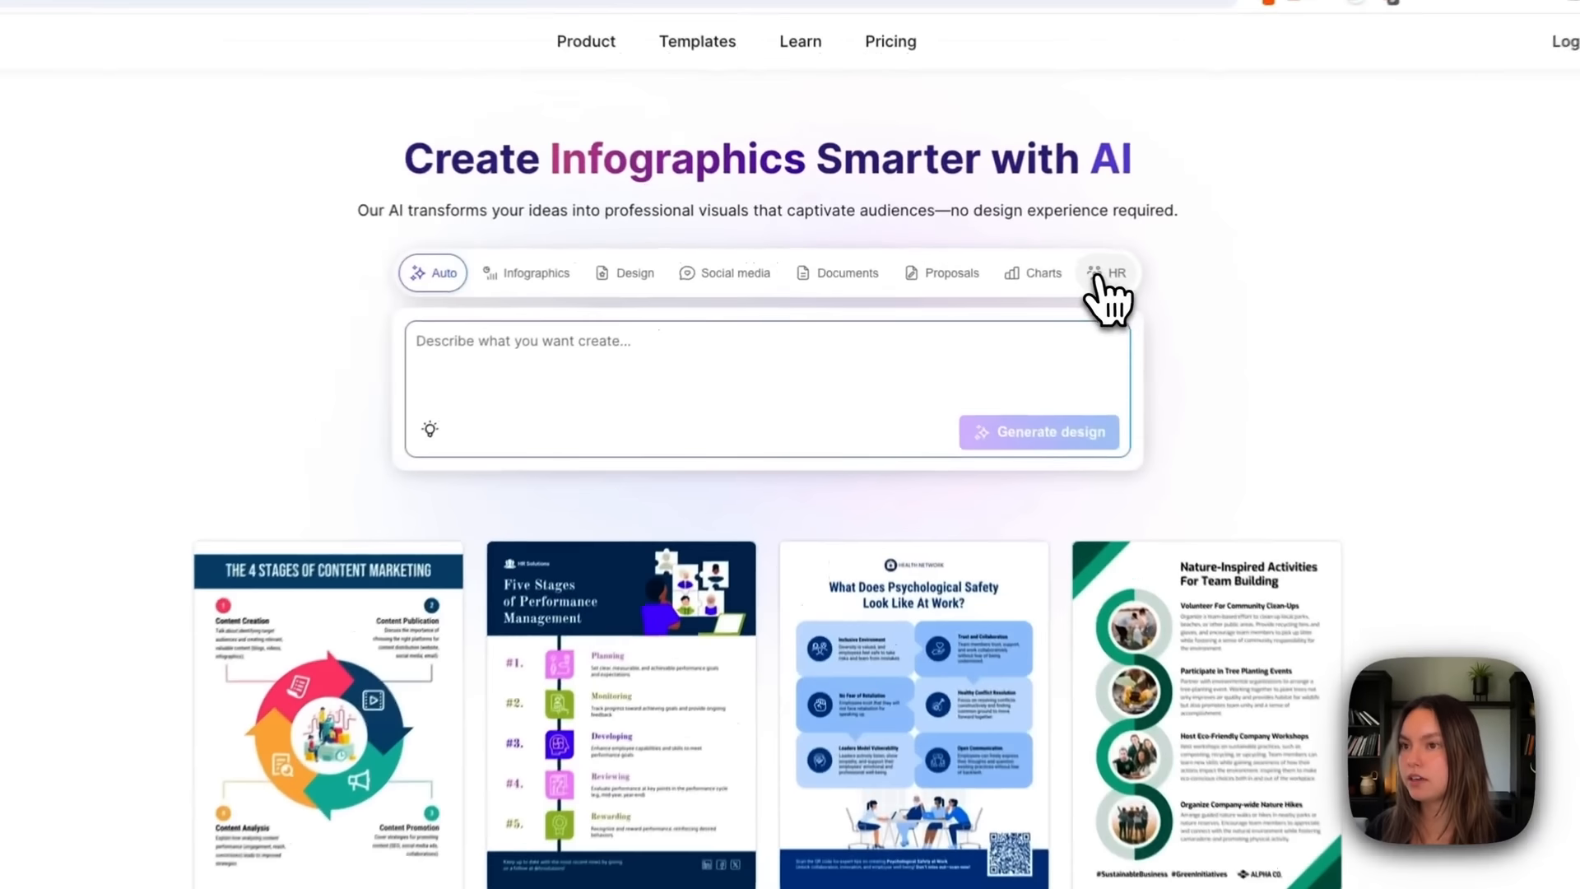
# Generate an HR newsletter on Apple's July updates and achievements for employees, with milestones, a Marketing Department shout-out, a closing leadership message and nicely designed sections.
pyautogui.click(1099, 276)
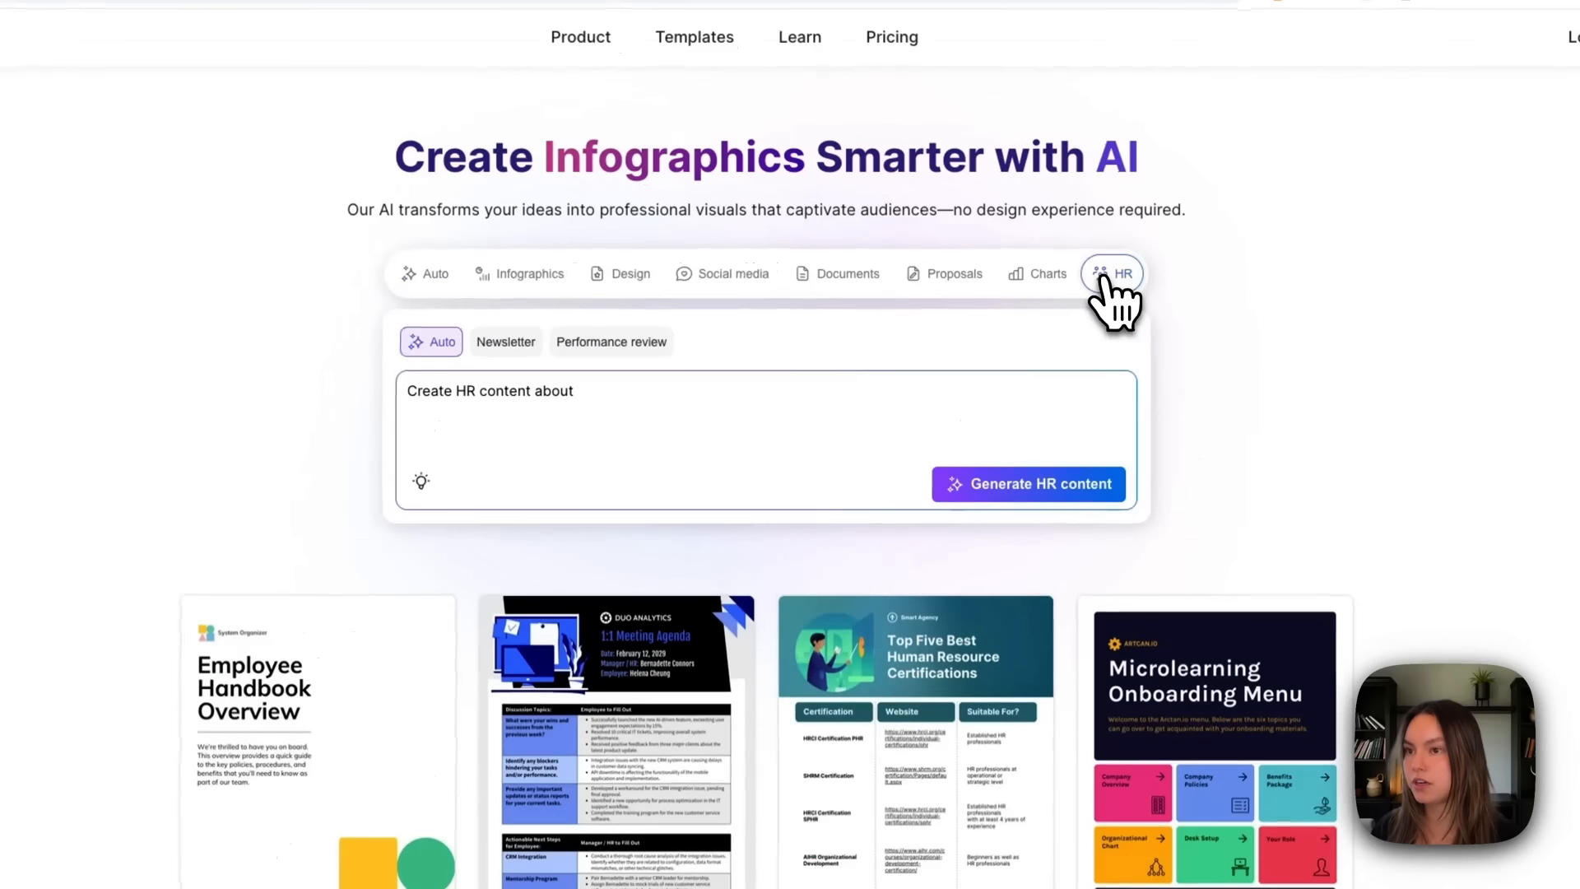
pyautogui.click(506, 341)
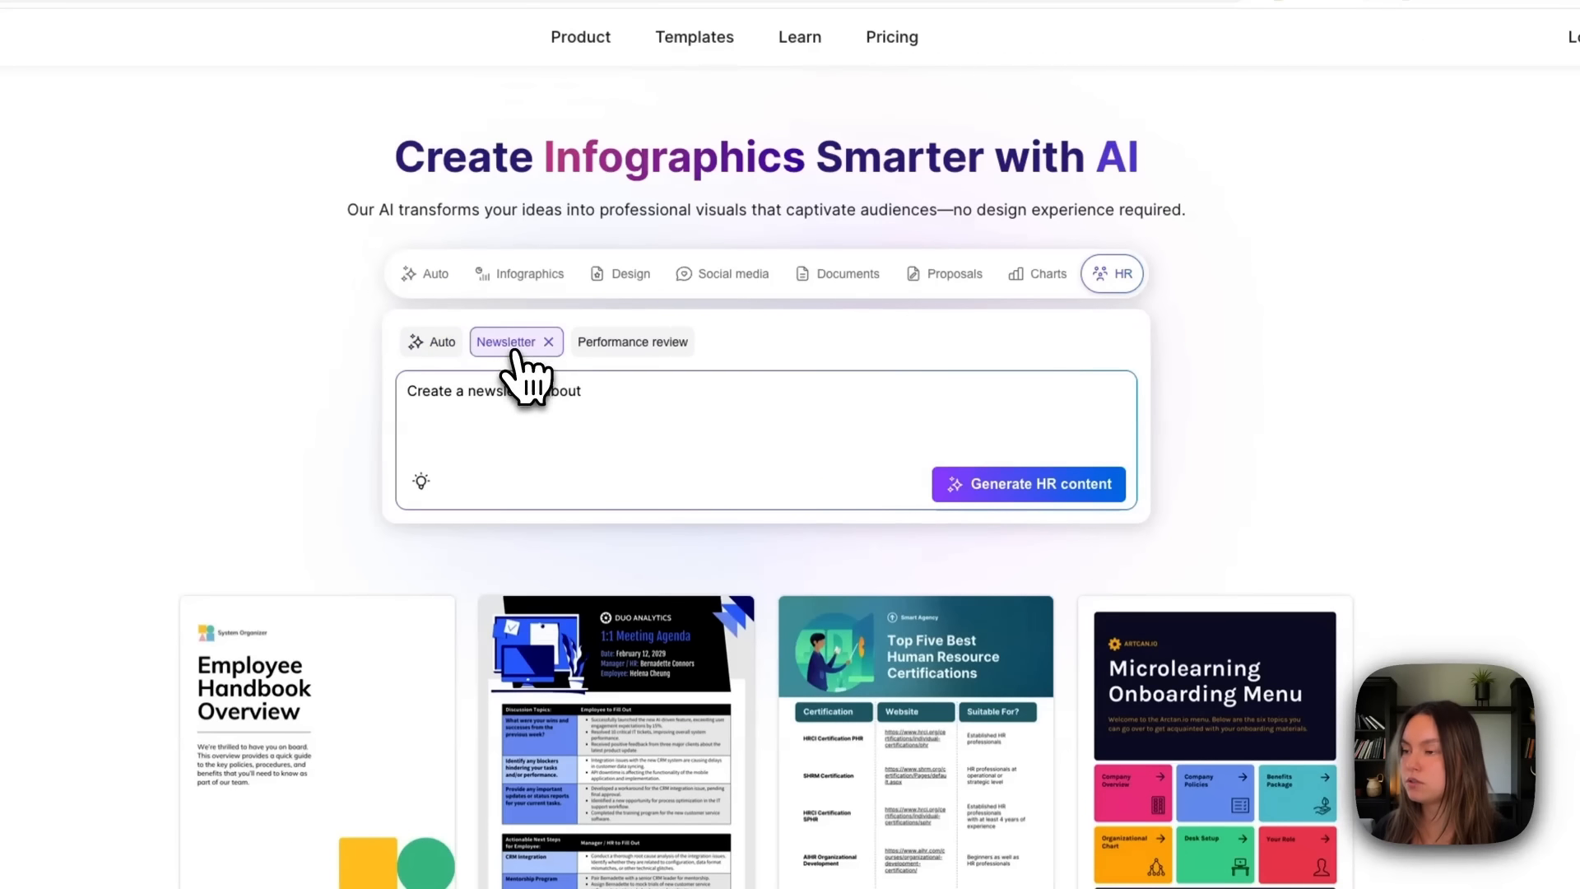
pyautogui.tripleClick(585, 397)
pyautogui.write("Create a newsletter for Apple's July company updates and achievements newsletter for employees. Highlight milestones hit in July and shout out the Marketing Department. Include a leadership message at the end. Make this broken up into nice designed sections.")
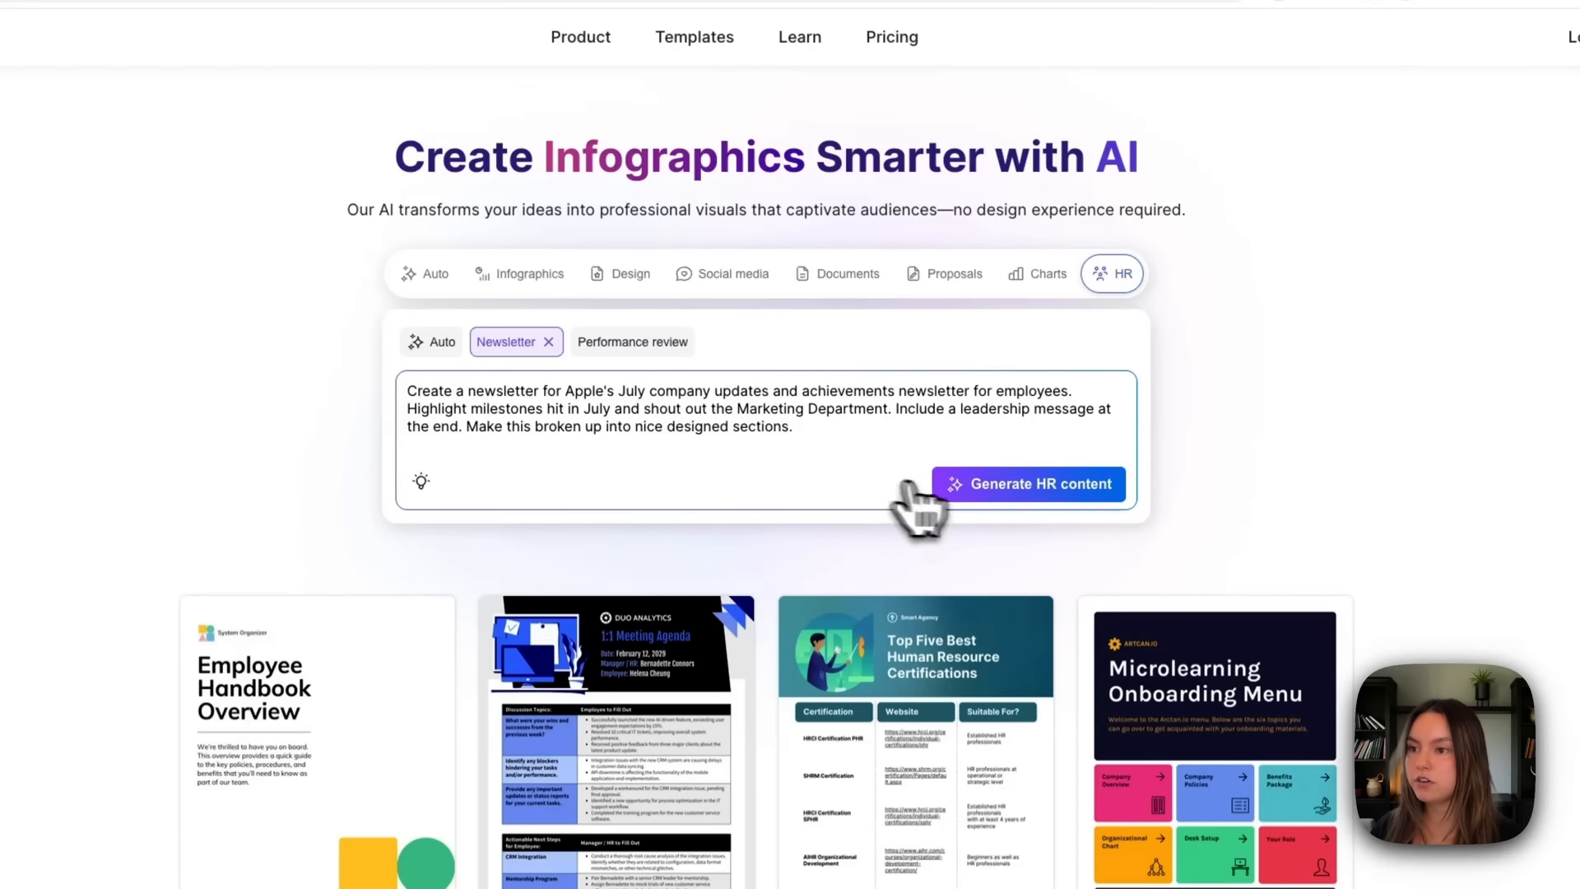
pyautogui.click(1002, 492)
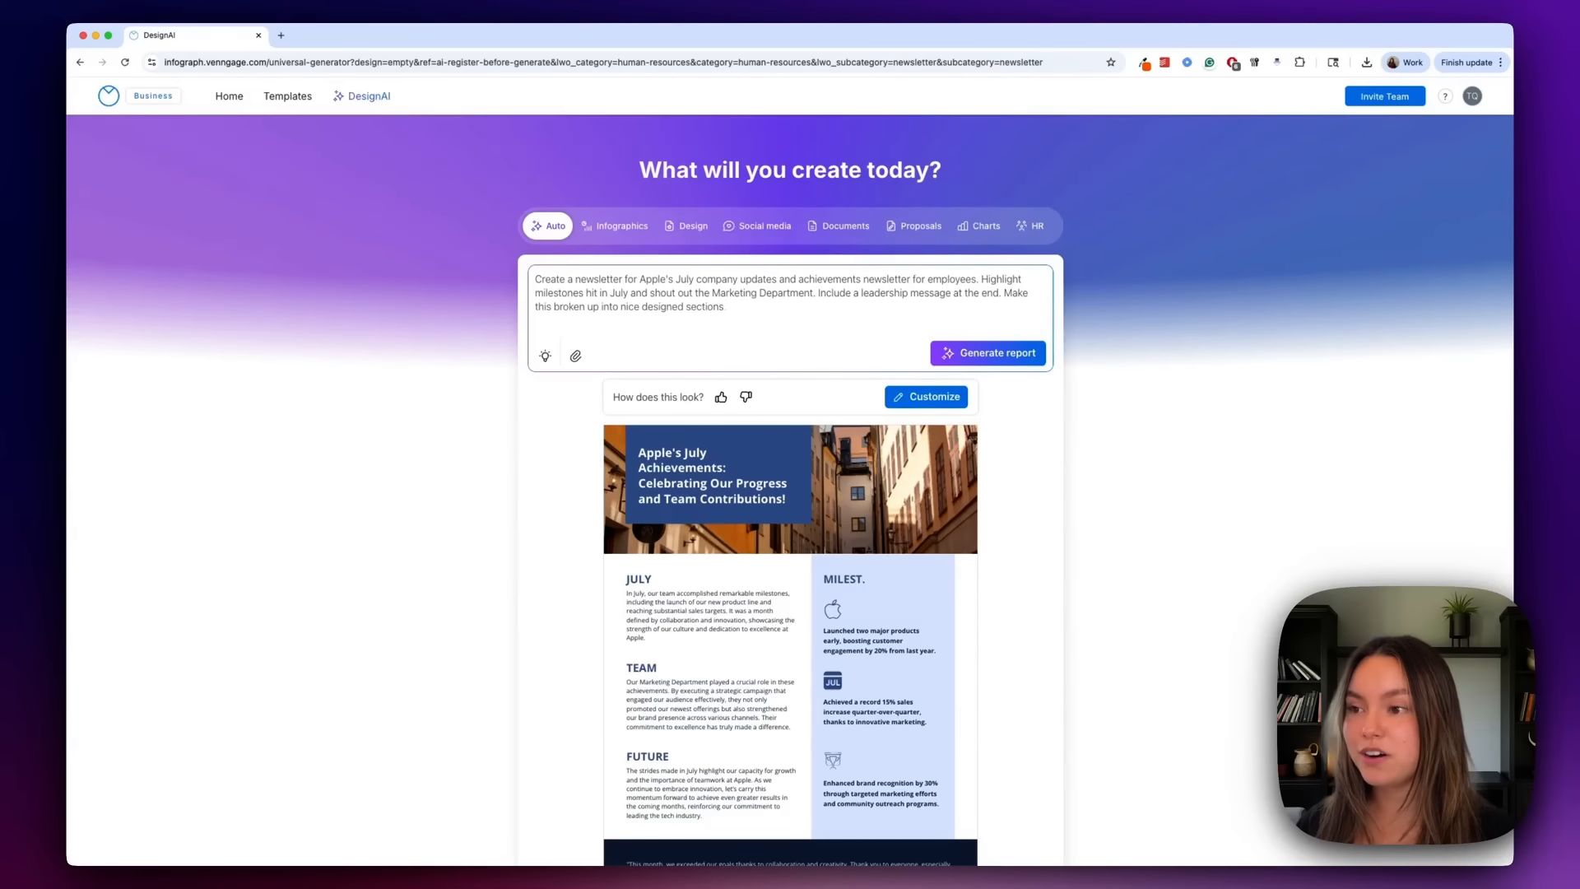
# Look over the generated newsletter design and open it in the editor for customization.
pyautogui.scroll(-2, 790, 494)
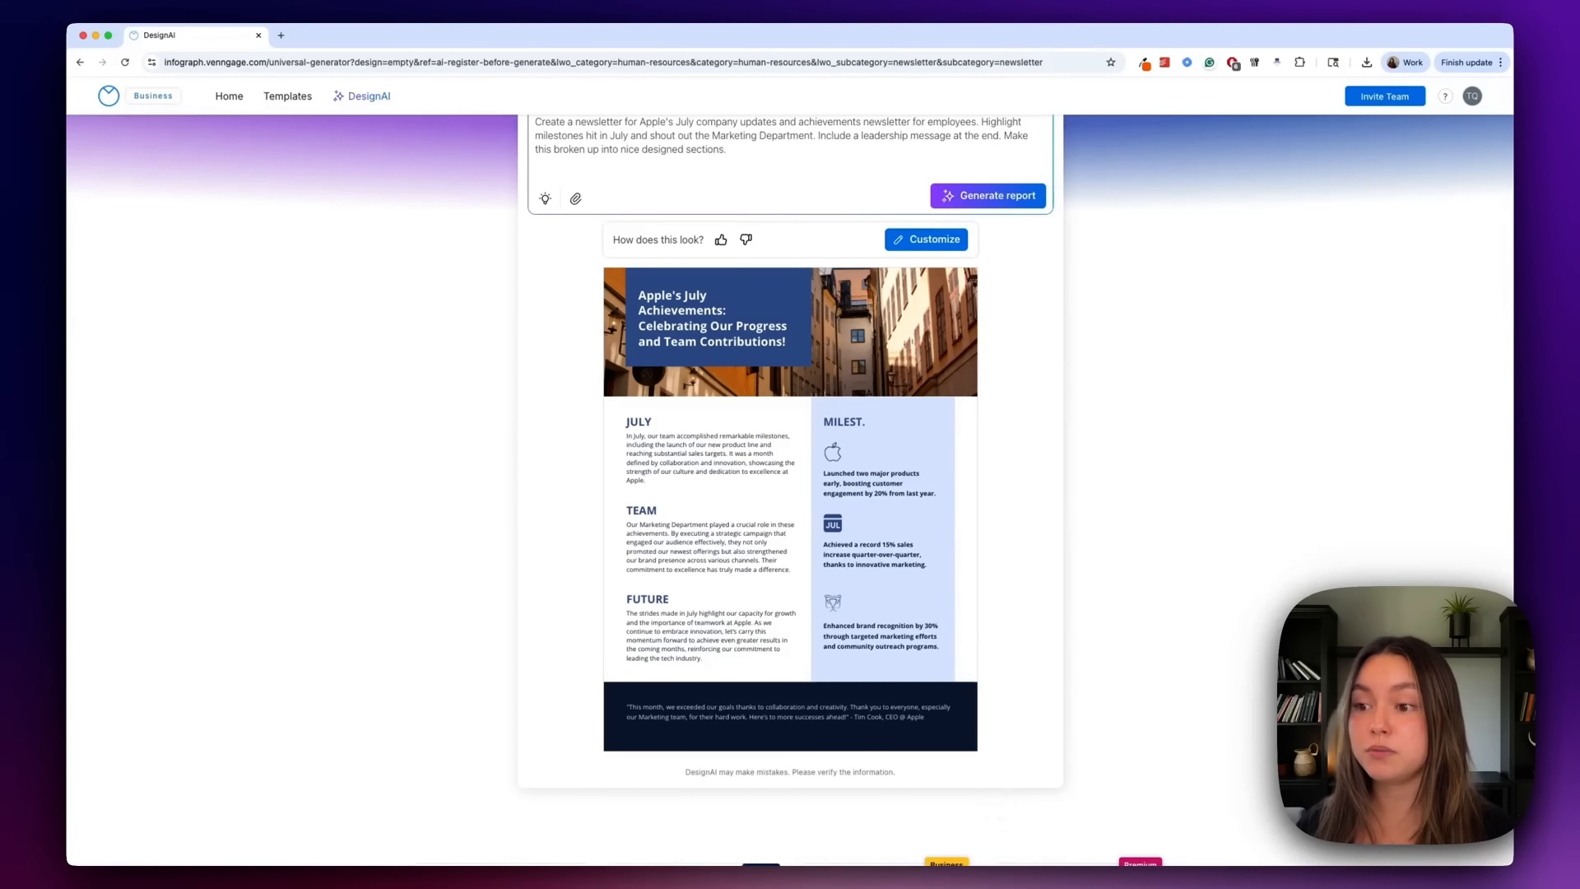
pyautogui.scroll(1, 1119, 330)
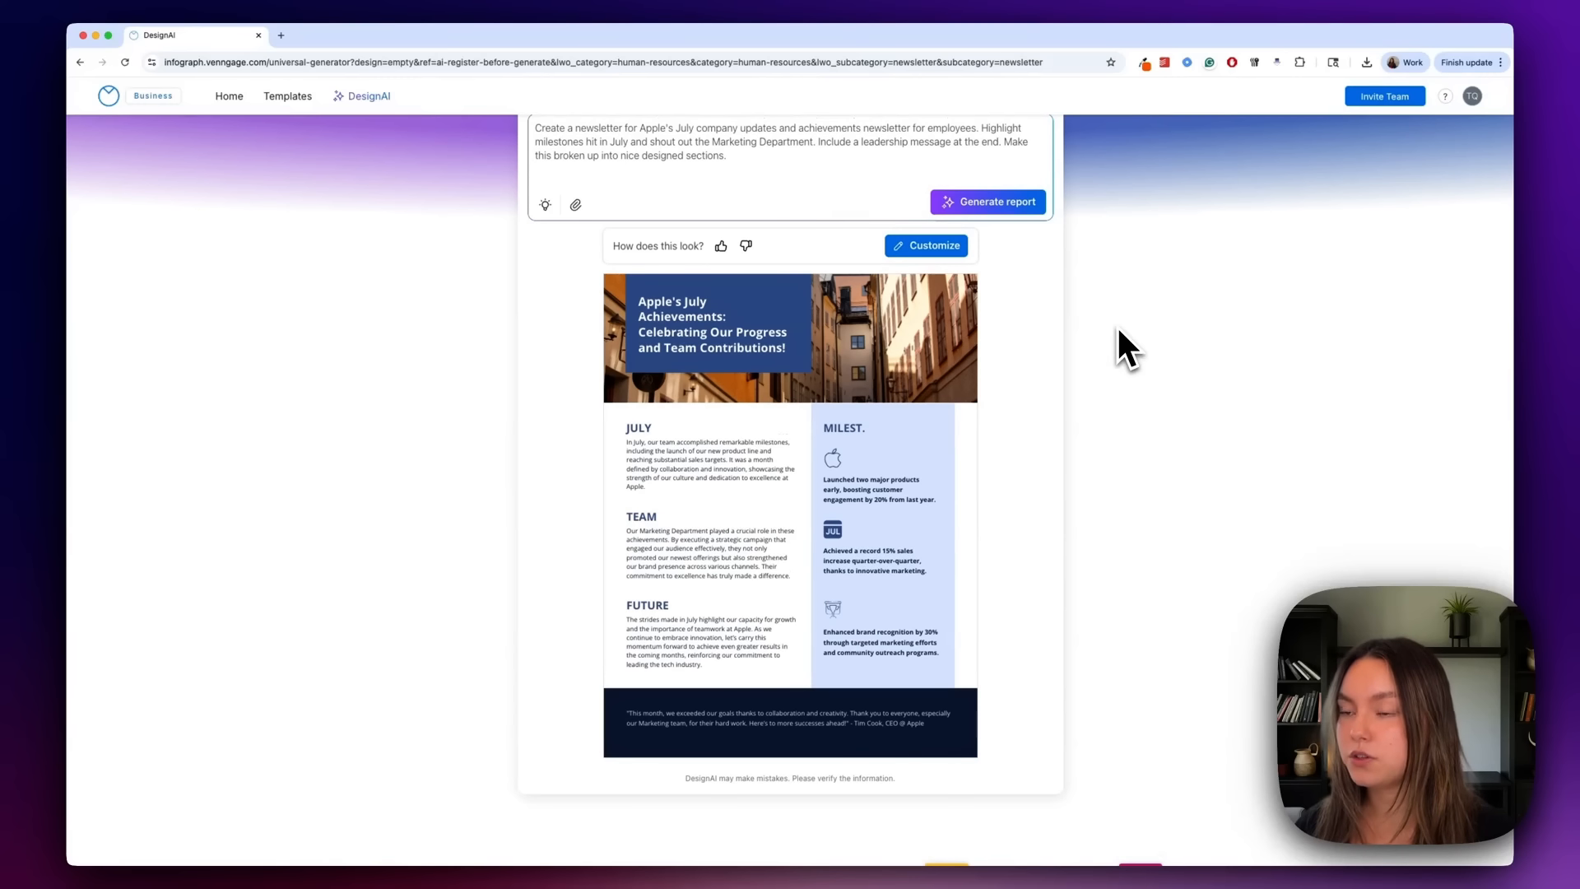
pyautogui.click(935, 247)
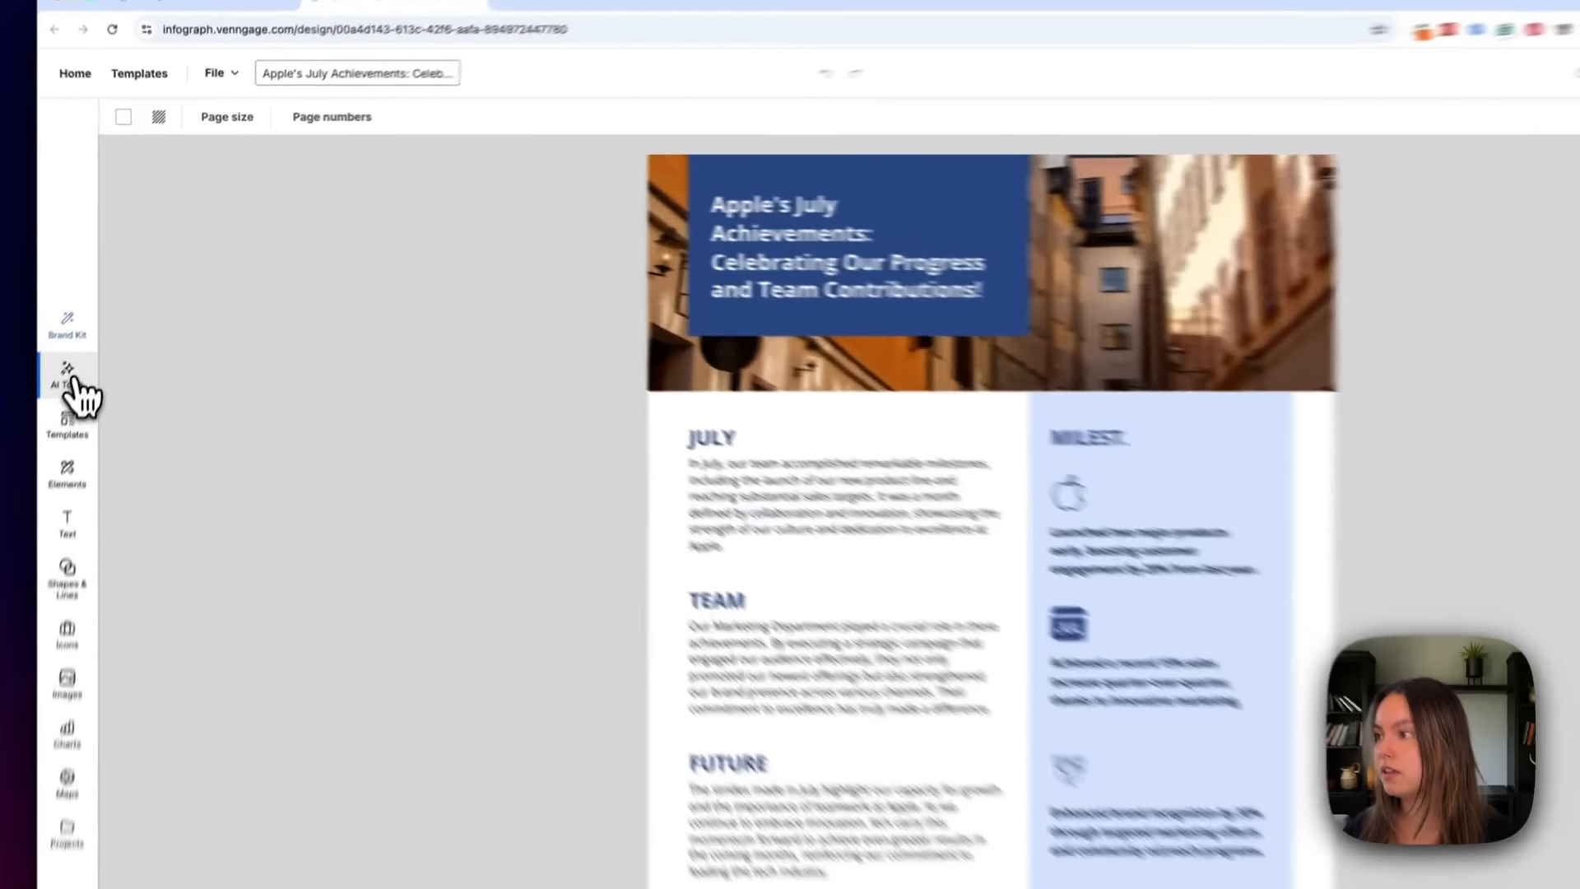
# Generate AI images for the prompt "modern workspace with happy employees" in the Cinematic style.
pyautogui.click(90, 331)
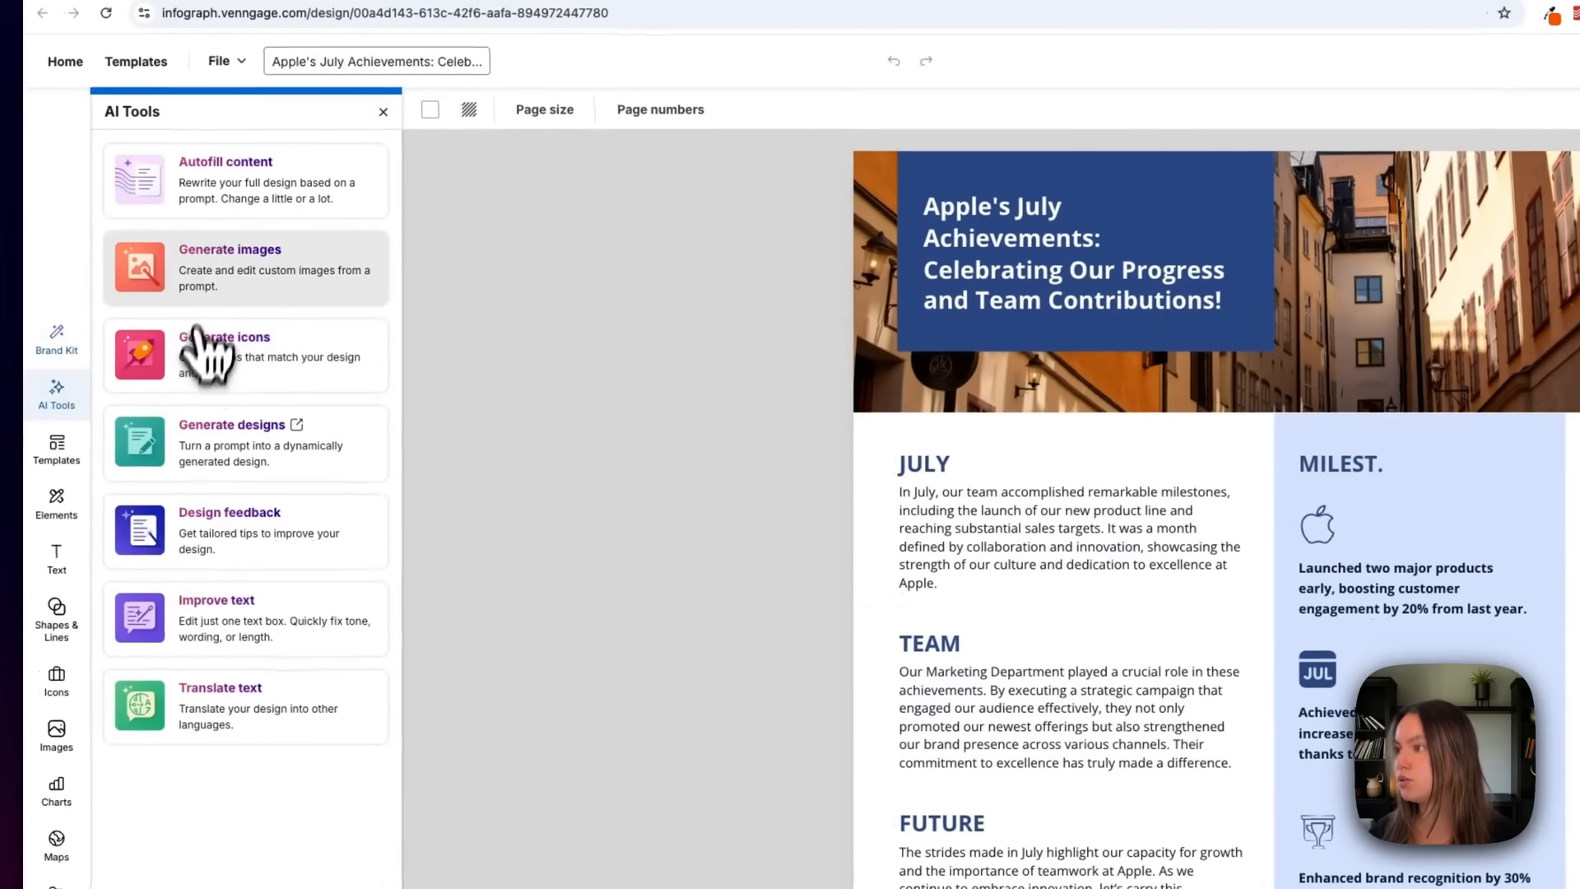
pyautogui.click(217, 278)
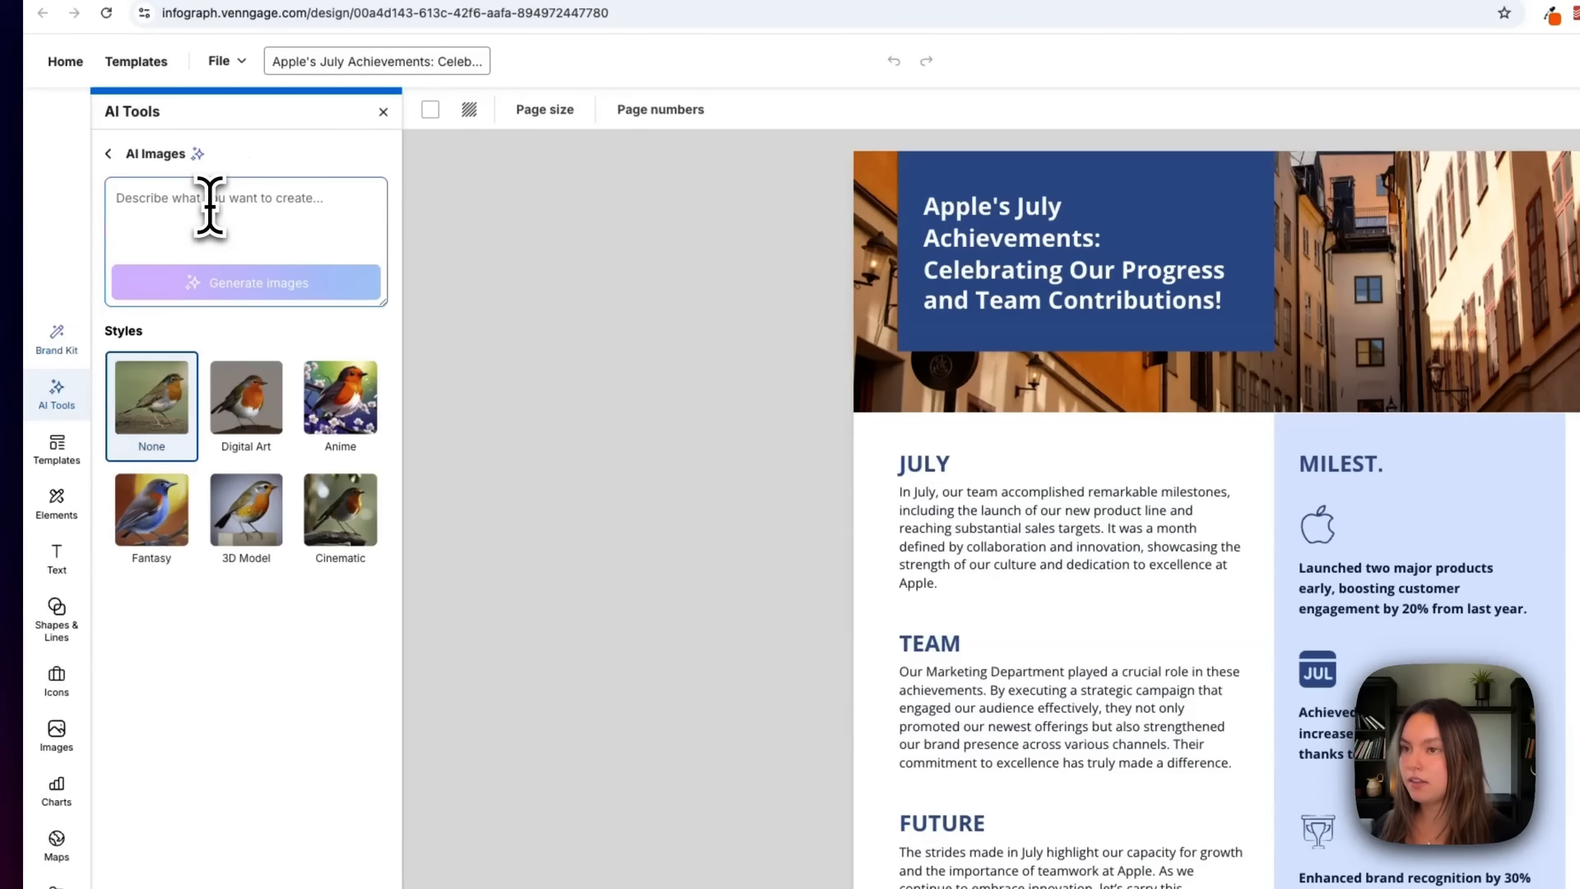
pyautogui.click(210, 206)
pyautogui.write('modern workspace with')
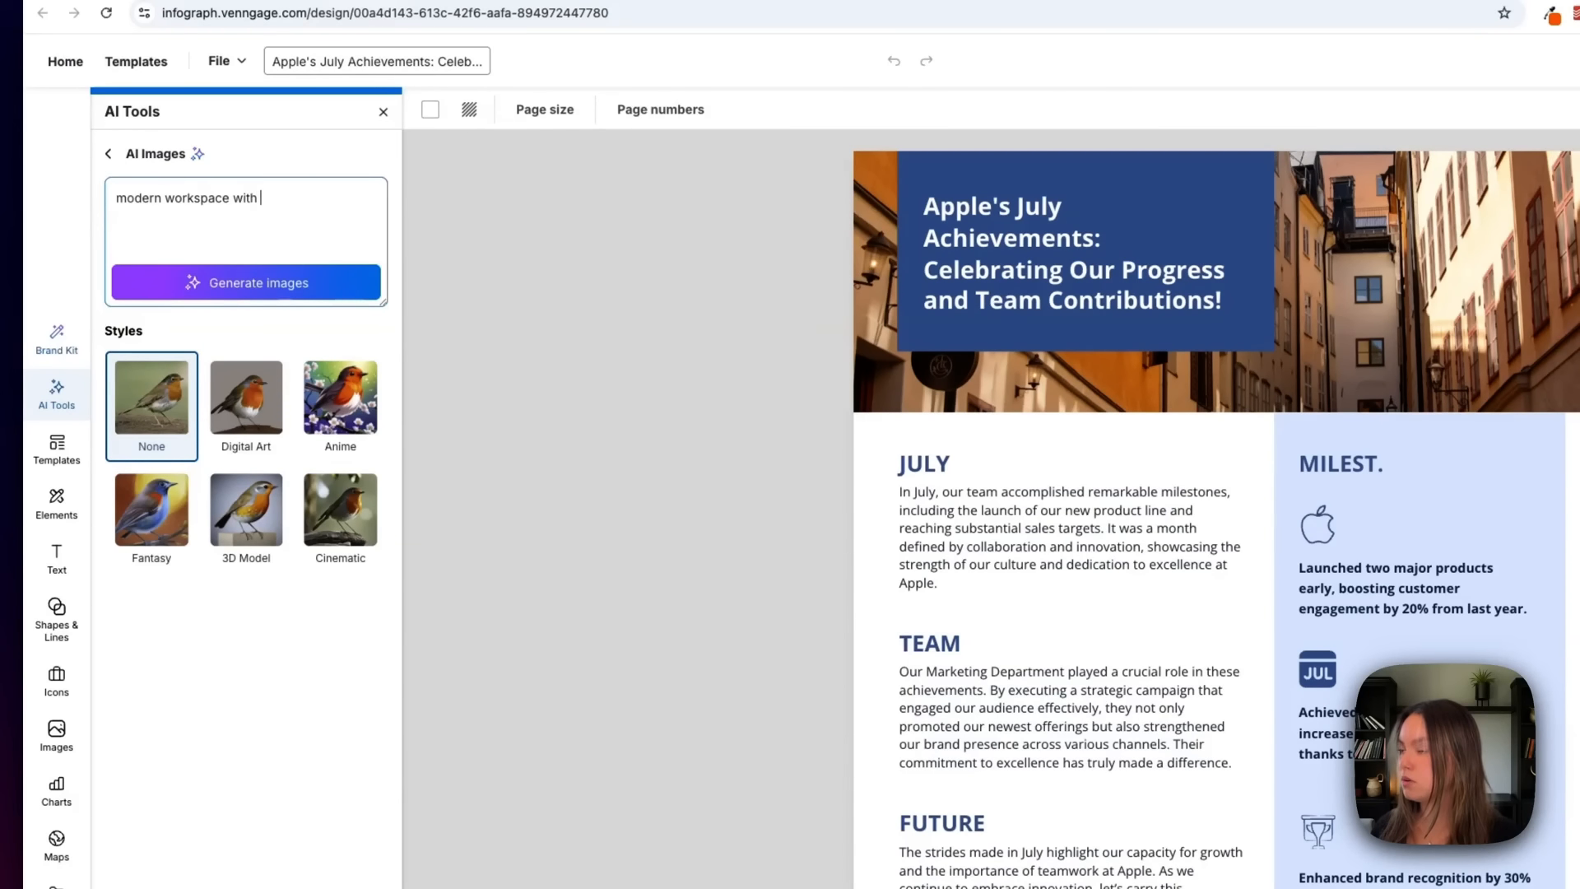
pyautogui.write(' happy employees')
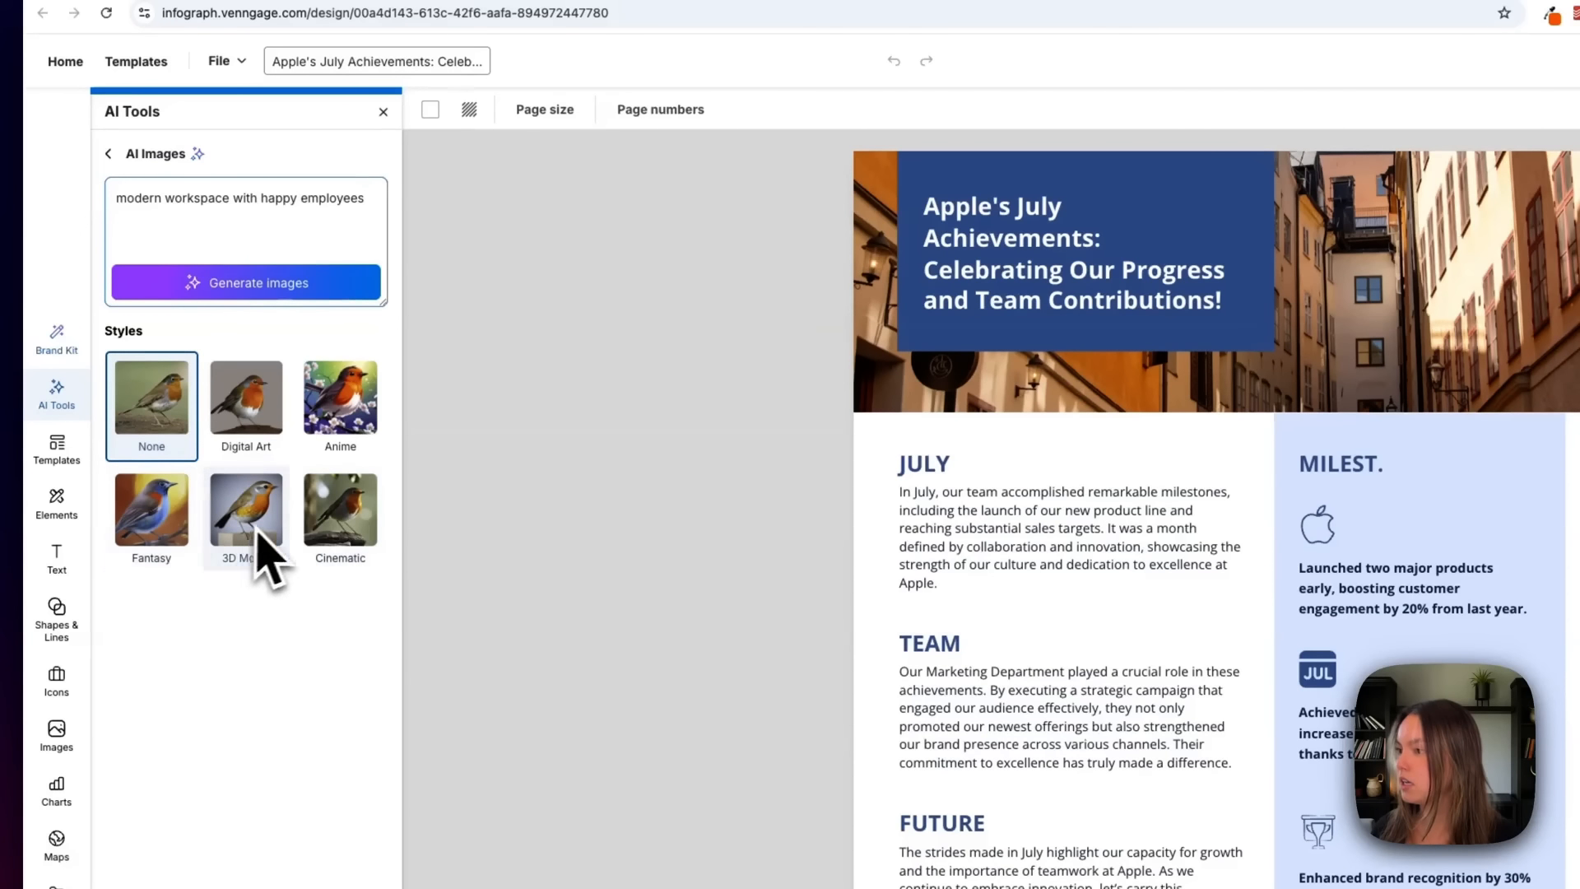
pyautogui.click(309, 528)
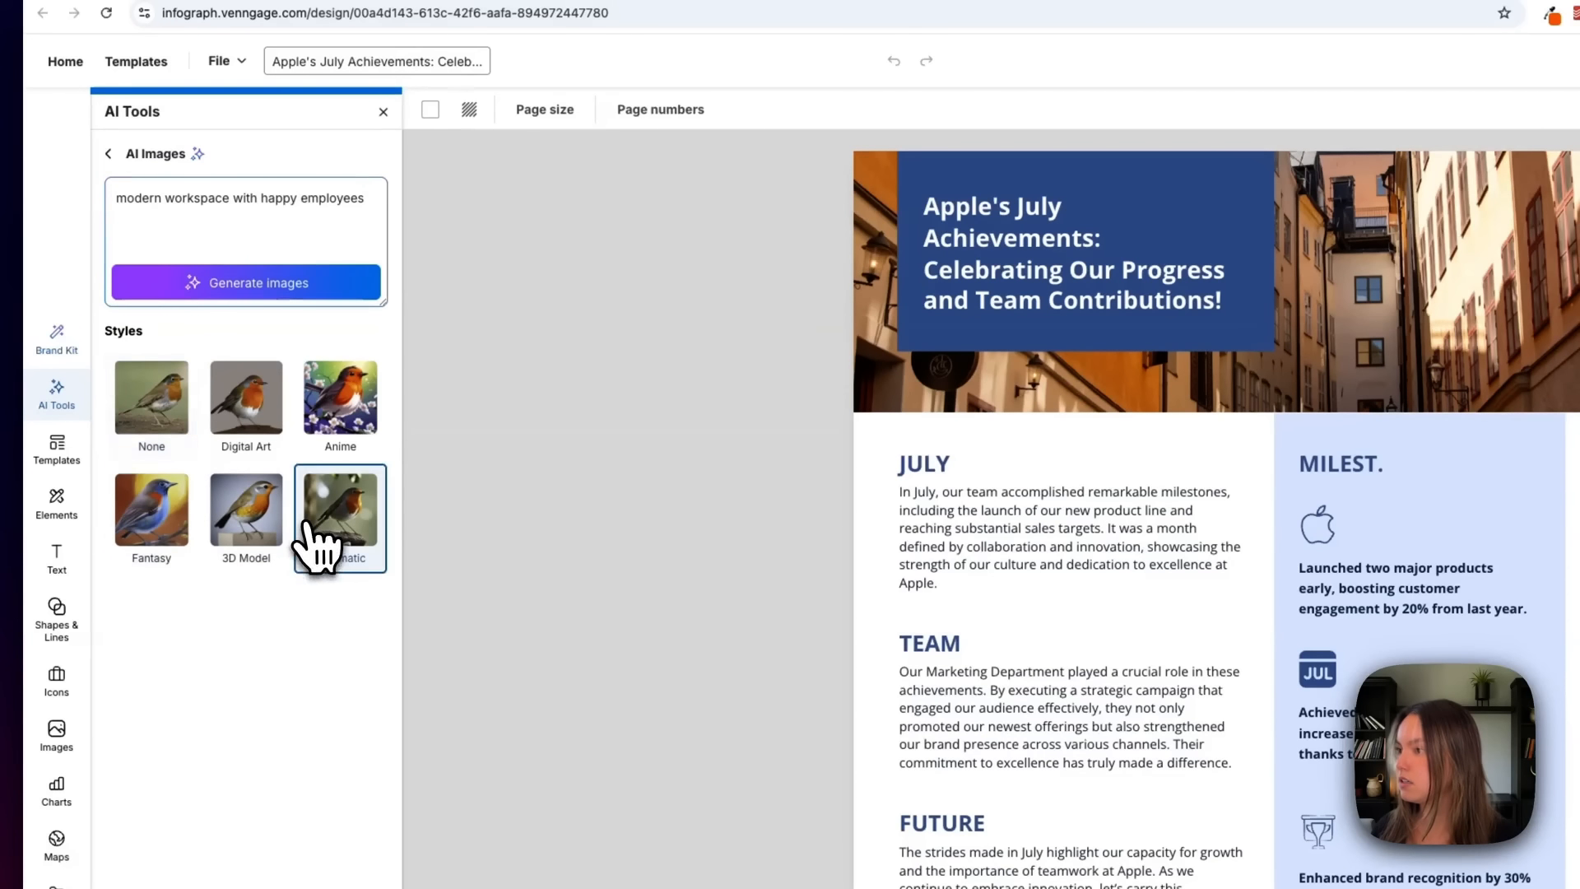
pyautogui.click(284, 292)
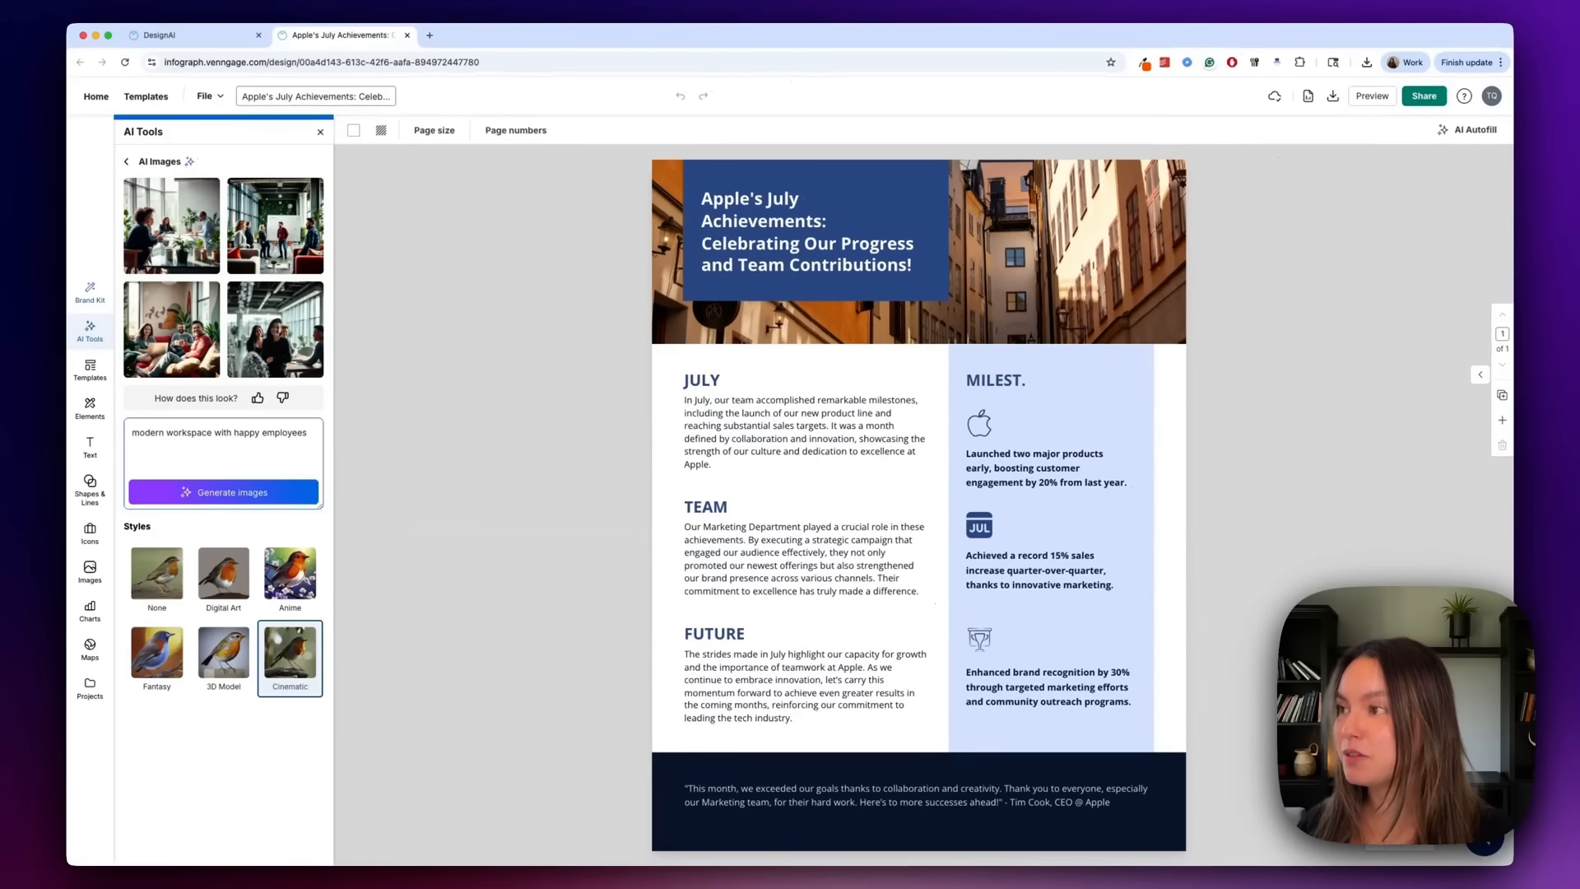
# Insert the generated photo of employees on the red sofa and stretch it across the full page width over the header.
pyautogui.click(286, 350)
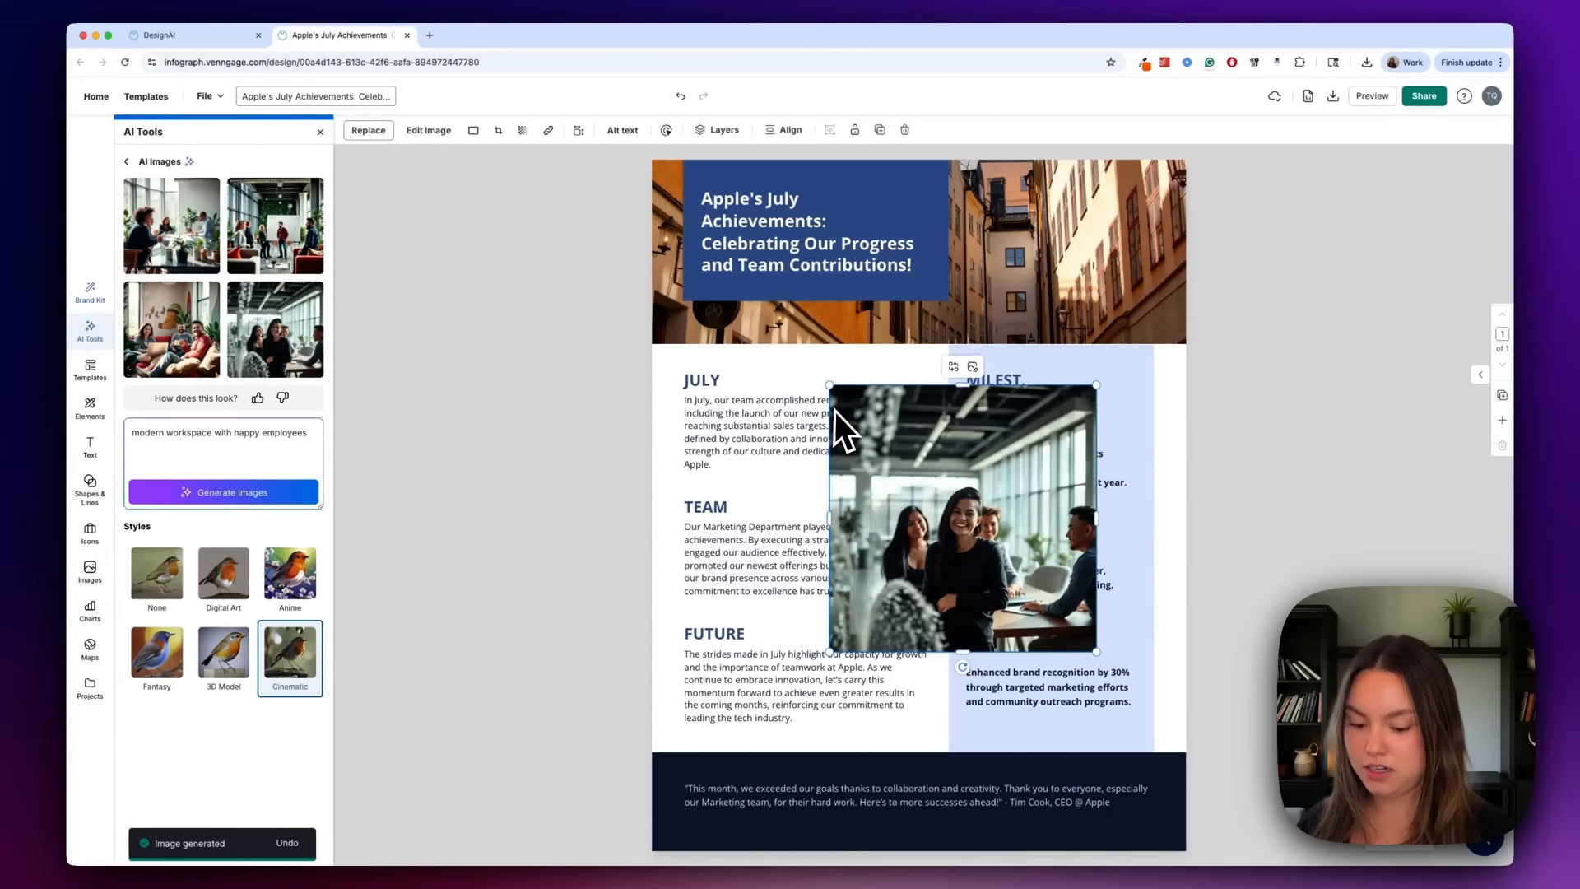
pyautogui.press('Delete')
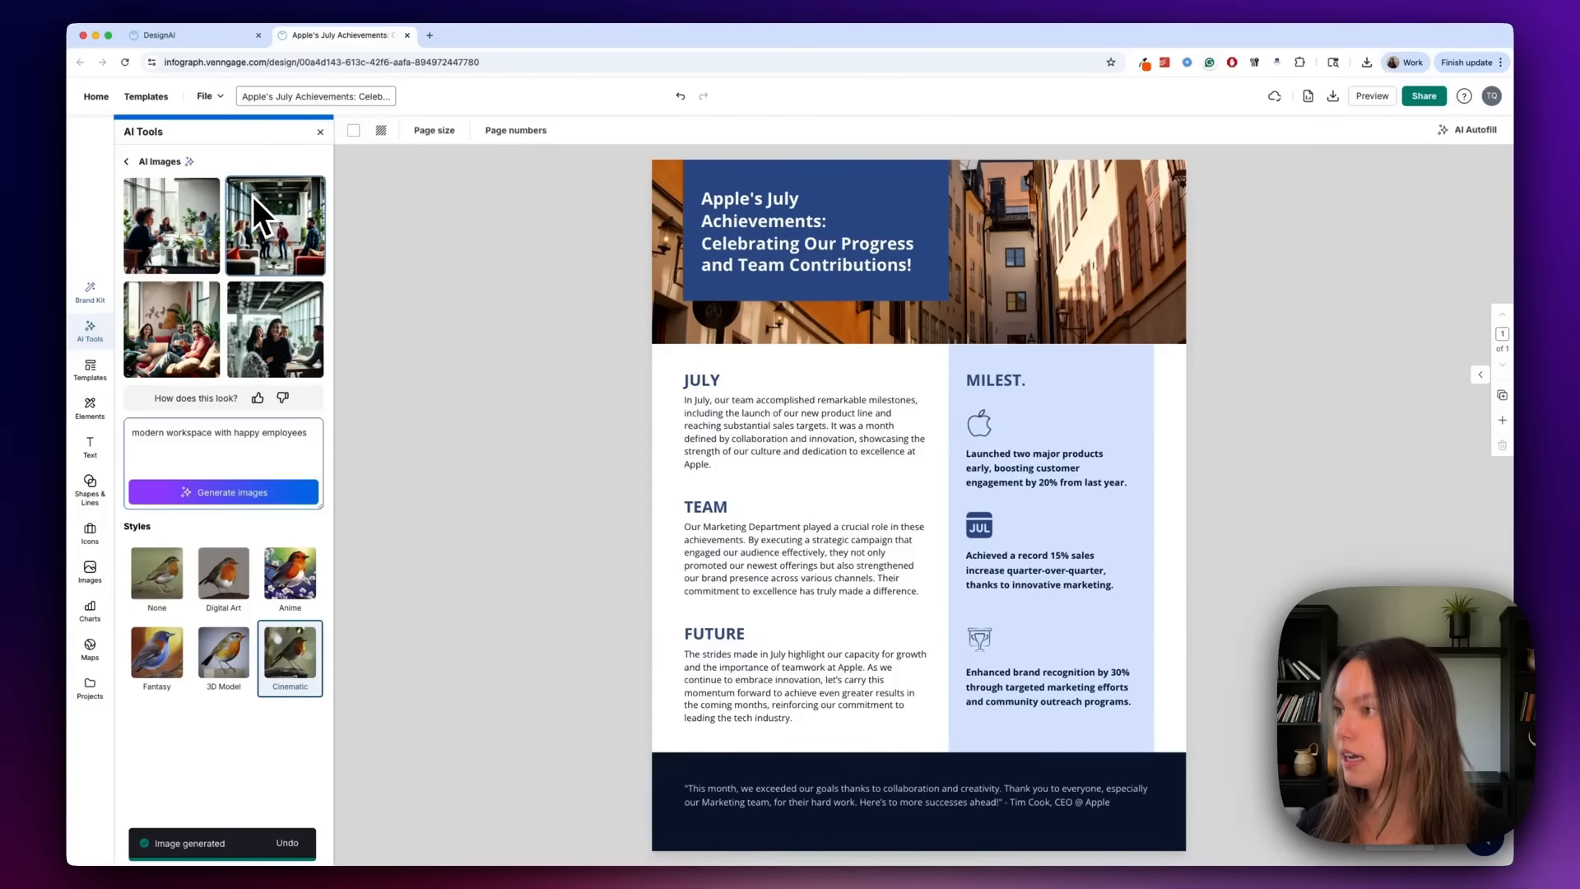
pyautogui.click(181, 329)
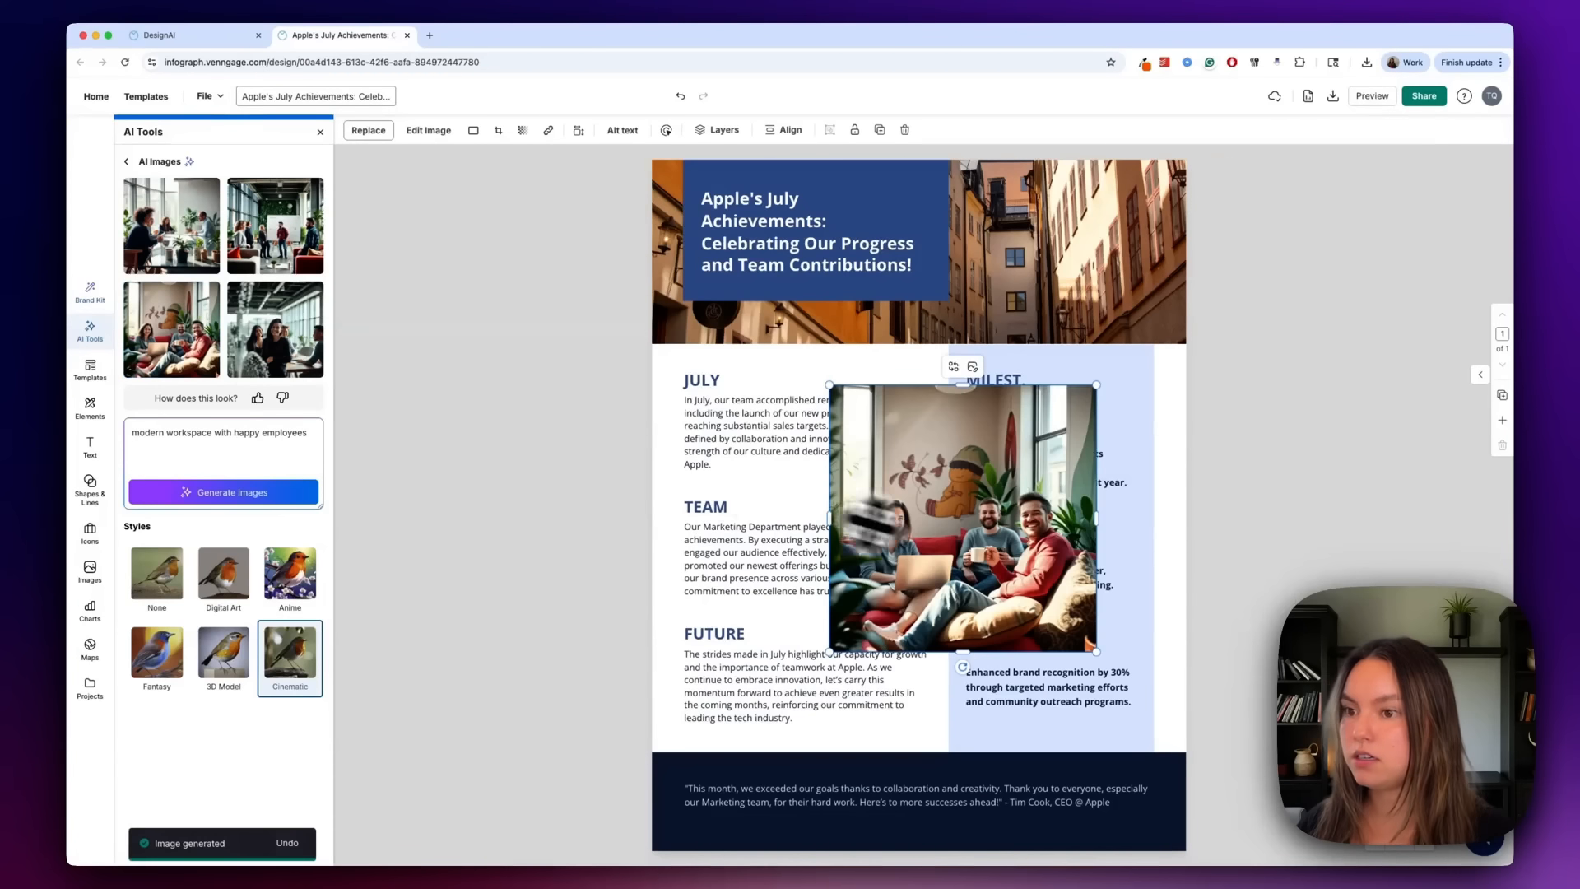
pyautogui.moveTo(871, 520); pyautogui.dragTo(789, 321)
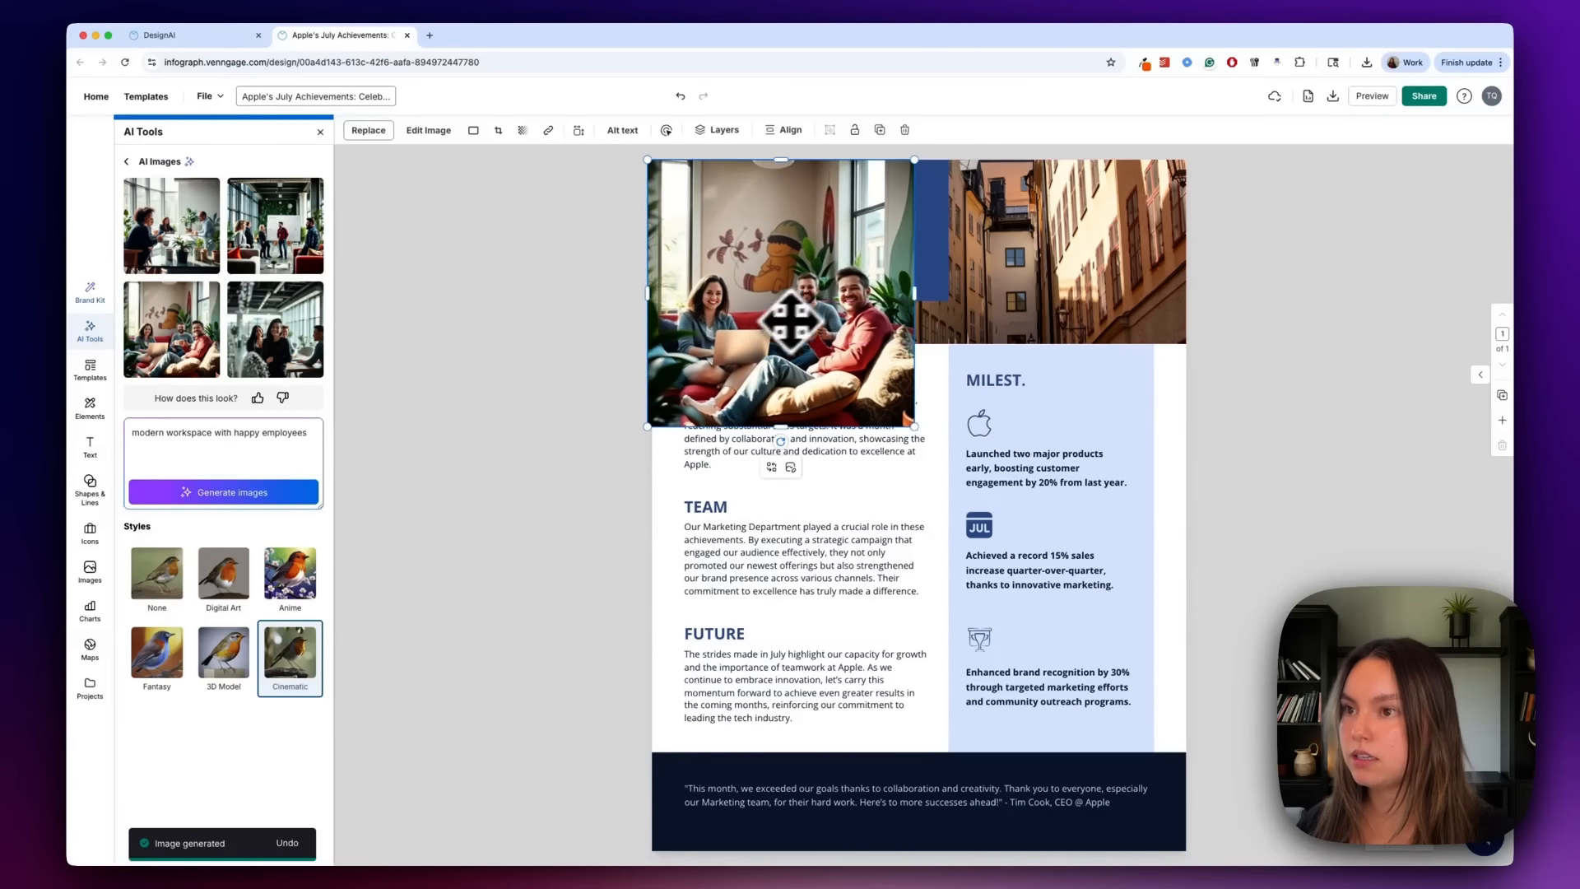
pyautogui.moveTo(915, 294); pyautogui.dragTo(1186, 310)
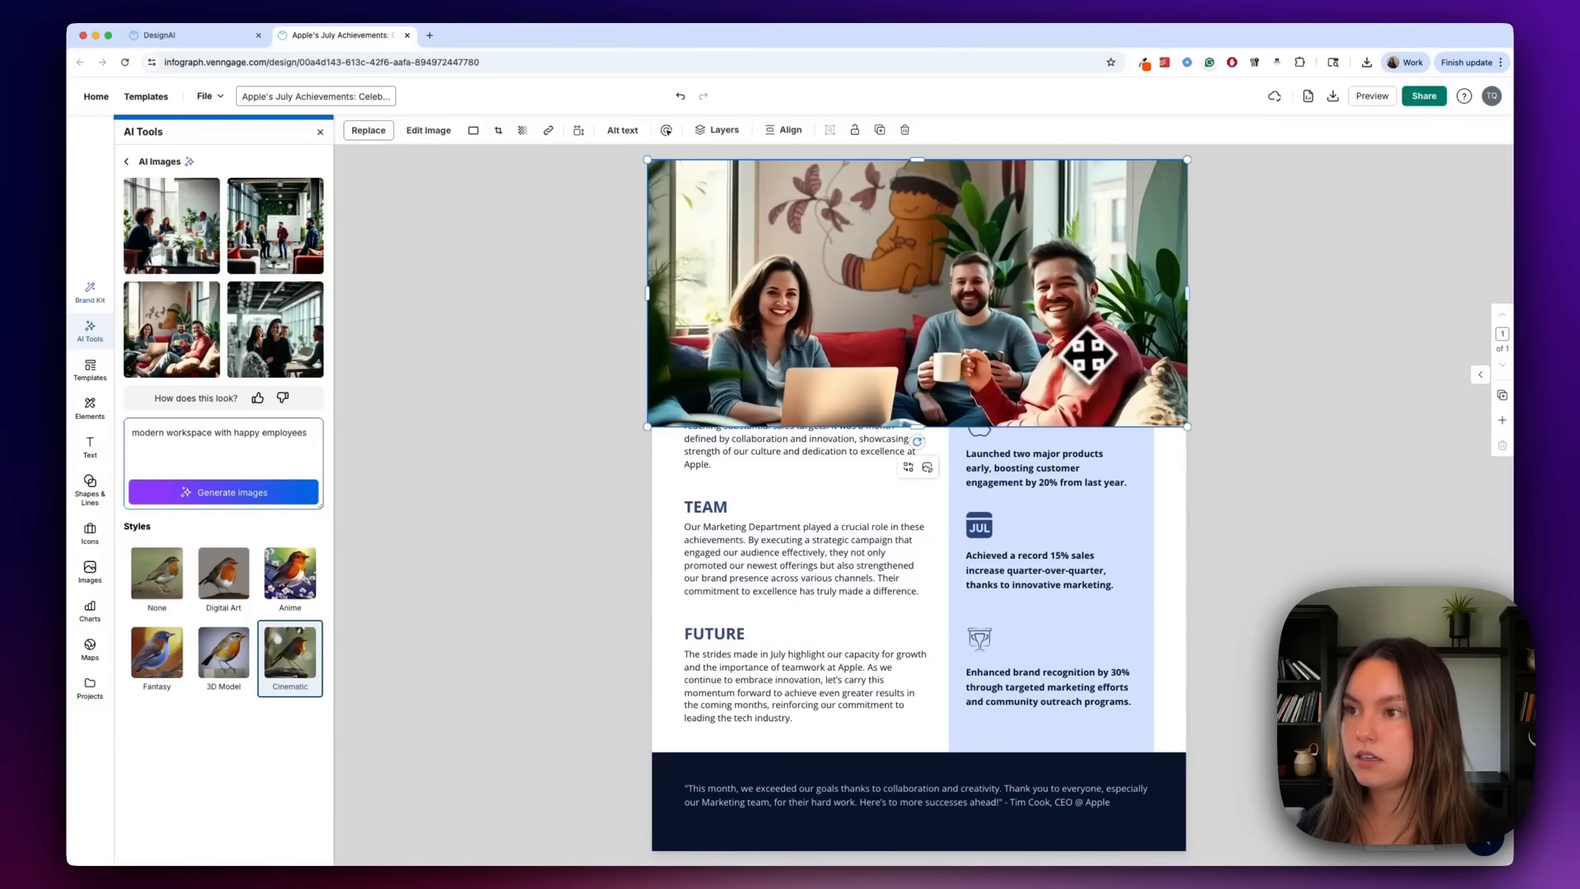
pyautogui.moveTo(1088, 354); pyautogui.dragTo(1095, 307)
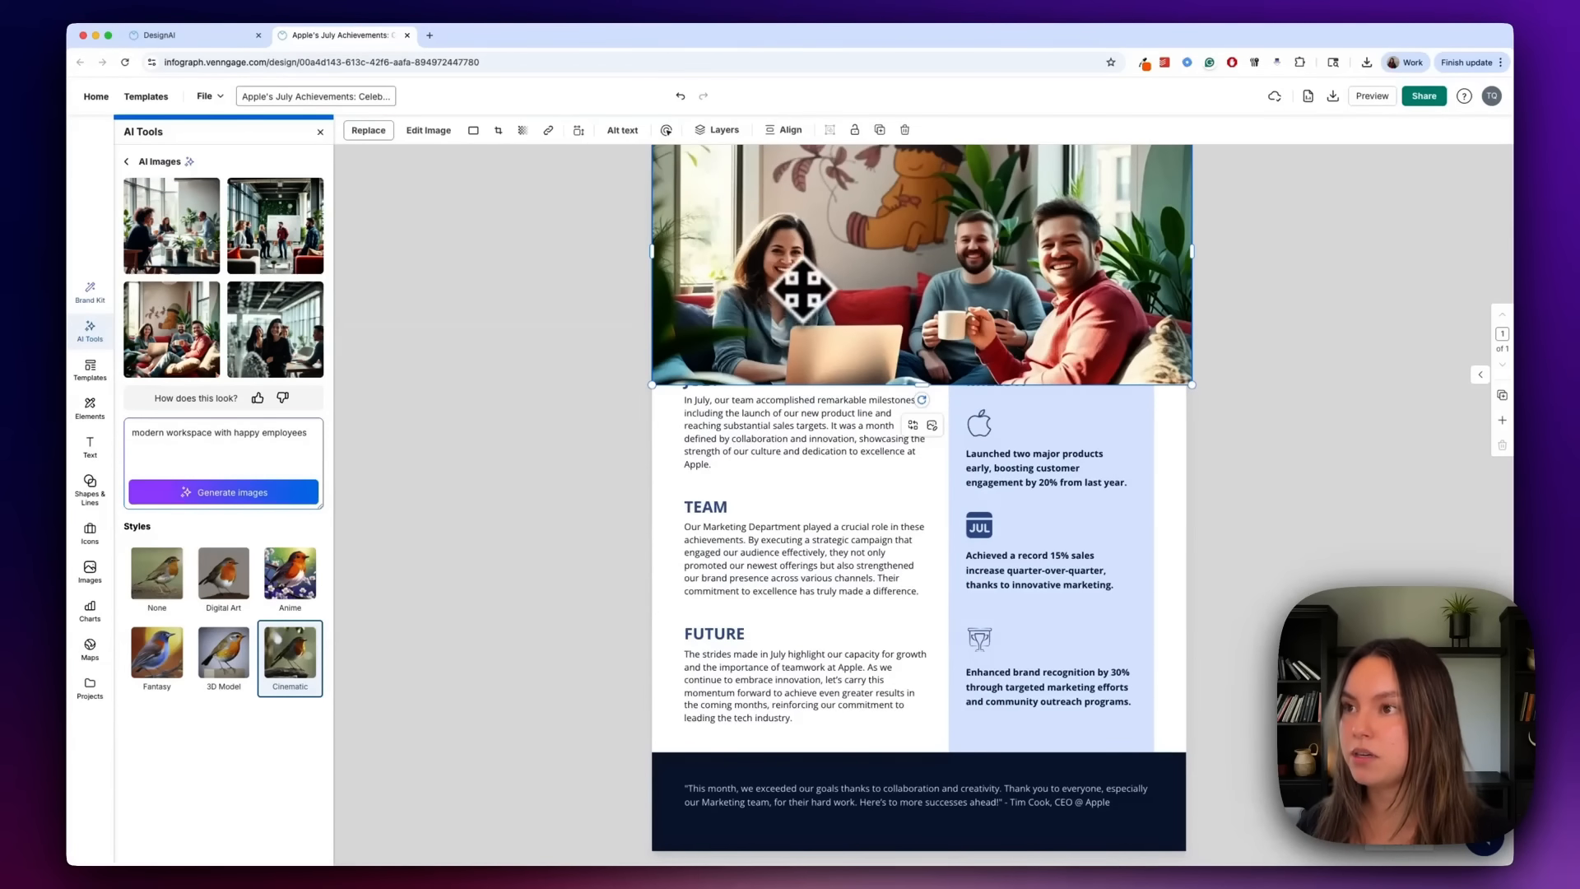
# Send the new employee photo to the back and delete the old street photo from the header.
pyautogui.click(718, 130)
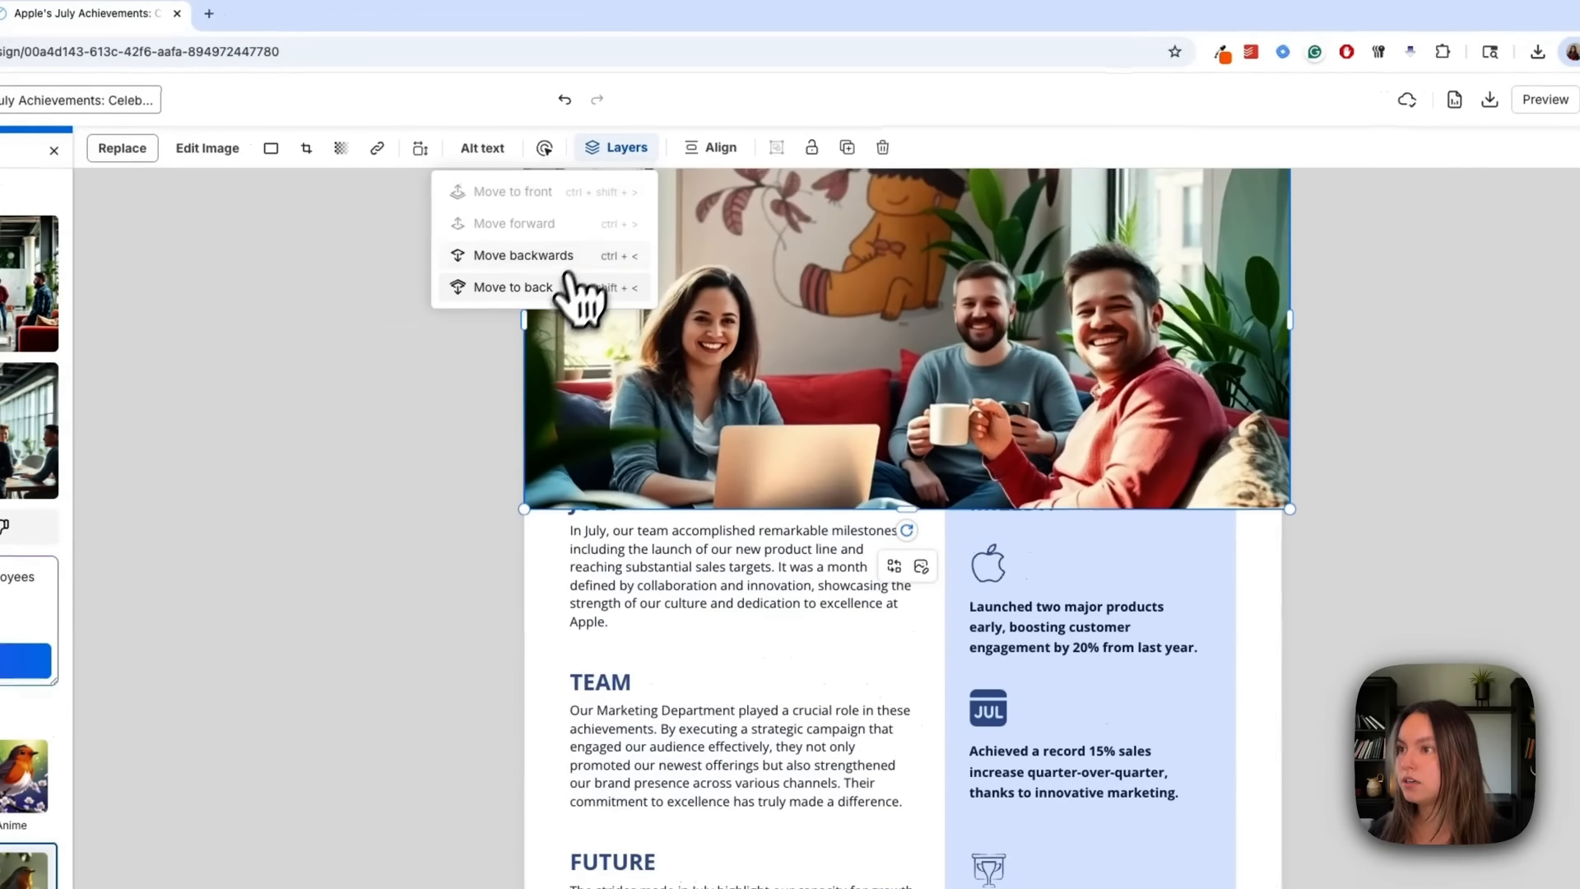
pyautogui.click(576, 288)
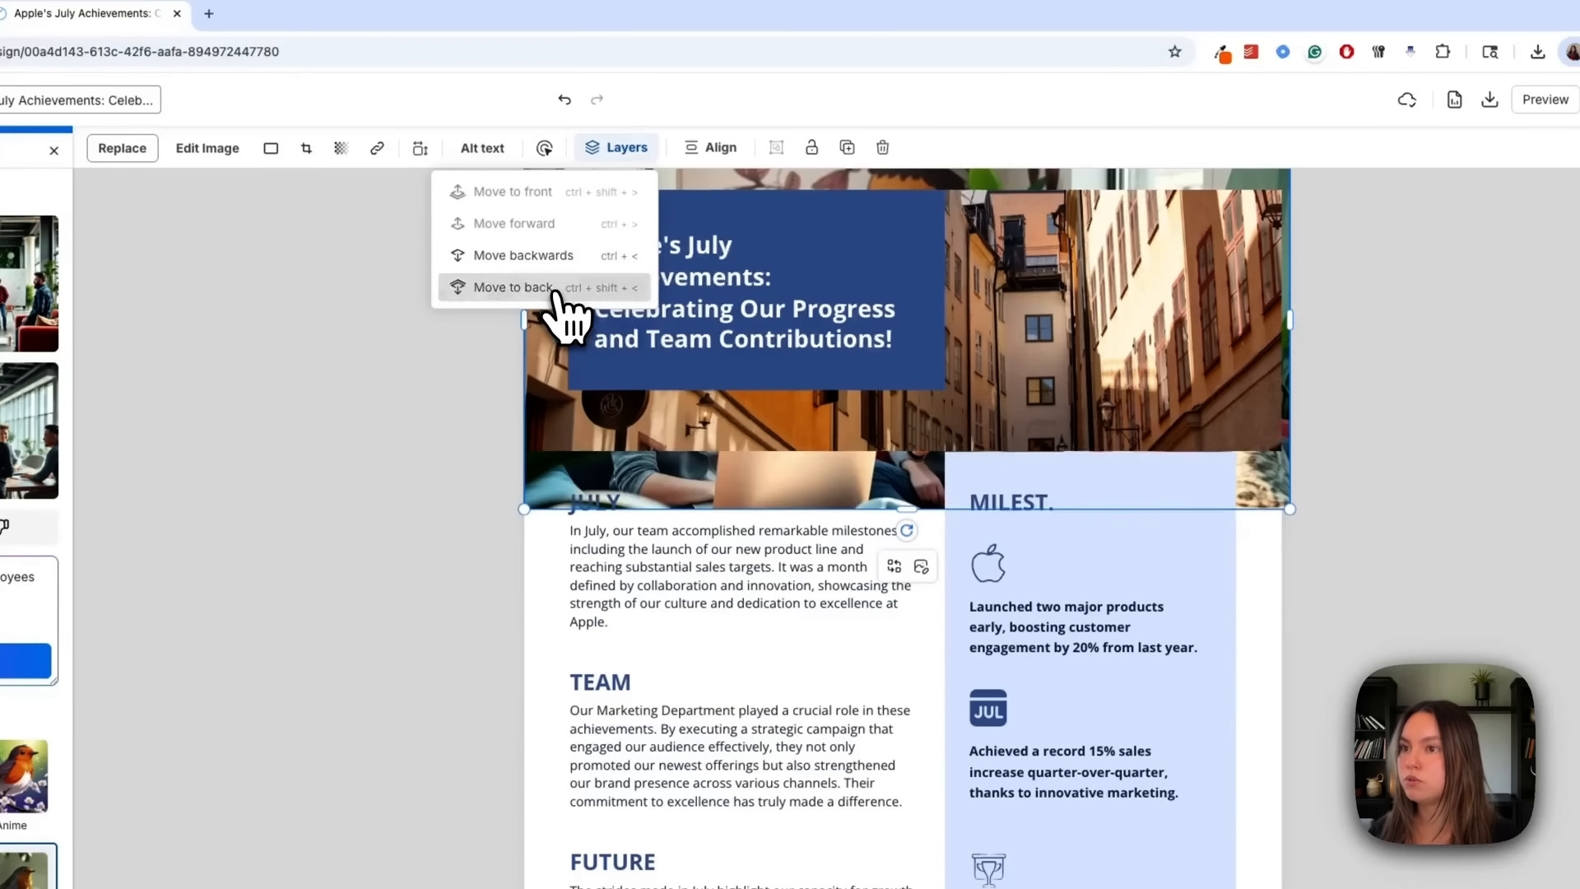
pyautogui.press('Delete')
pyautogui.click(1146, 326)
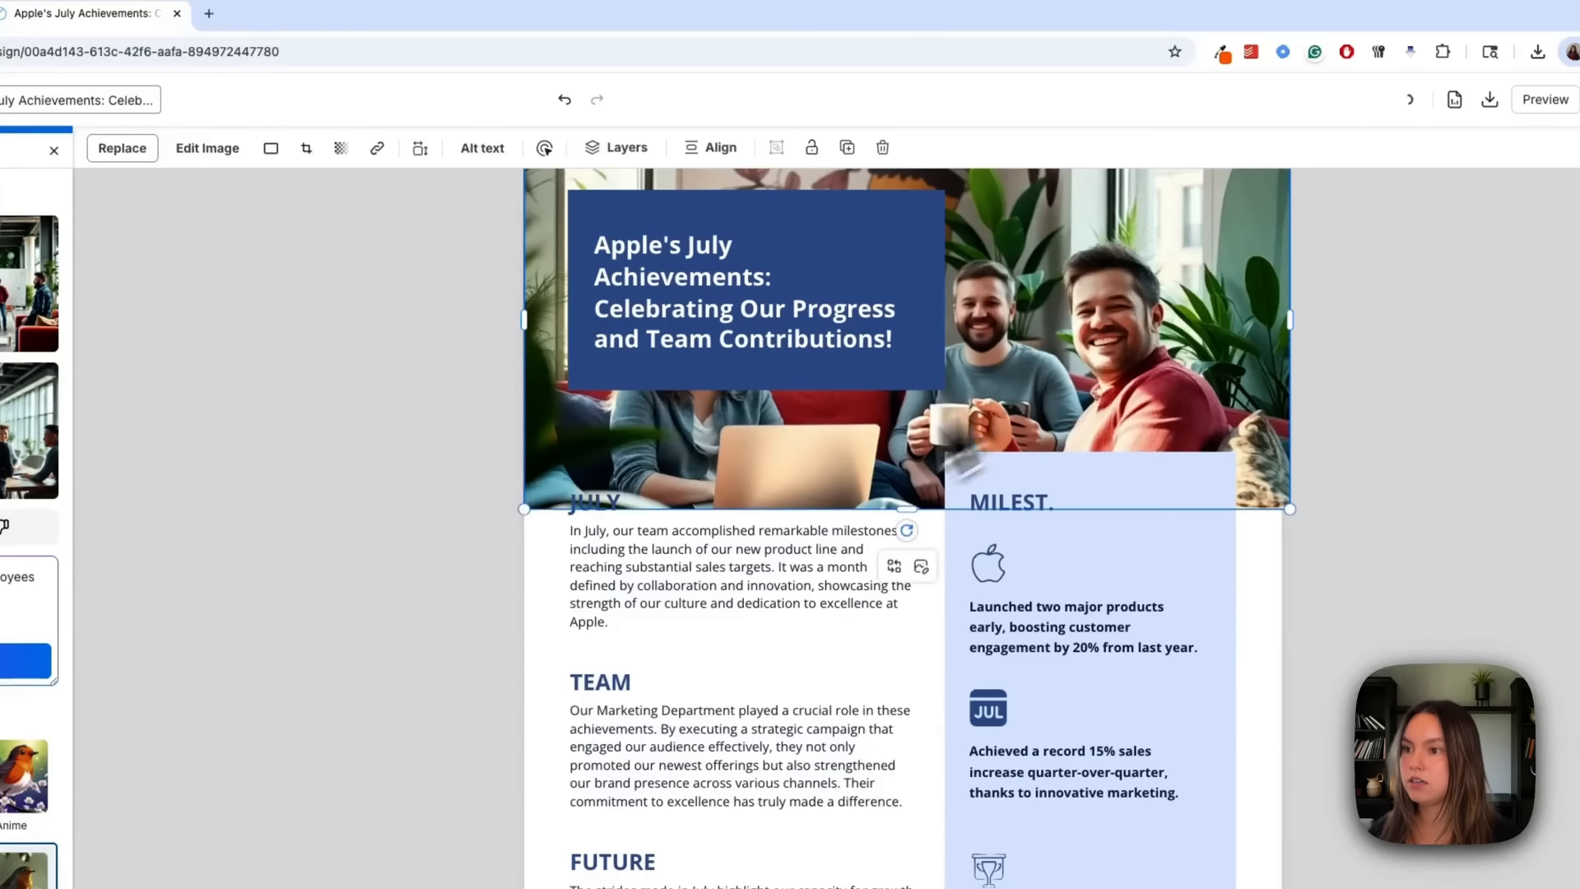
# Shorten the employee photo so its lower edge ends above the text columns, and close the AI tools.
pyautogui.moveTo(906, 508); pyautogui.dragTo(928, 449)
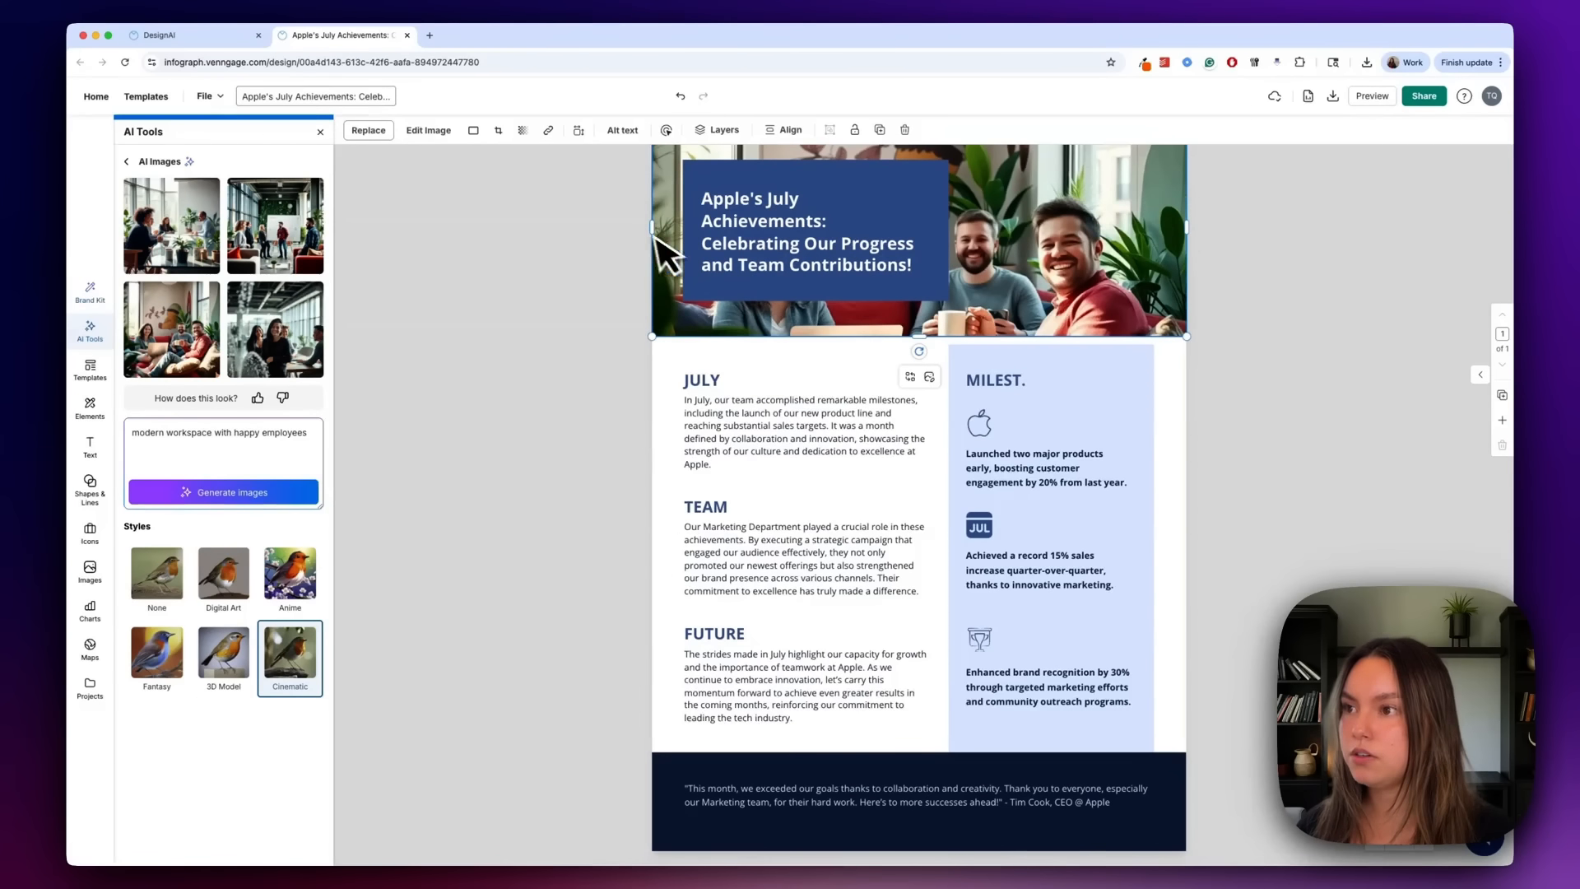
pyautogui.click(610, 240)
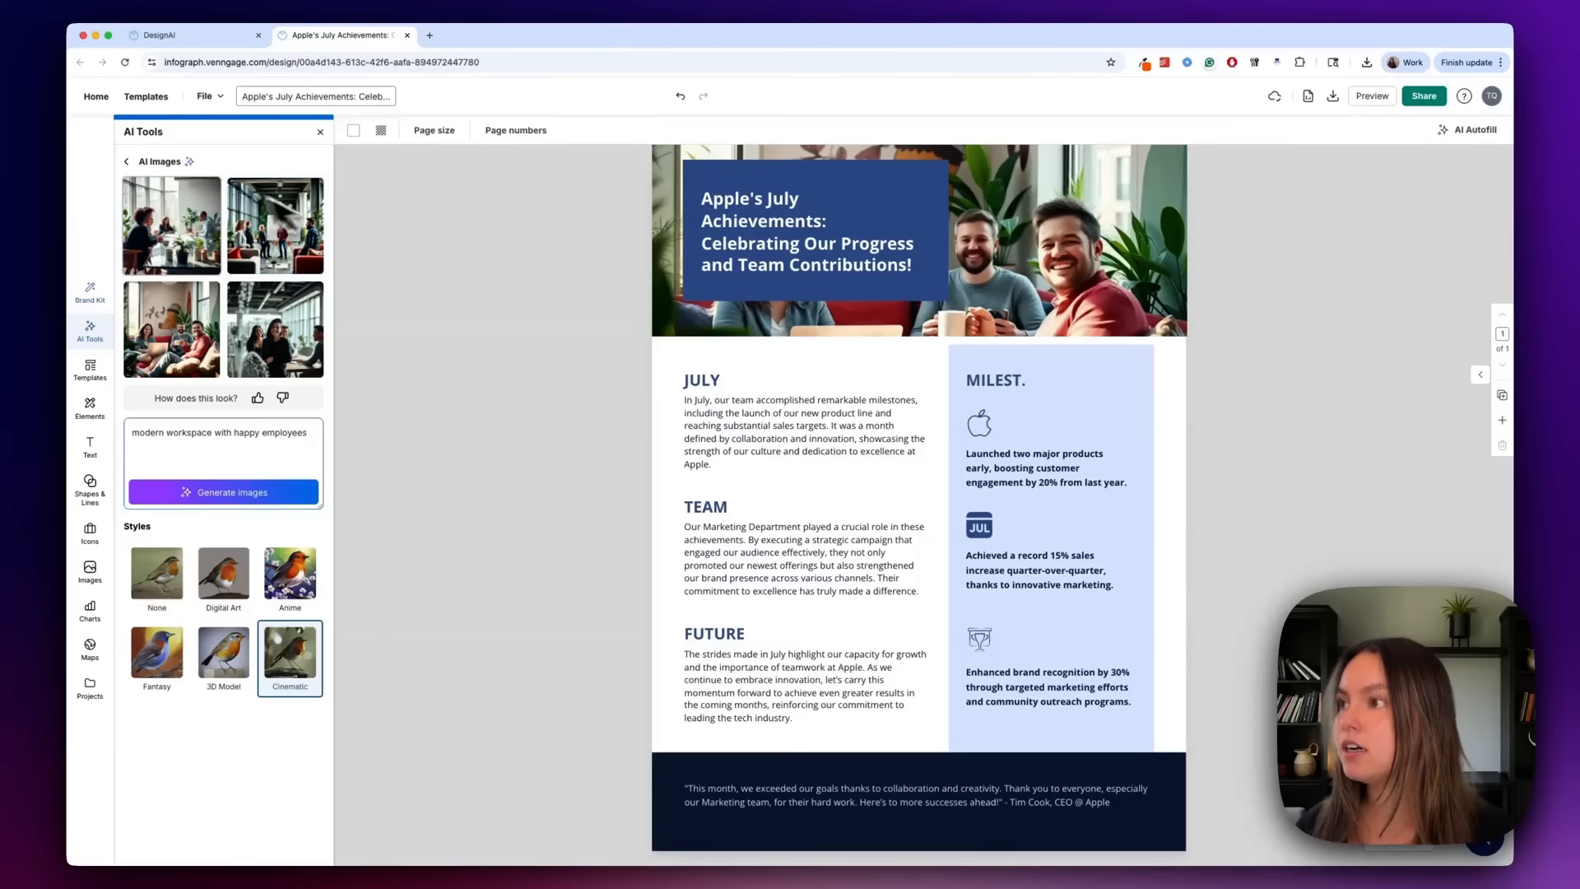
pyautogui.click(89, 331)
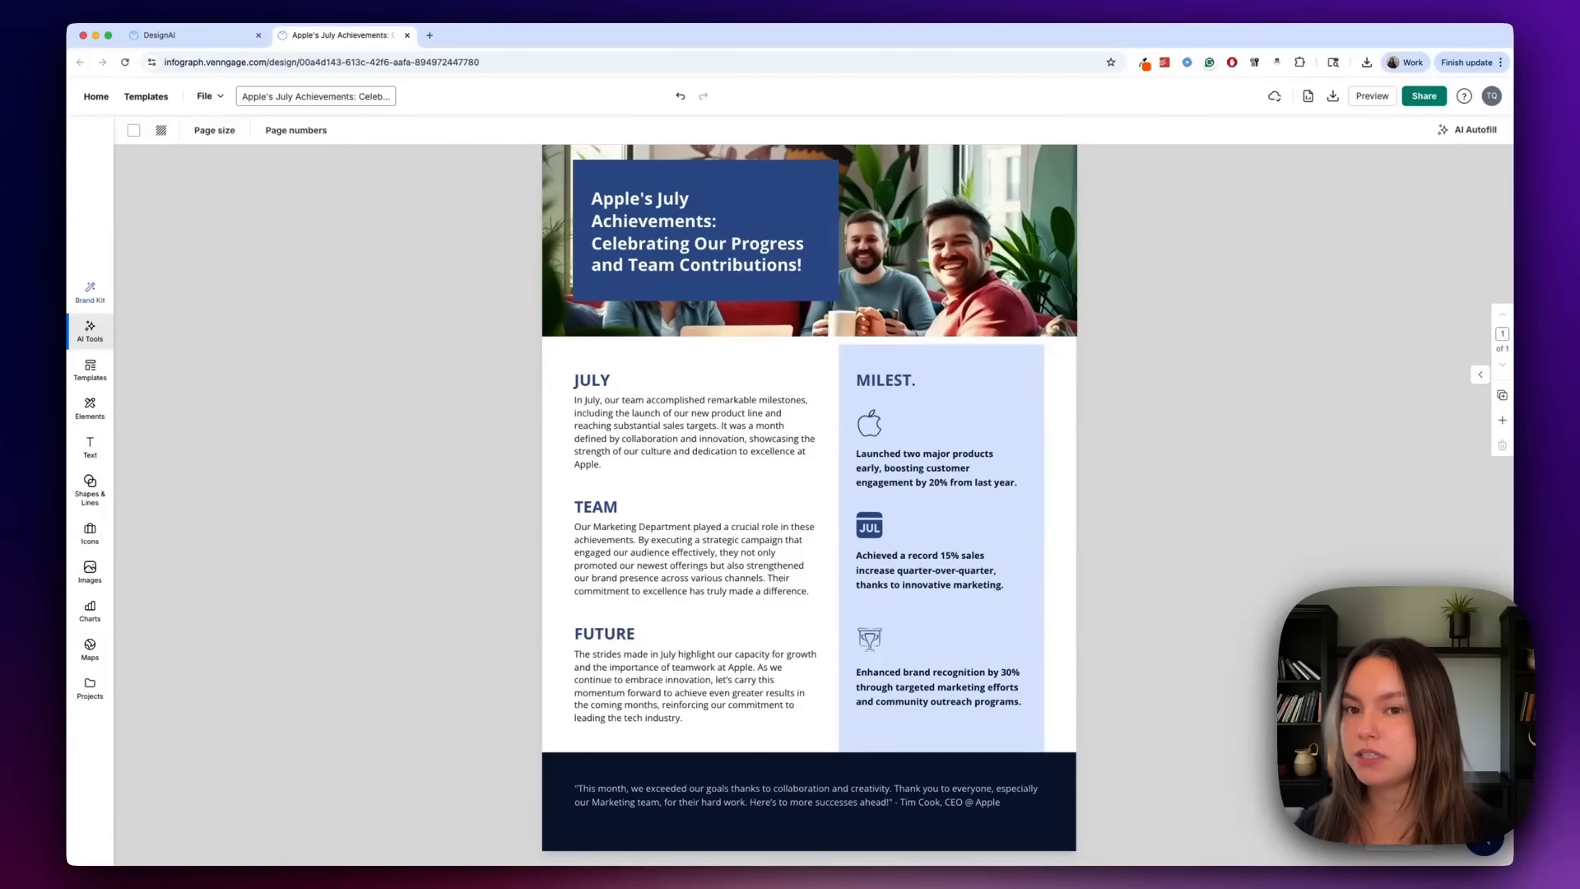
# Have the AI make the "MILEST." heading more professional and replace it with the suggested "Milestone".
pyautogui.click(872, 387)
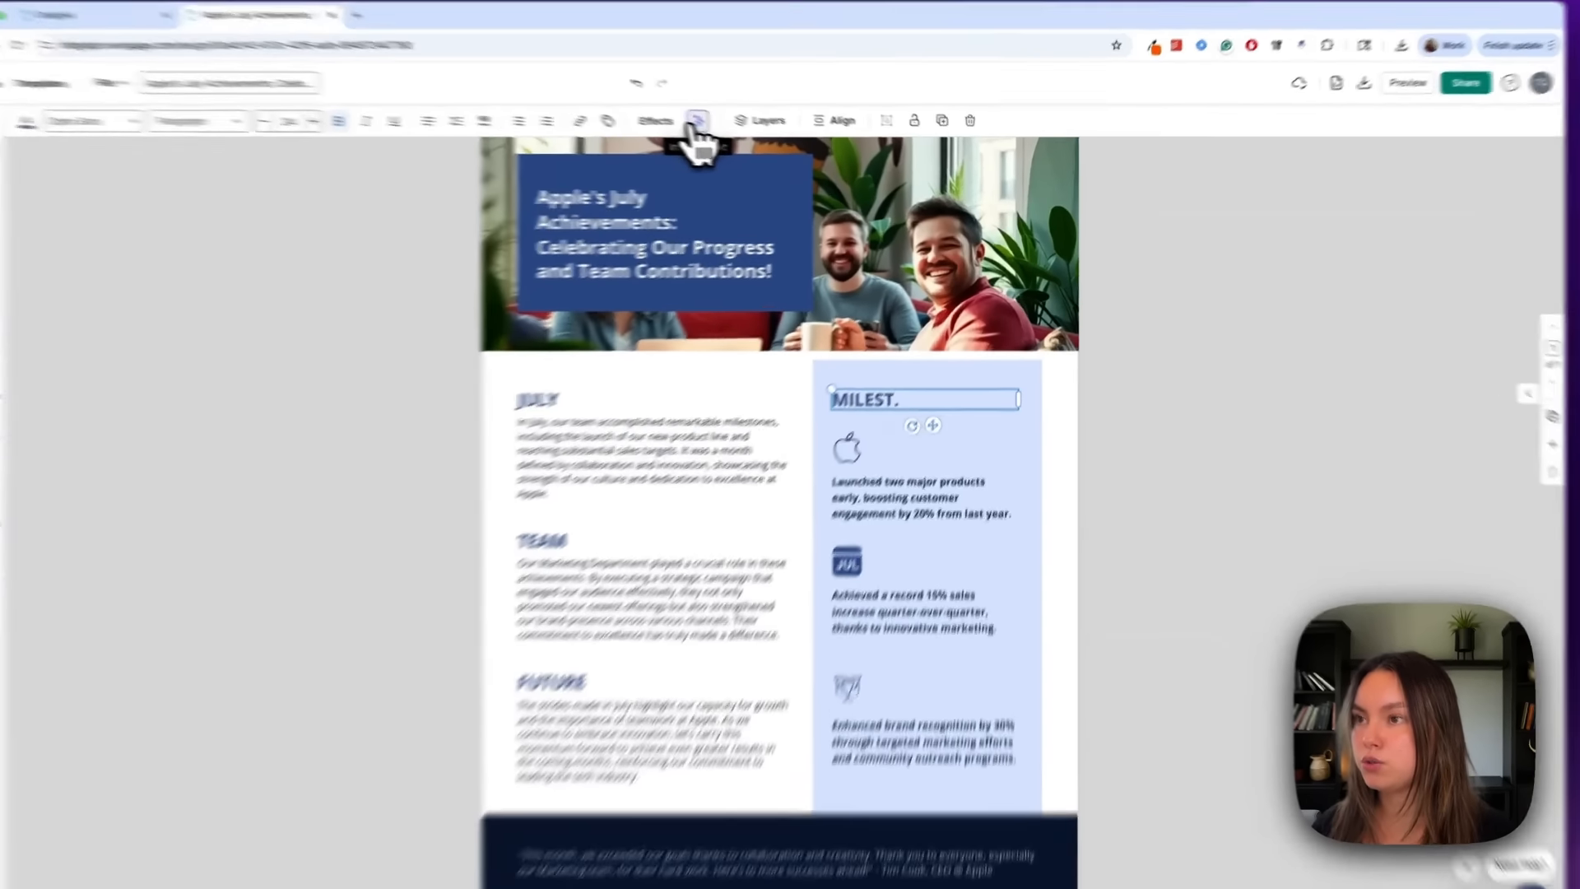
pyautogui.click(736, 130)
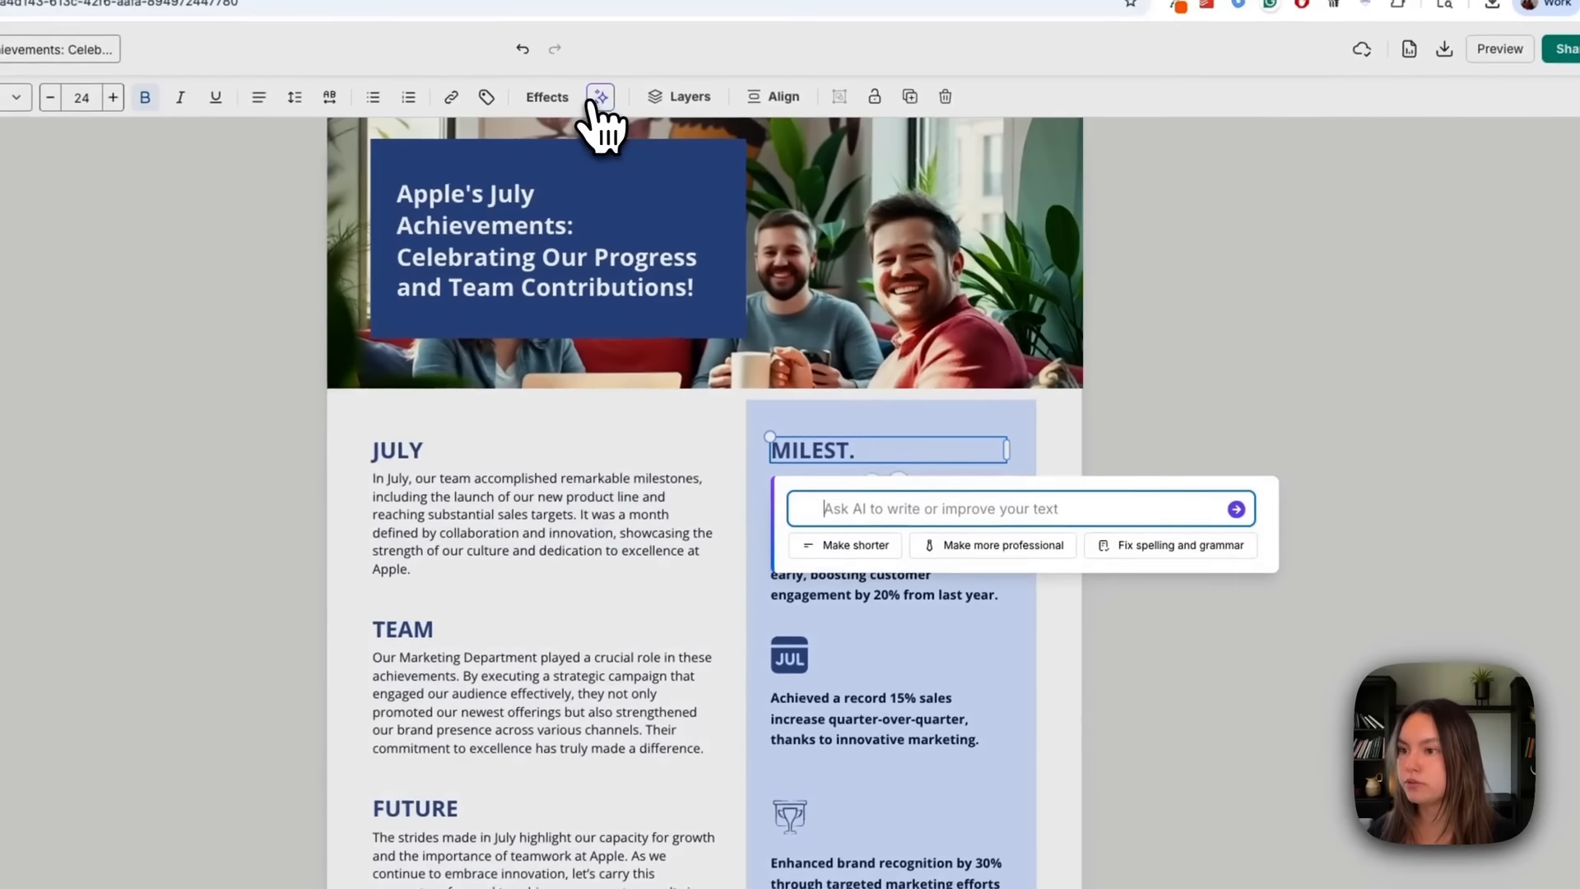
pyautogui.click(975, 553)
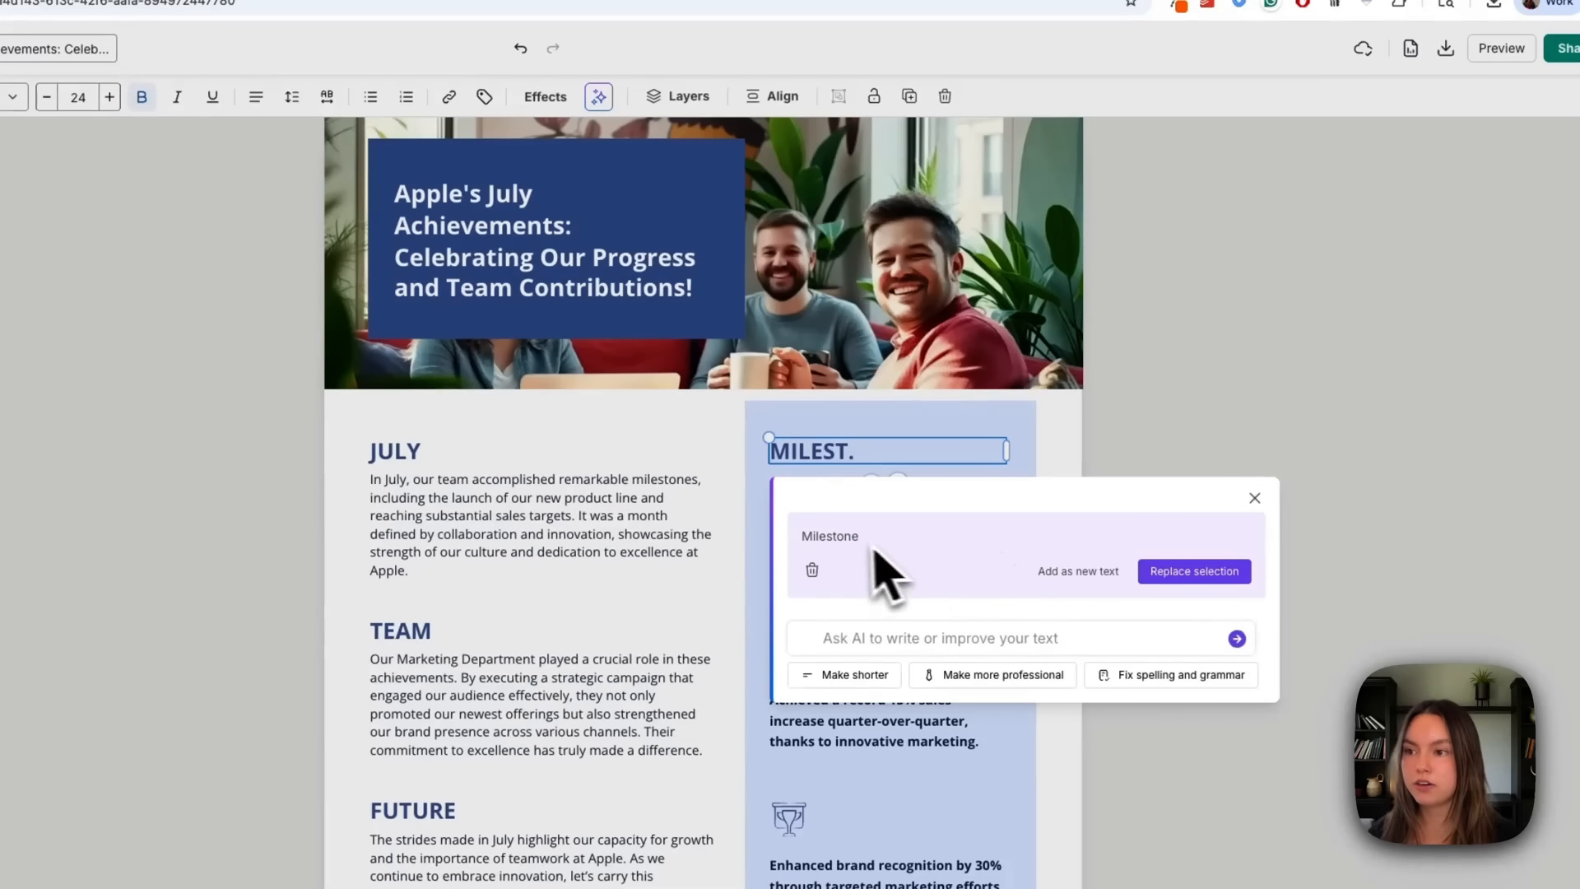
pyautogui.click(1216, 573)
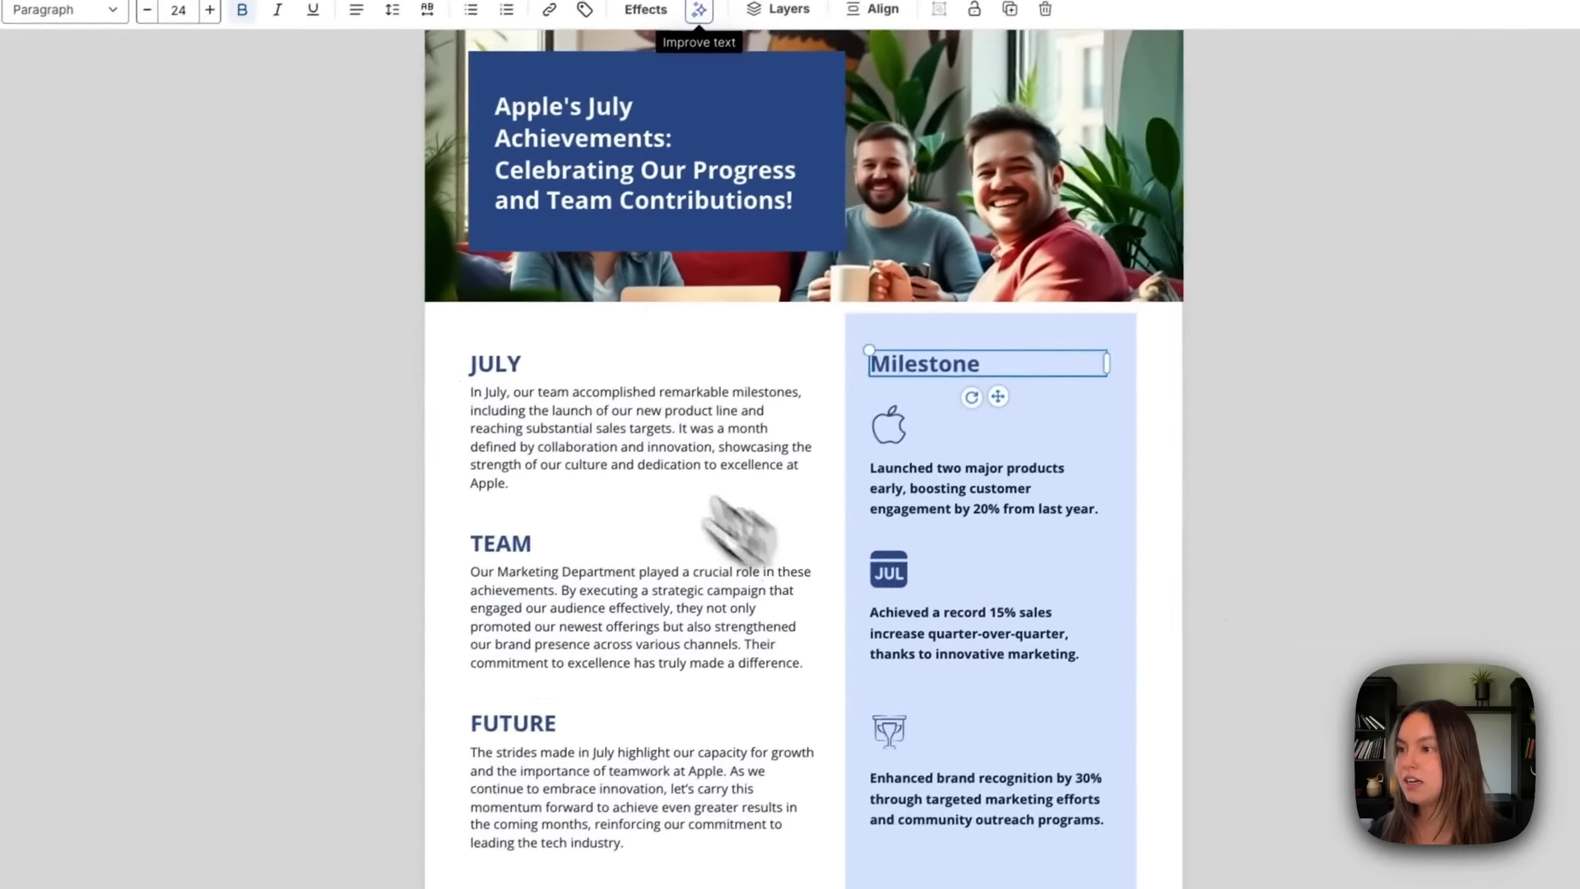
pyautogui.click(211, 424)
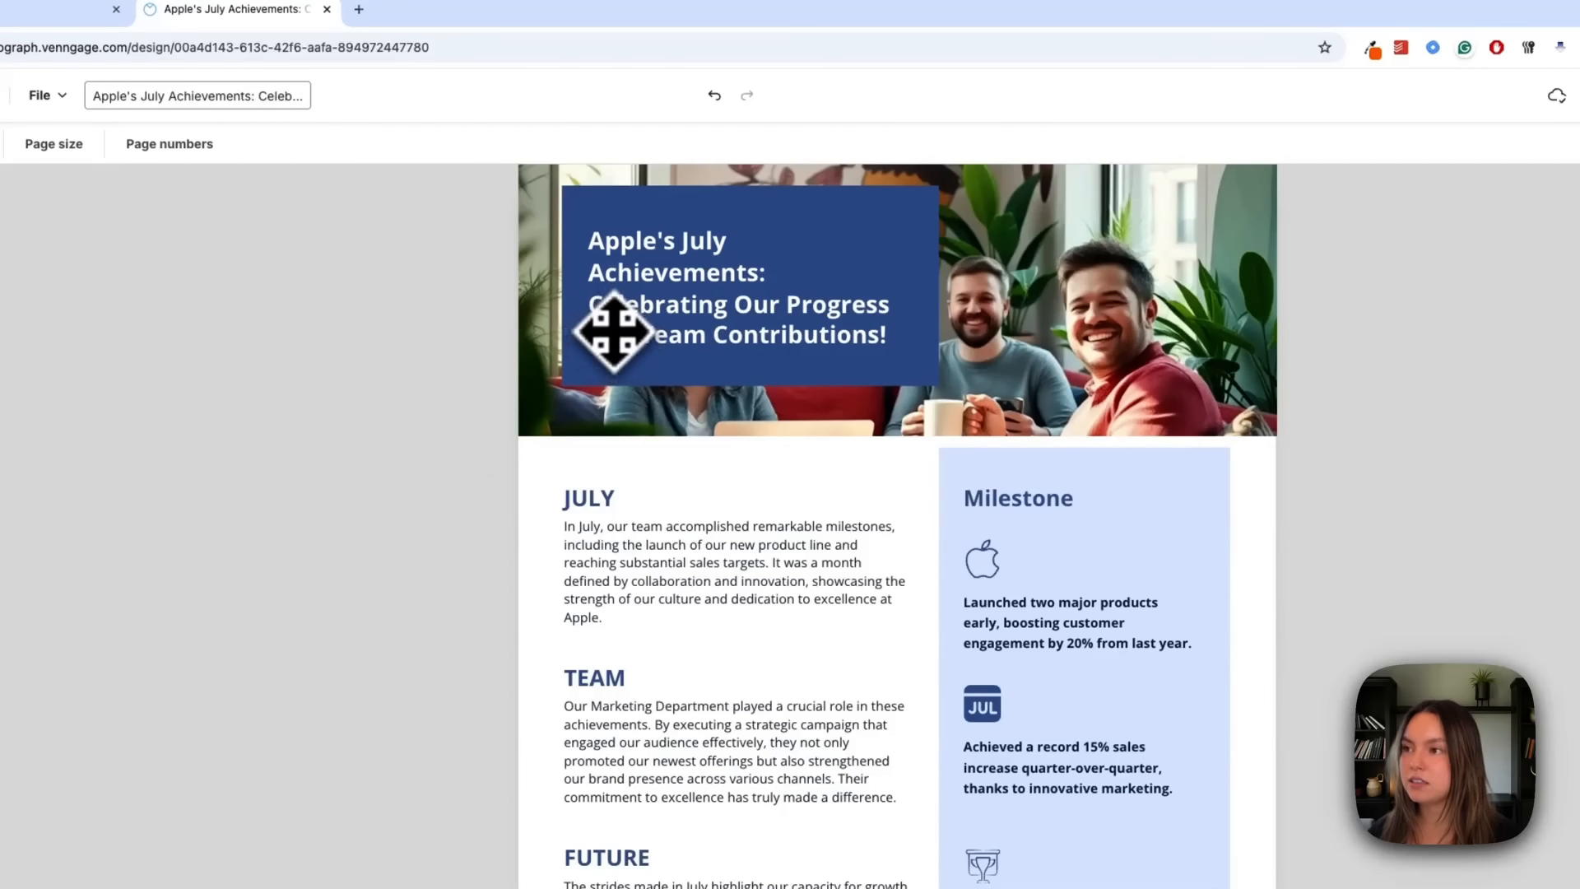
# Have the AI rewrite the newsletter title with "make more friendly and casual" and replace the title with its suggestion.
pyautogui.click(613, 331)
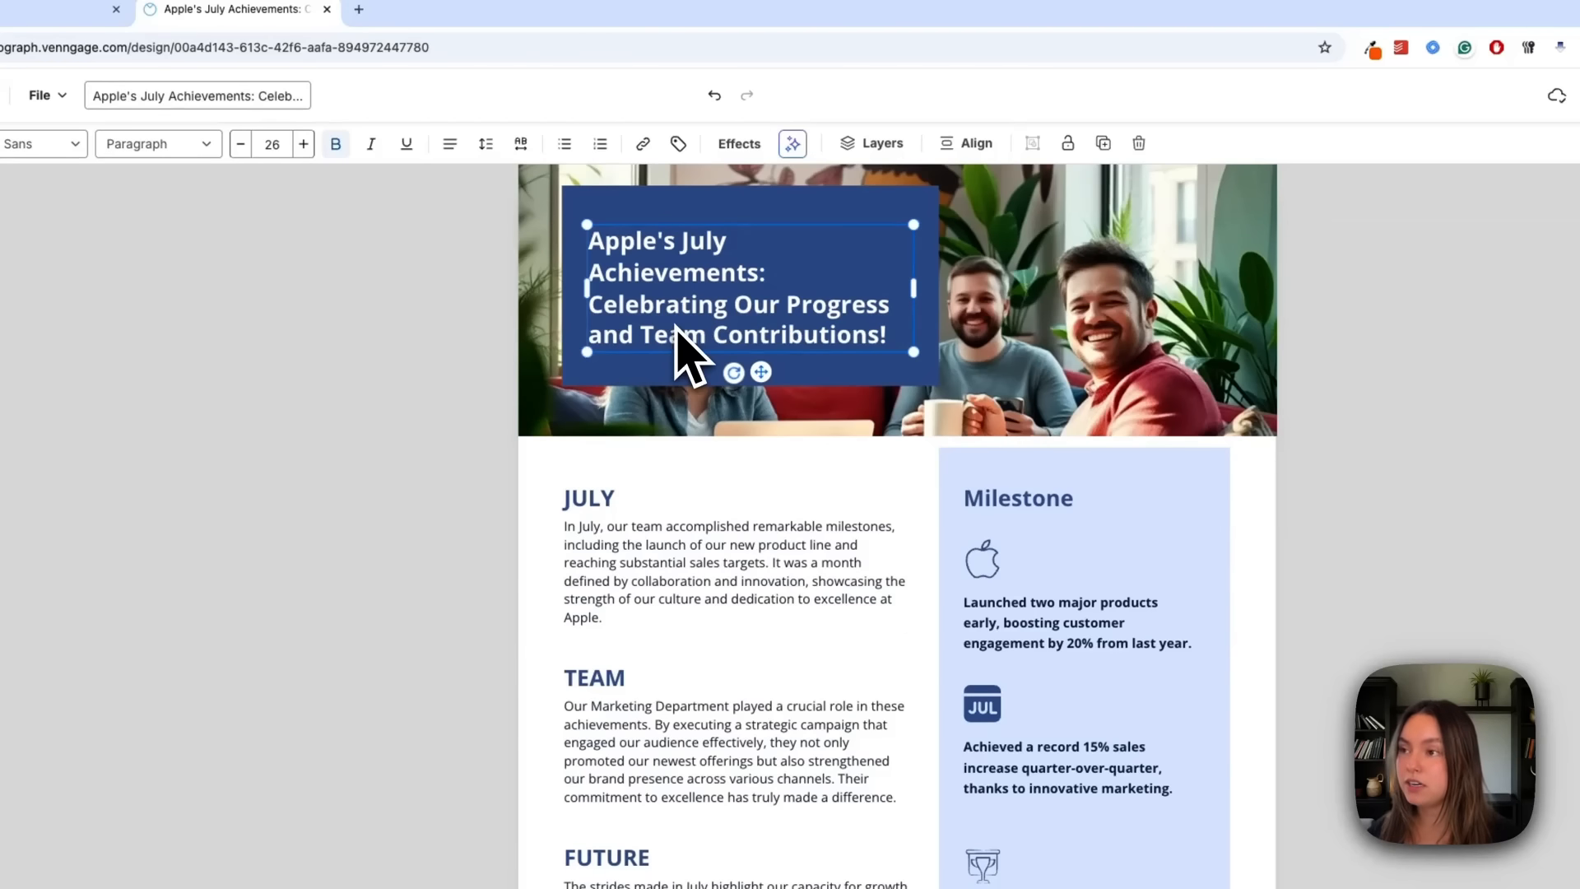
pyautogui.click(788, 146)
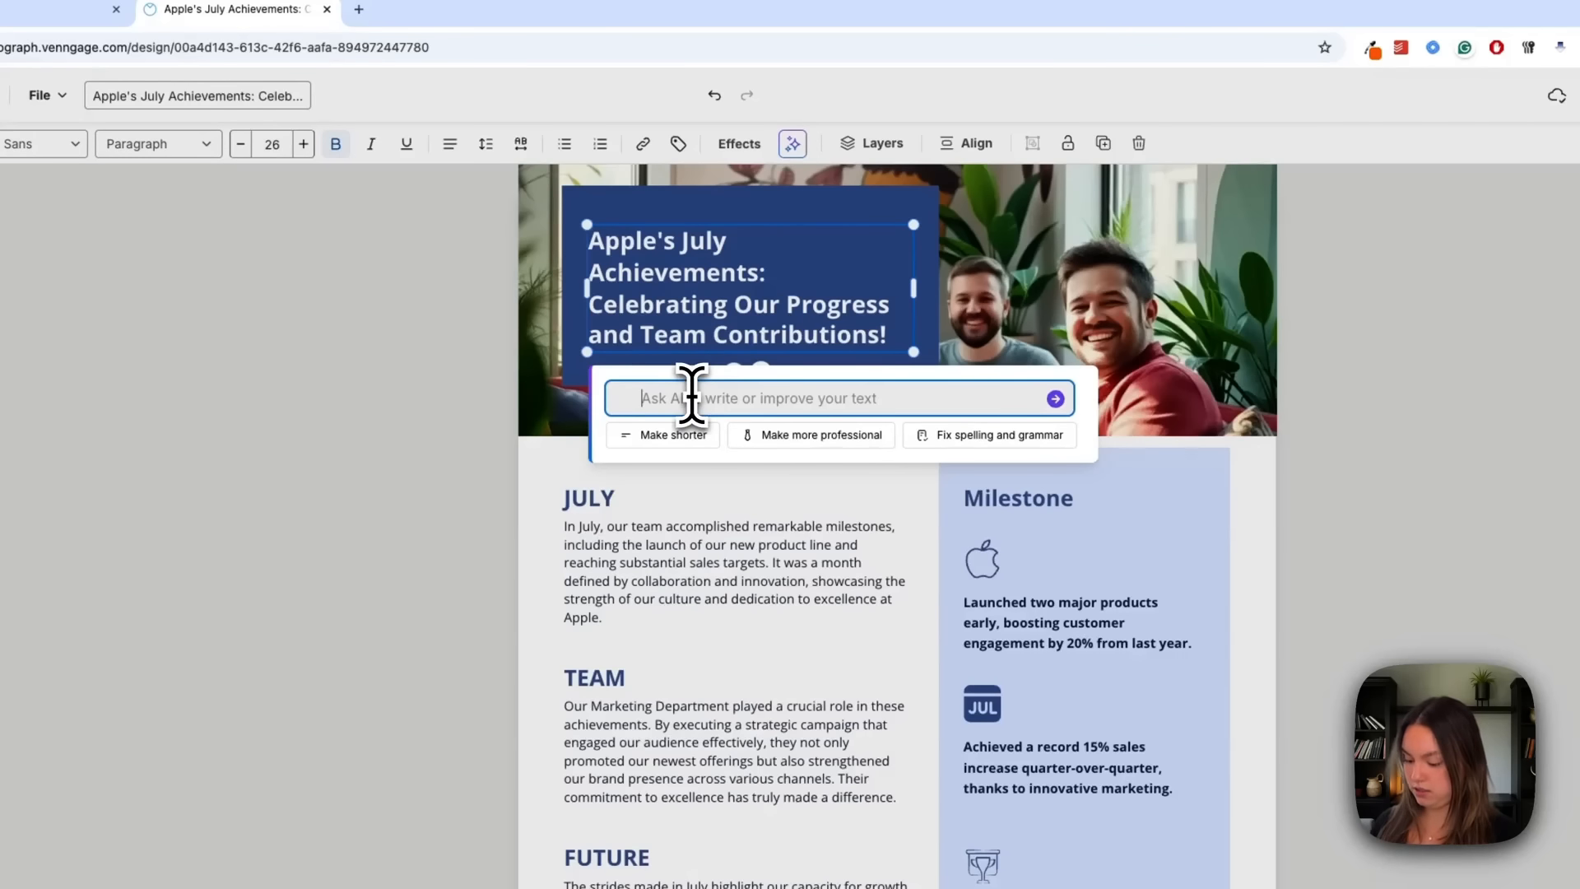
pyautogui.write('make more friendly and casual')
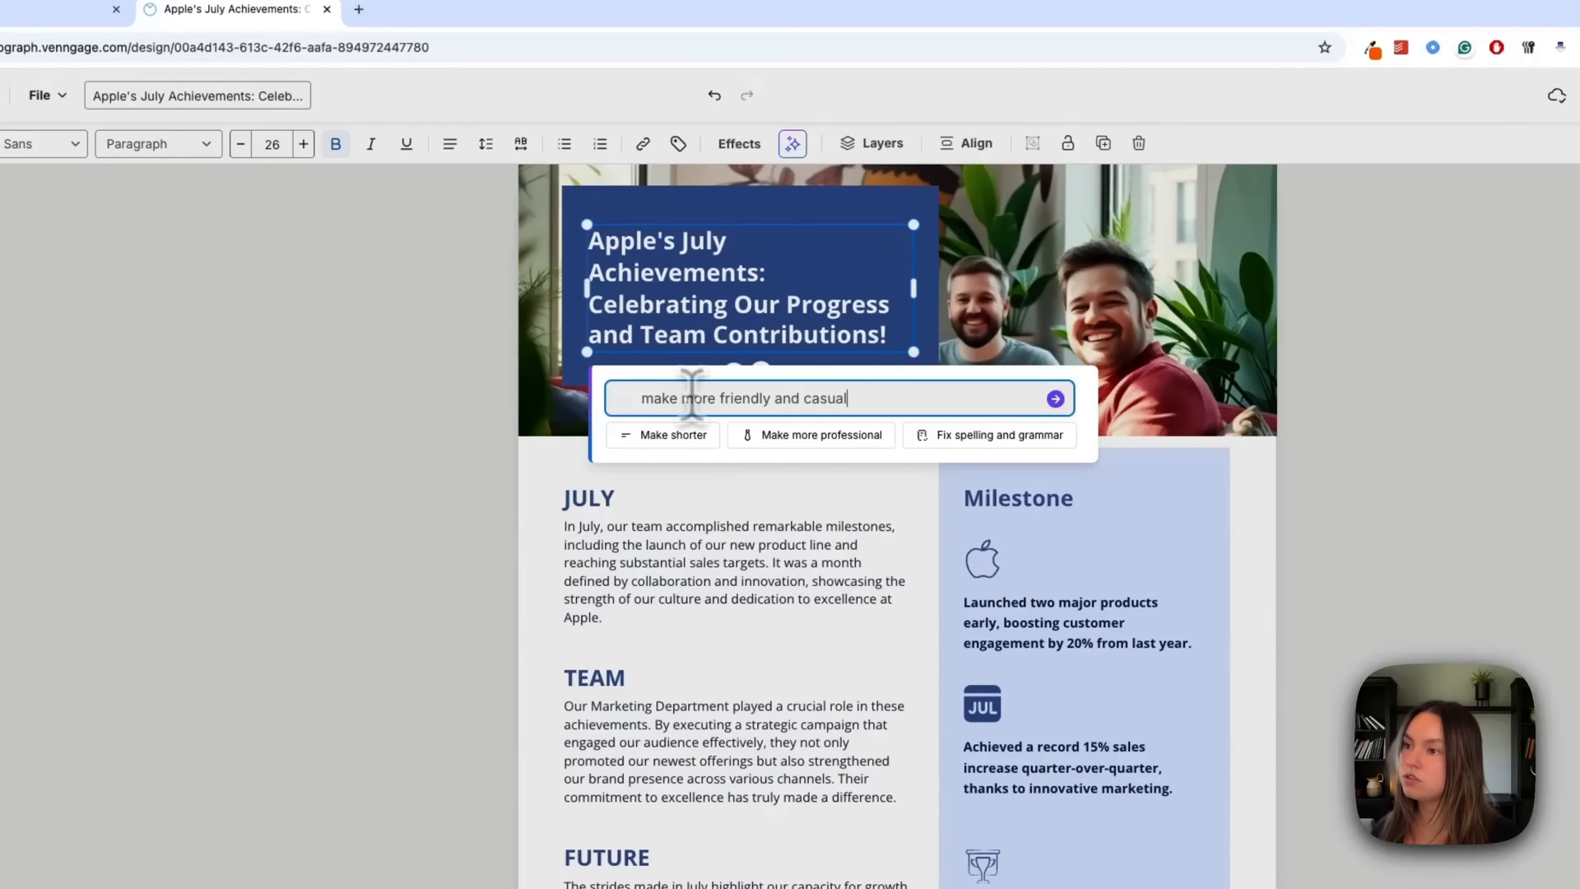
pyautogui.press('Return')
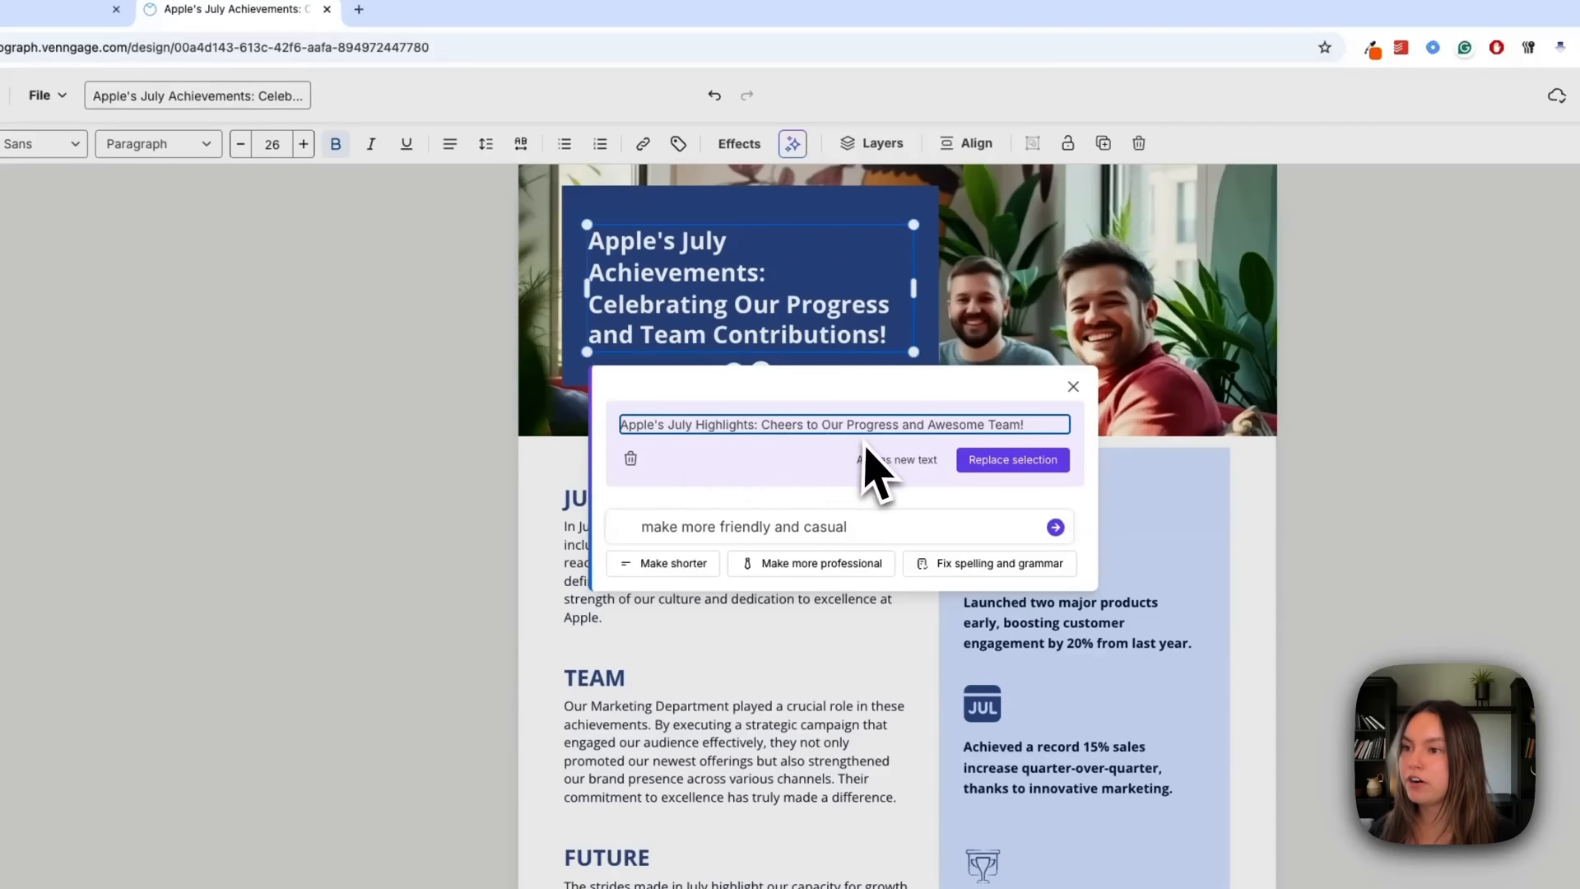
pyautogui.click(1023, 460)
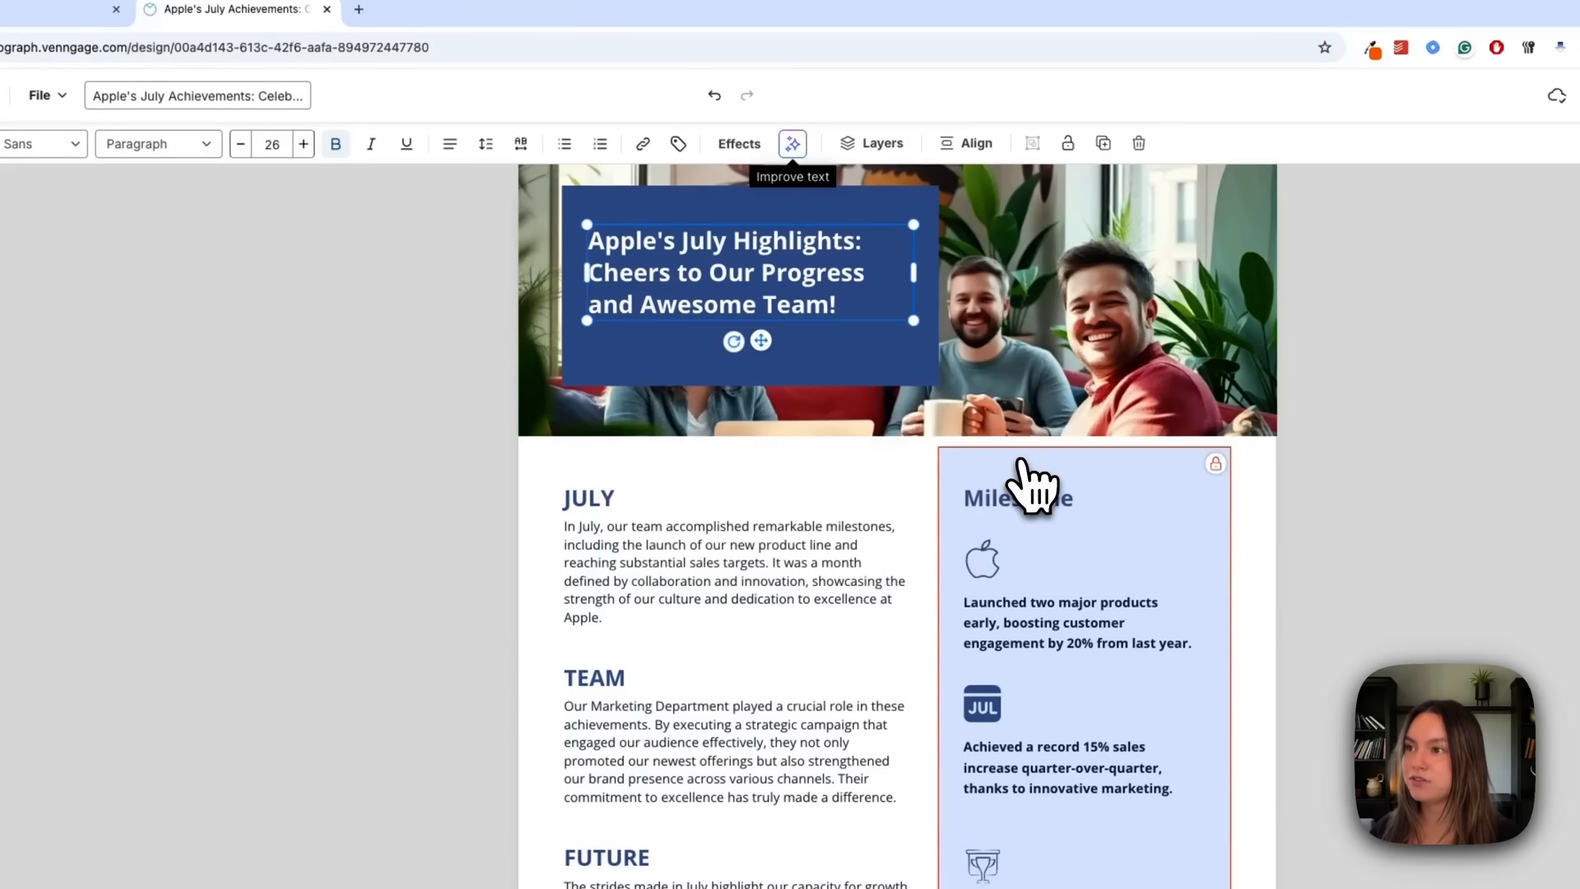
# Enlarge the newsletter title text to a size of about 29.49 inside its blue box.
pyautogui.moveTo(903, 329); pyautogui.dragTo(911, 329)
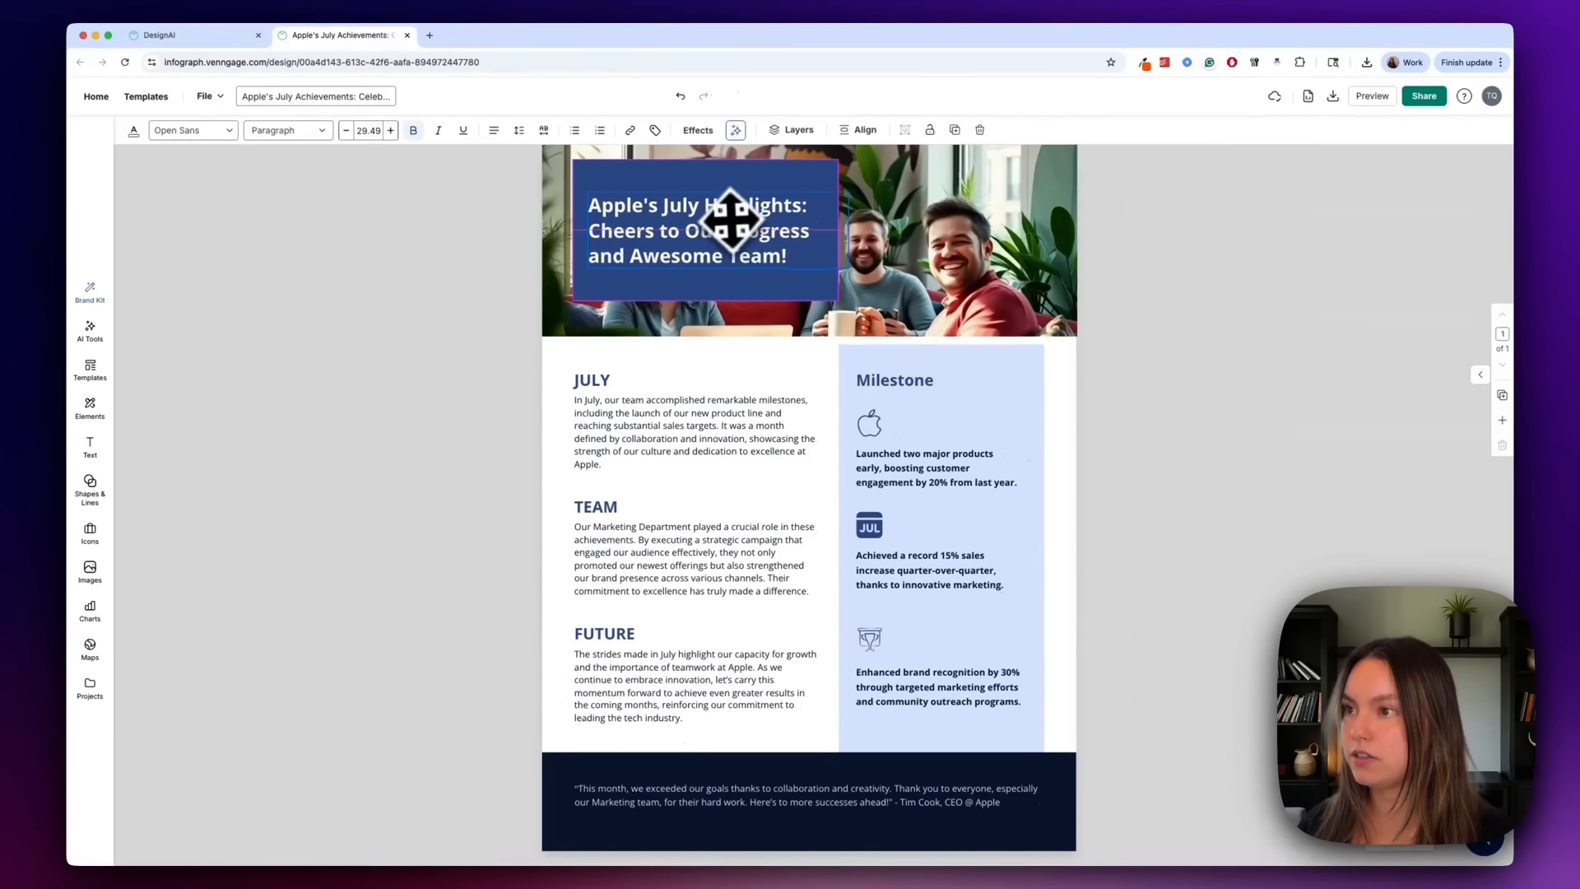
pyautogui.click(1214, 306)
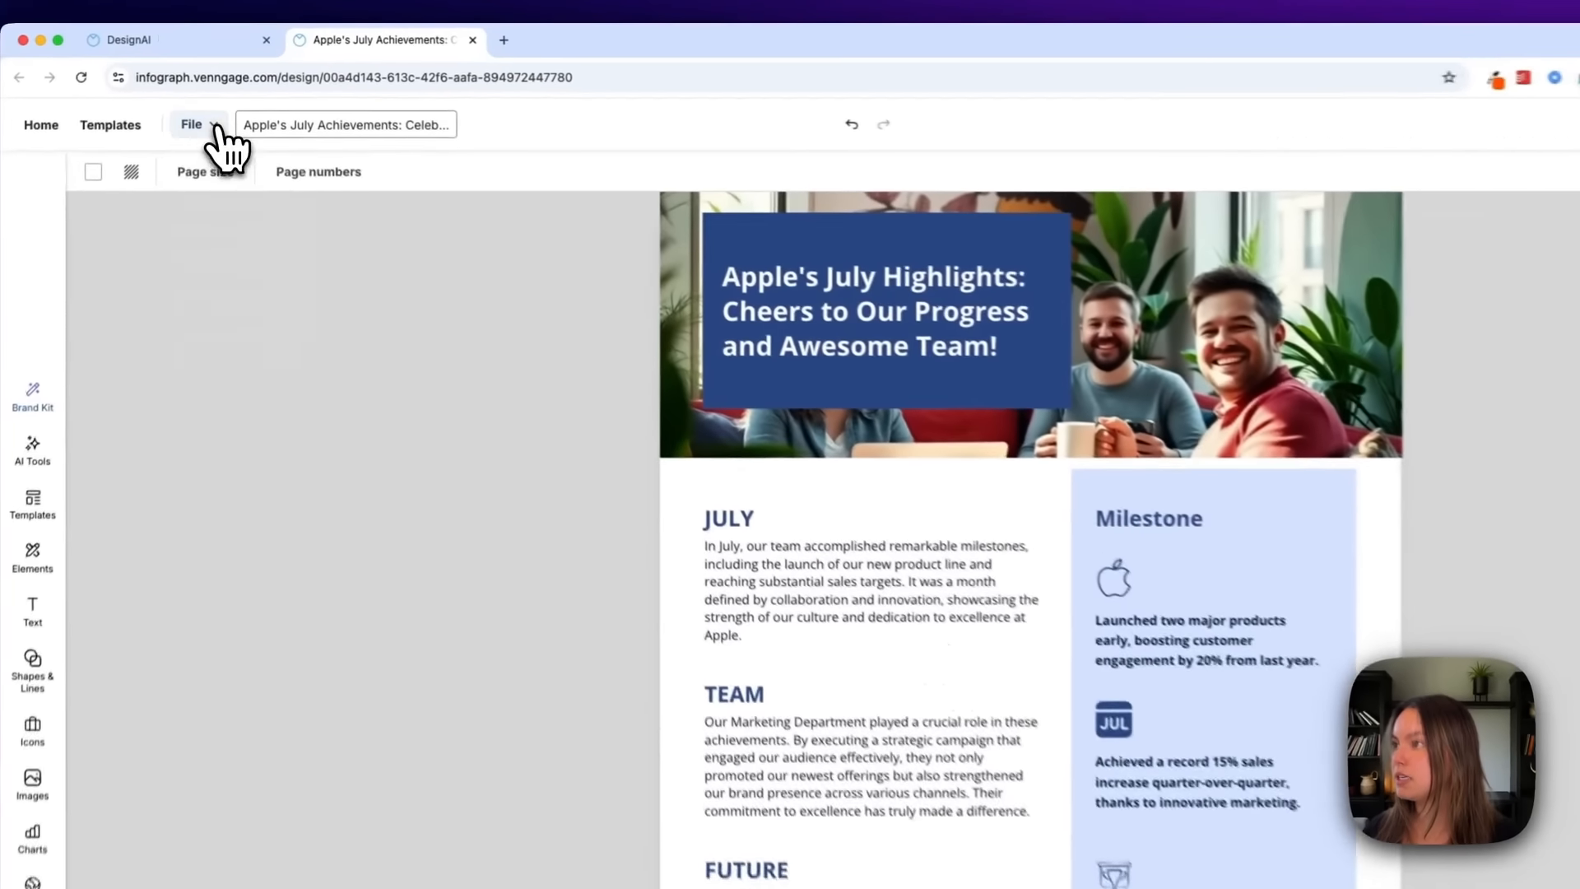
# Create a Spanish copy of the newsletter with AI translation and open the translated design.
pyautogui.click(209, 97)
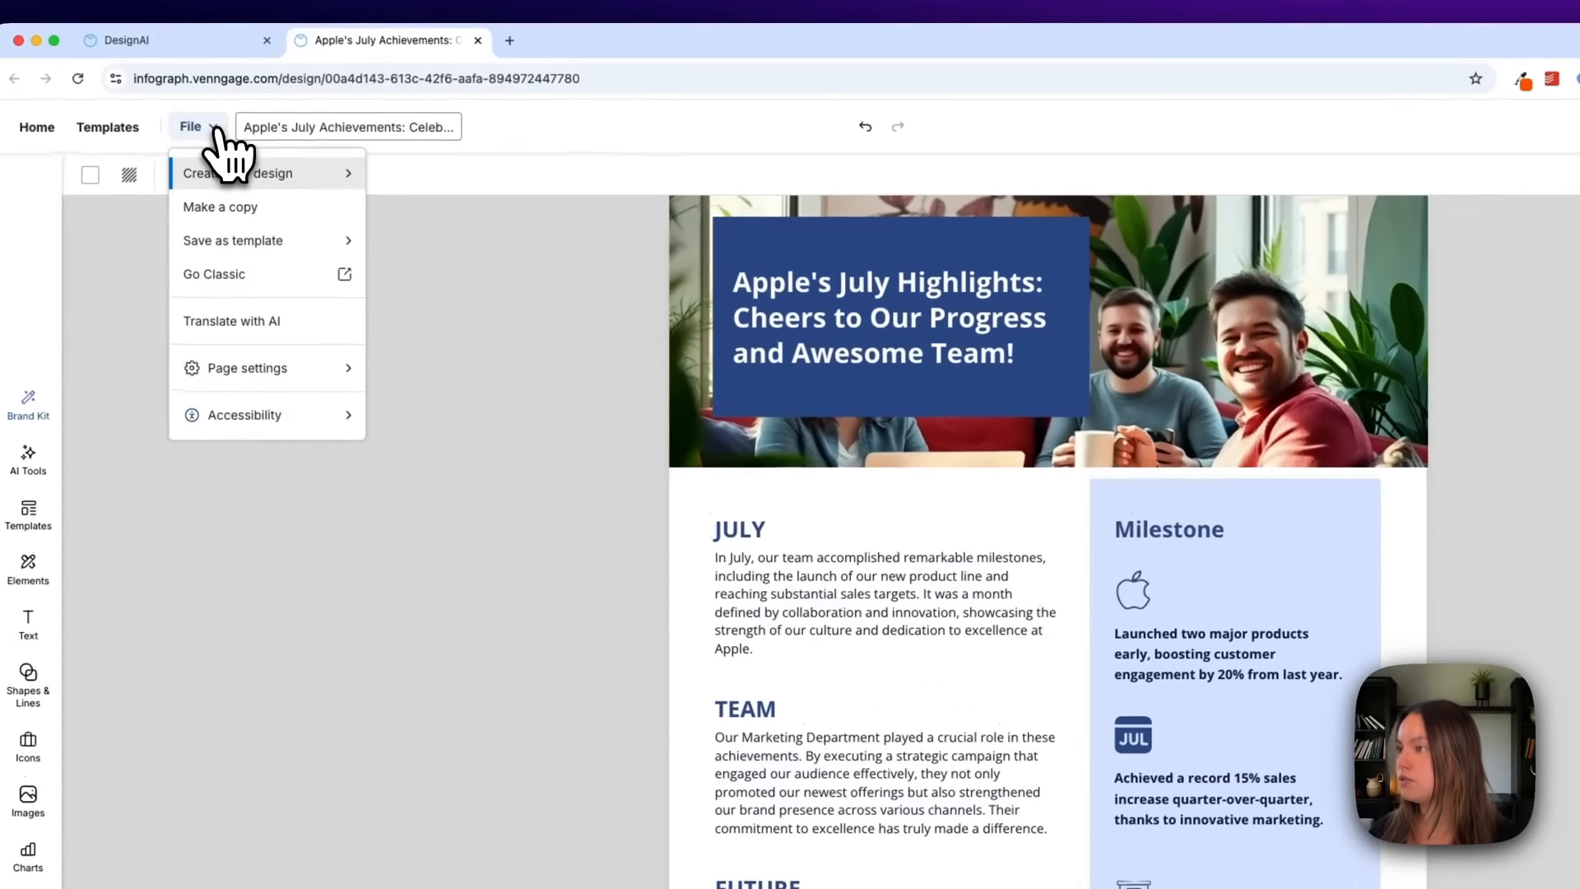
pyautogui.click(237, 321)
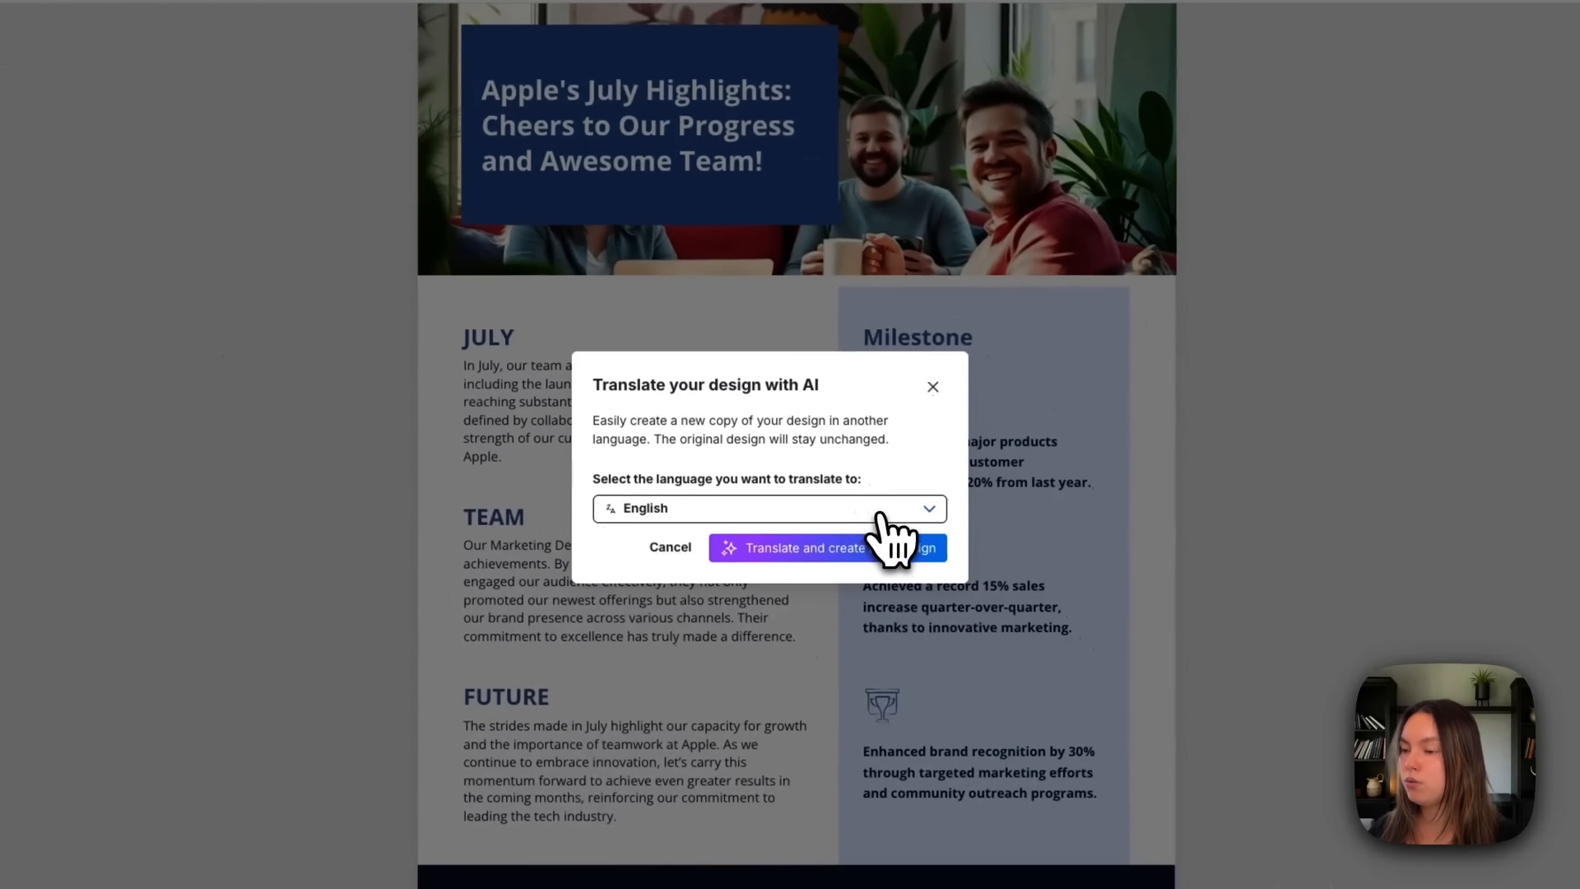
pyautogui.click(879, 513)
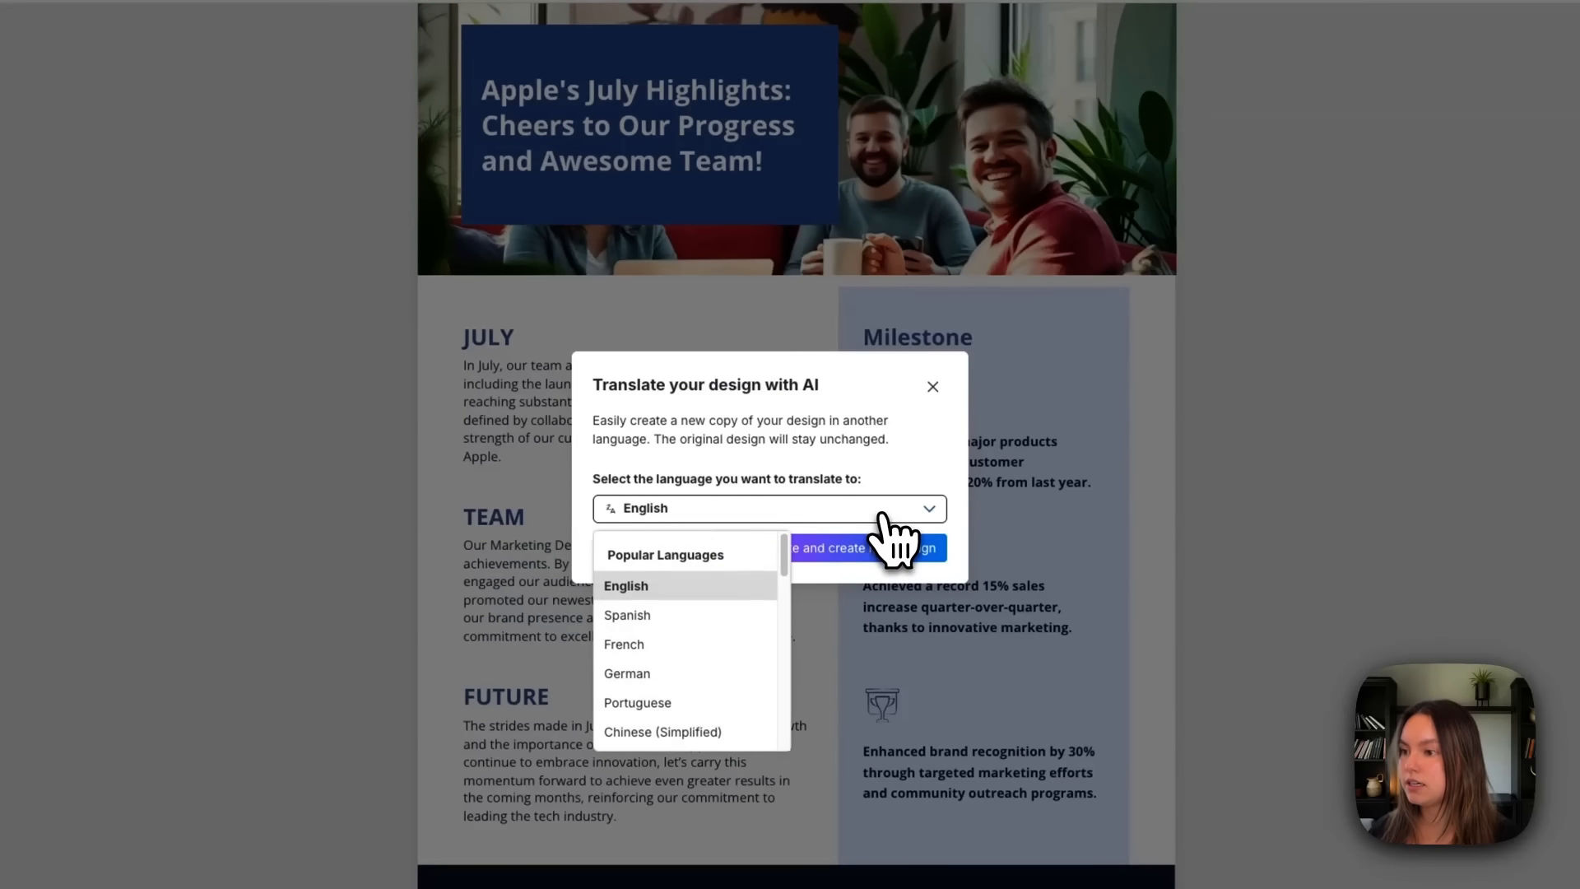
pyautogui.click(692, 613)
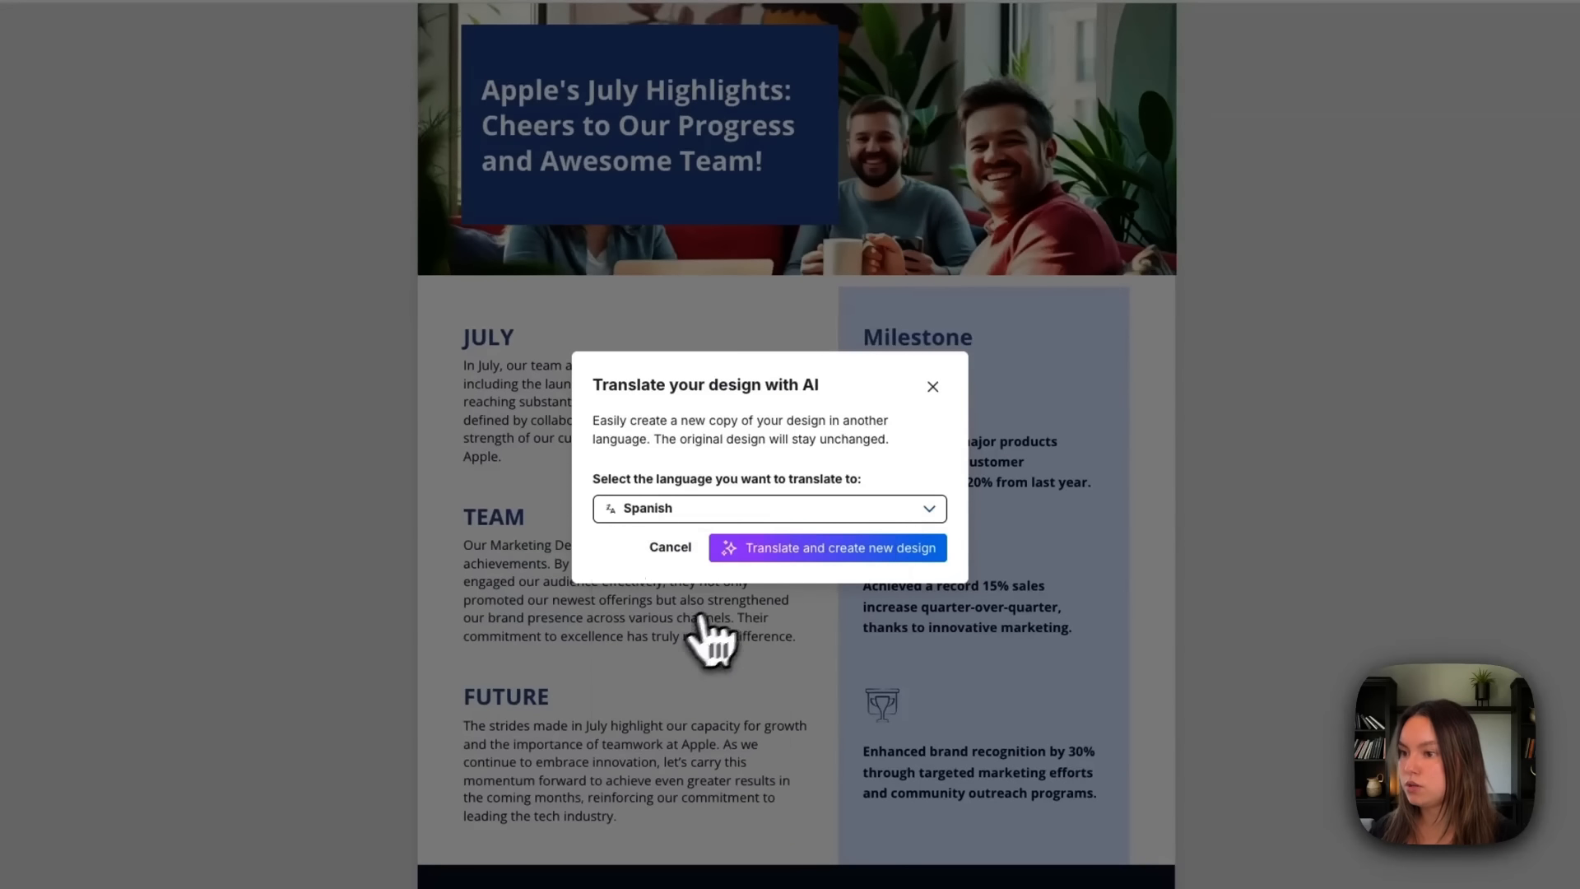
pyautogui.click(848, 559)
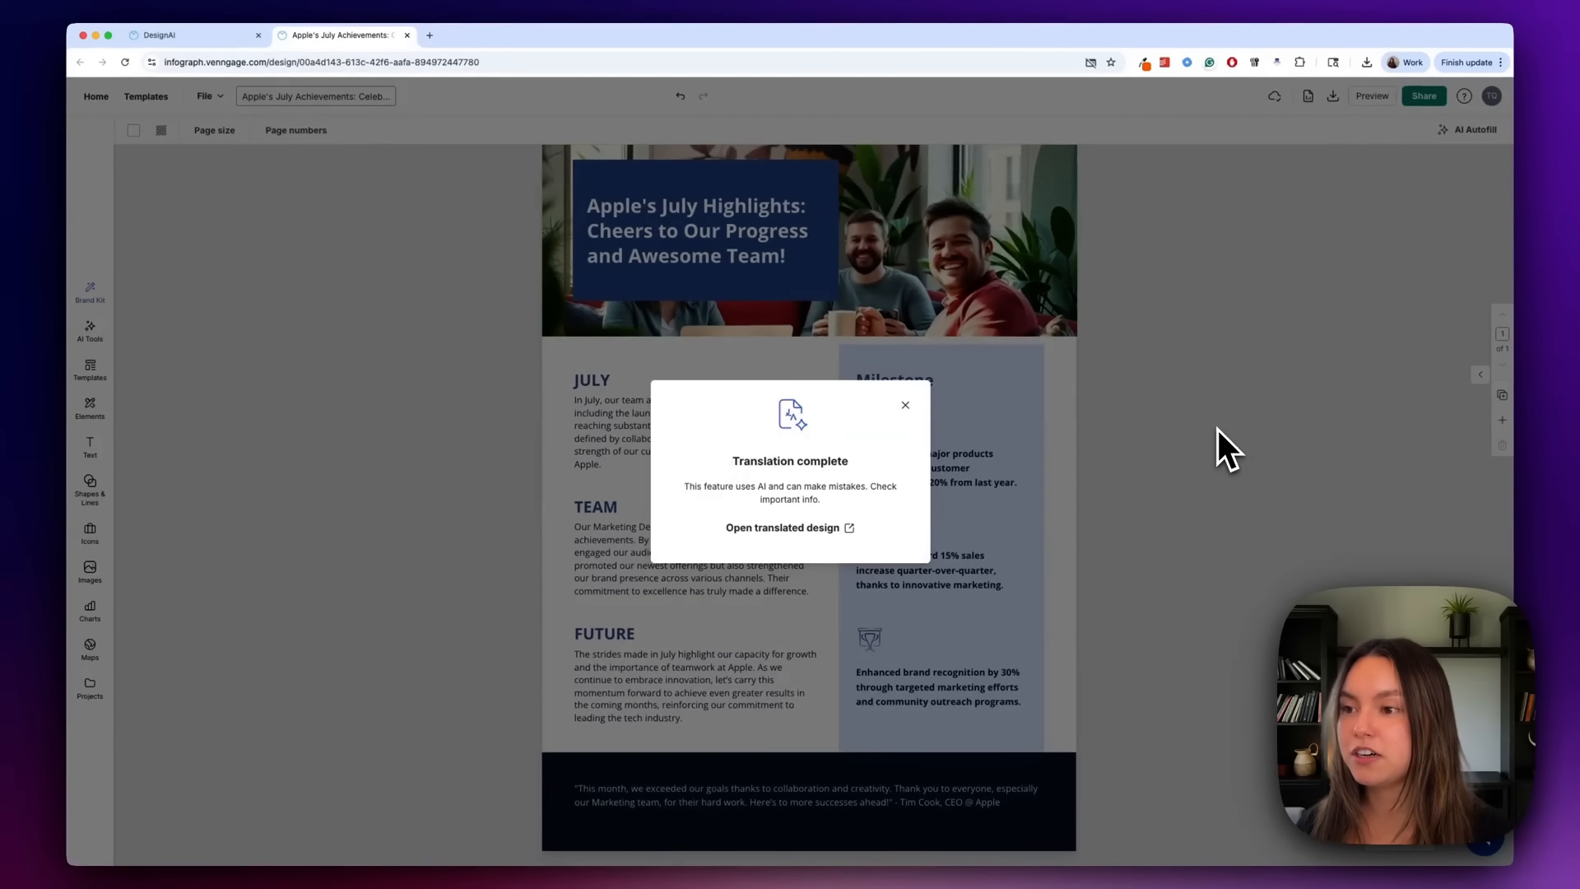
pyautogui.click(812, 528)
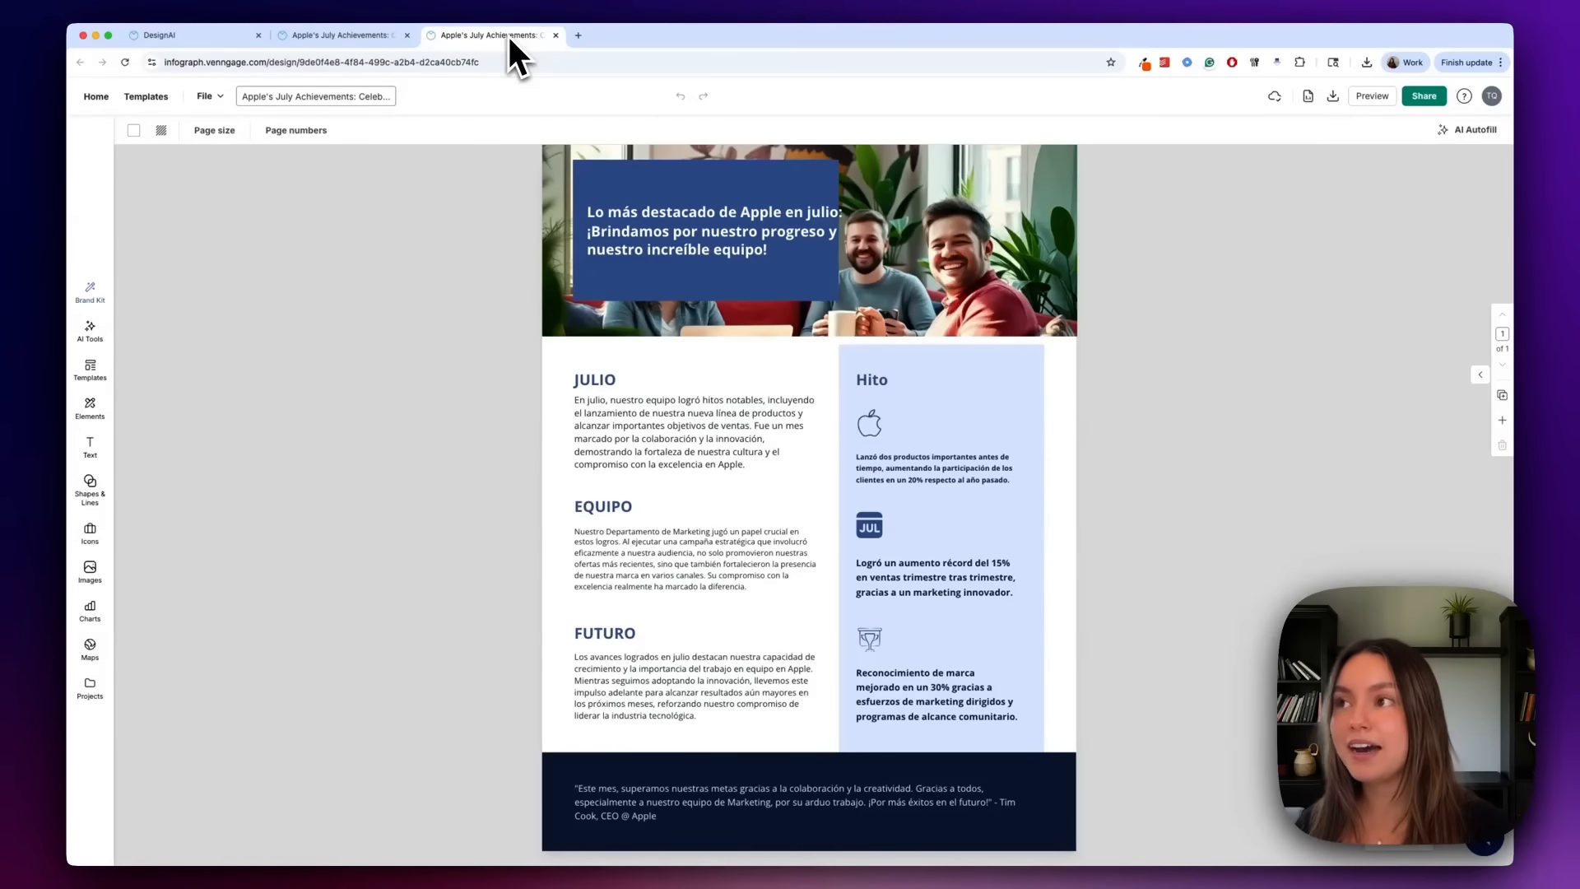
# Return to the English newsletter, dismiss the translation message, and load the Apple.com brand kit.
pyautogui.click(387, 38)
pyautogui.click(903, 416)
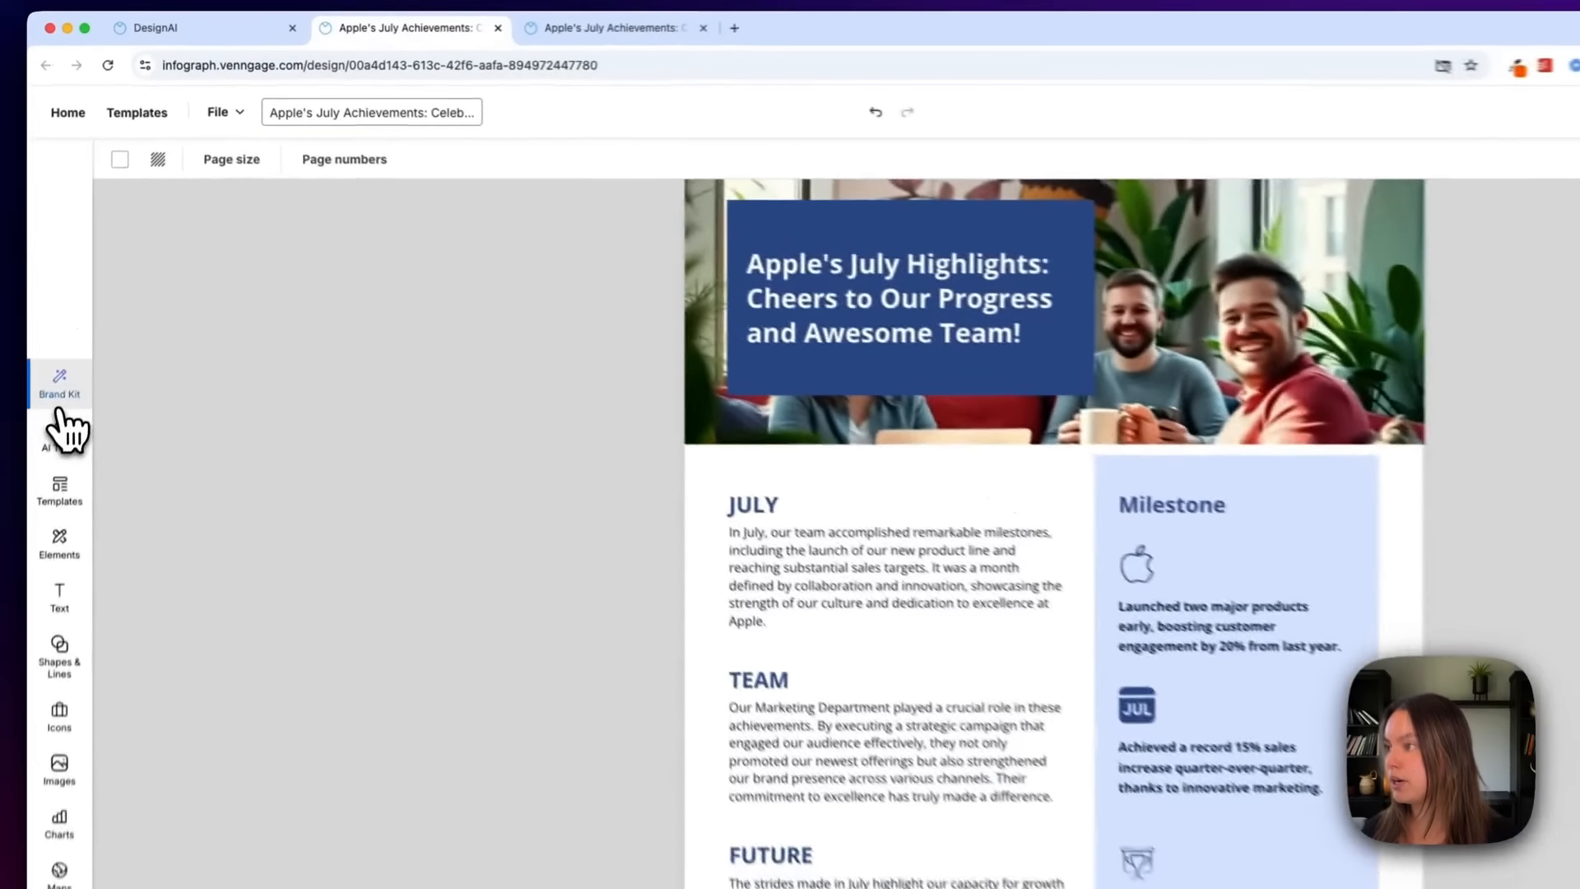
pyautogui.click(89, 290)
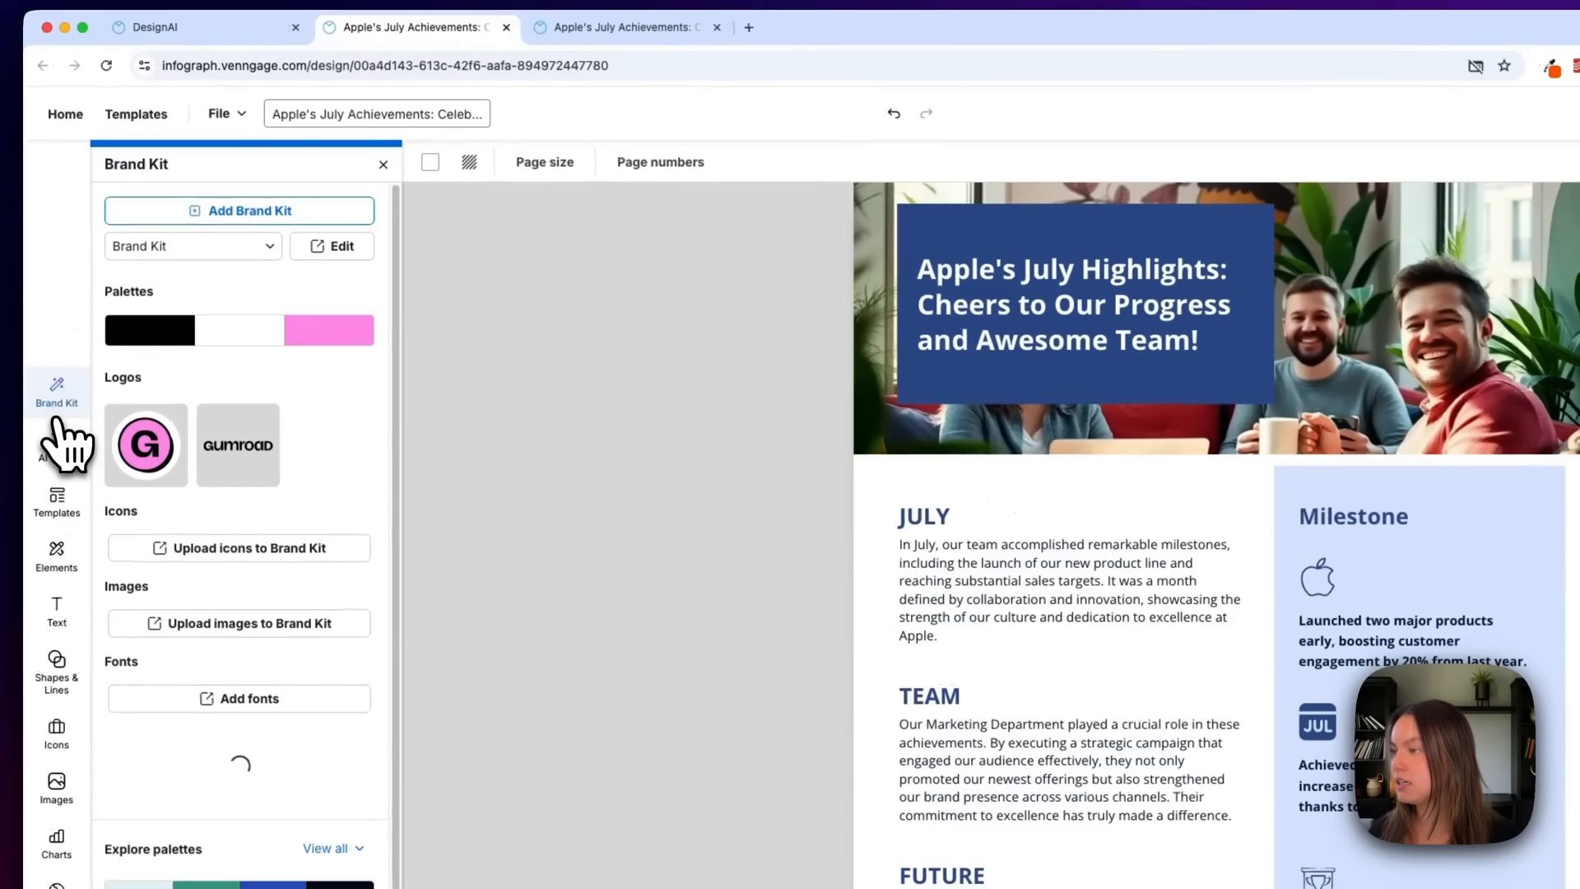
pyautogui.click(247, 249)
pyautogui.click(197, 311)
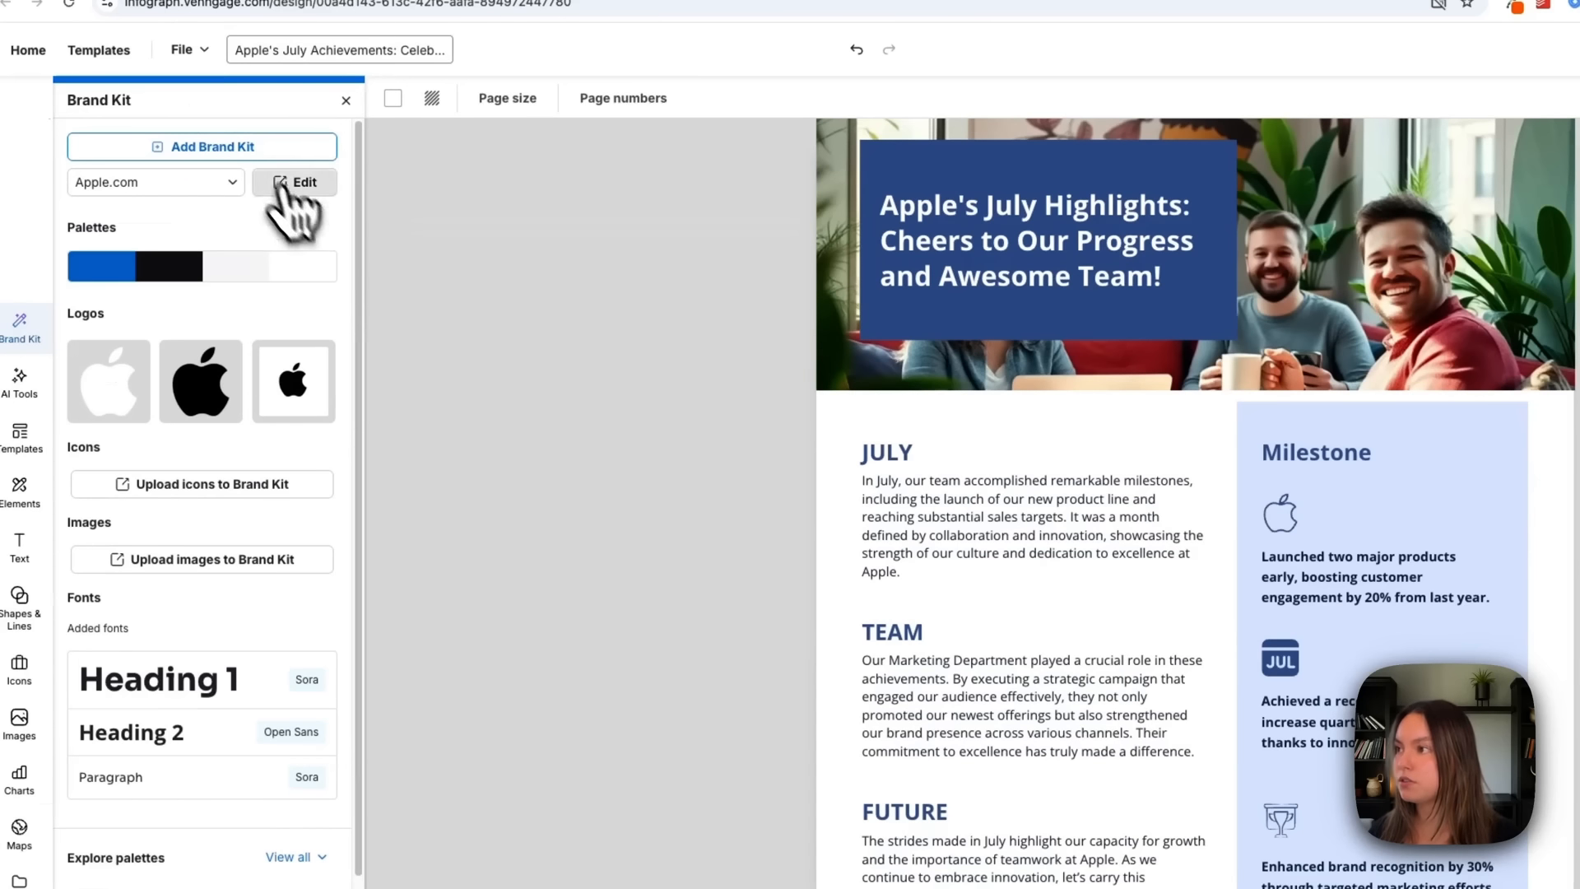
# Try the automatic setup of another brand kit with the company name "apple".
pyautogui.click(295, 219)
pyautogui.click(811, 522)
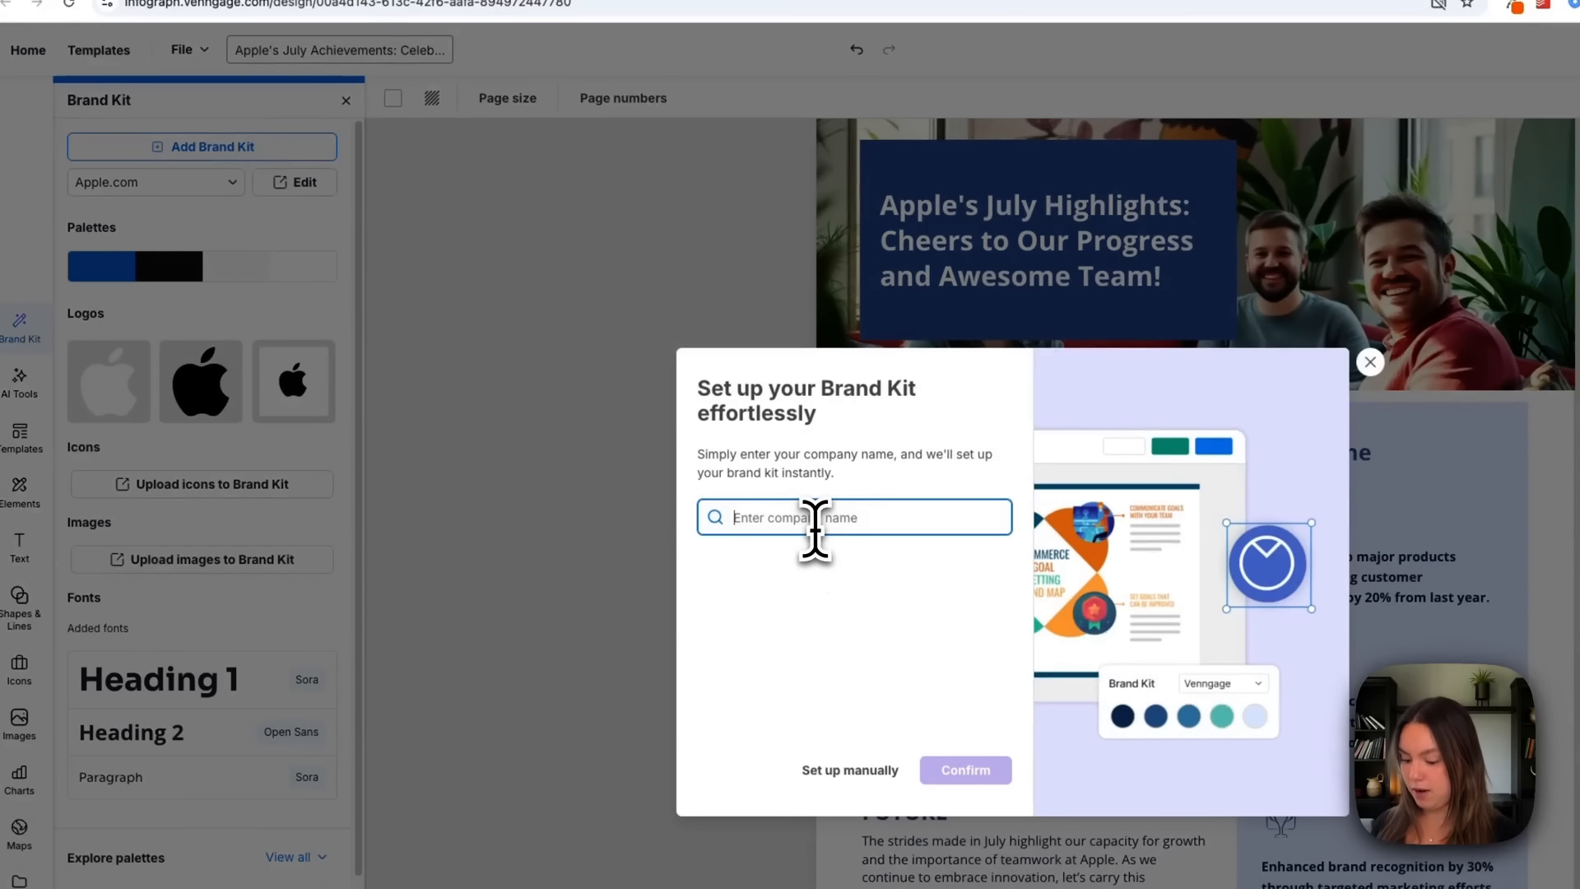
pyautogui.write('apple')
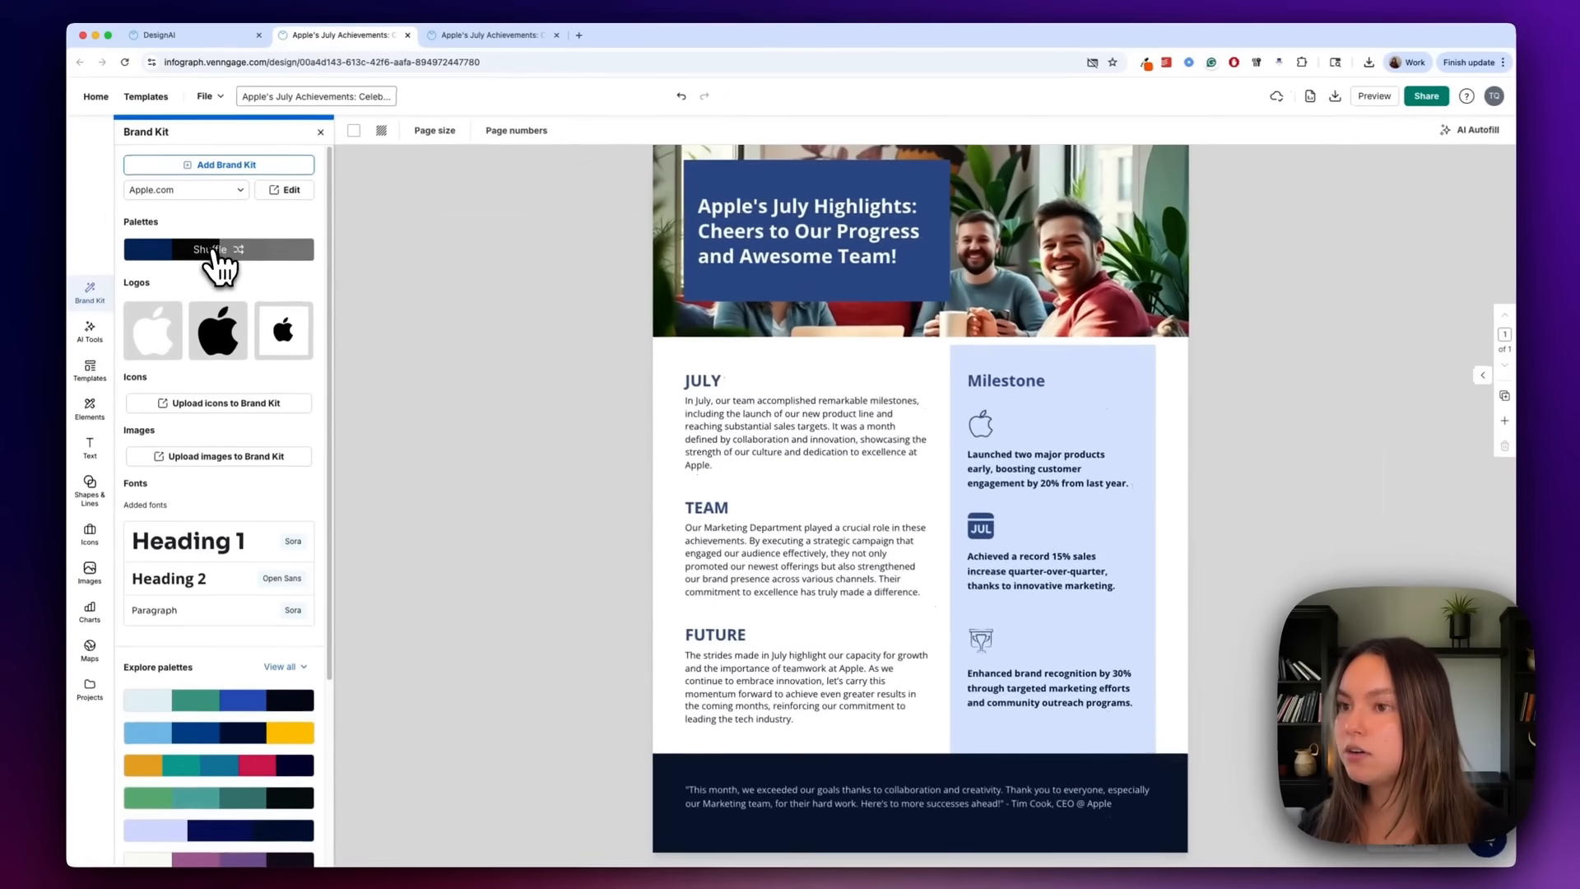
pyautogui.click(231, 324)
# Apply the Apple.com palette and shuffle it to a blue title box, black milestone panel and light grey footer.
pyautogui.click(213, 251)
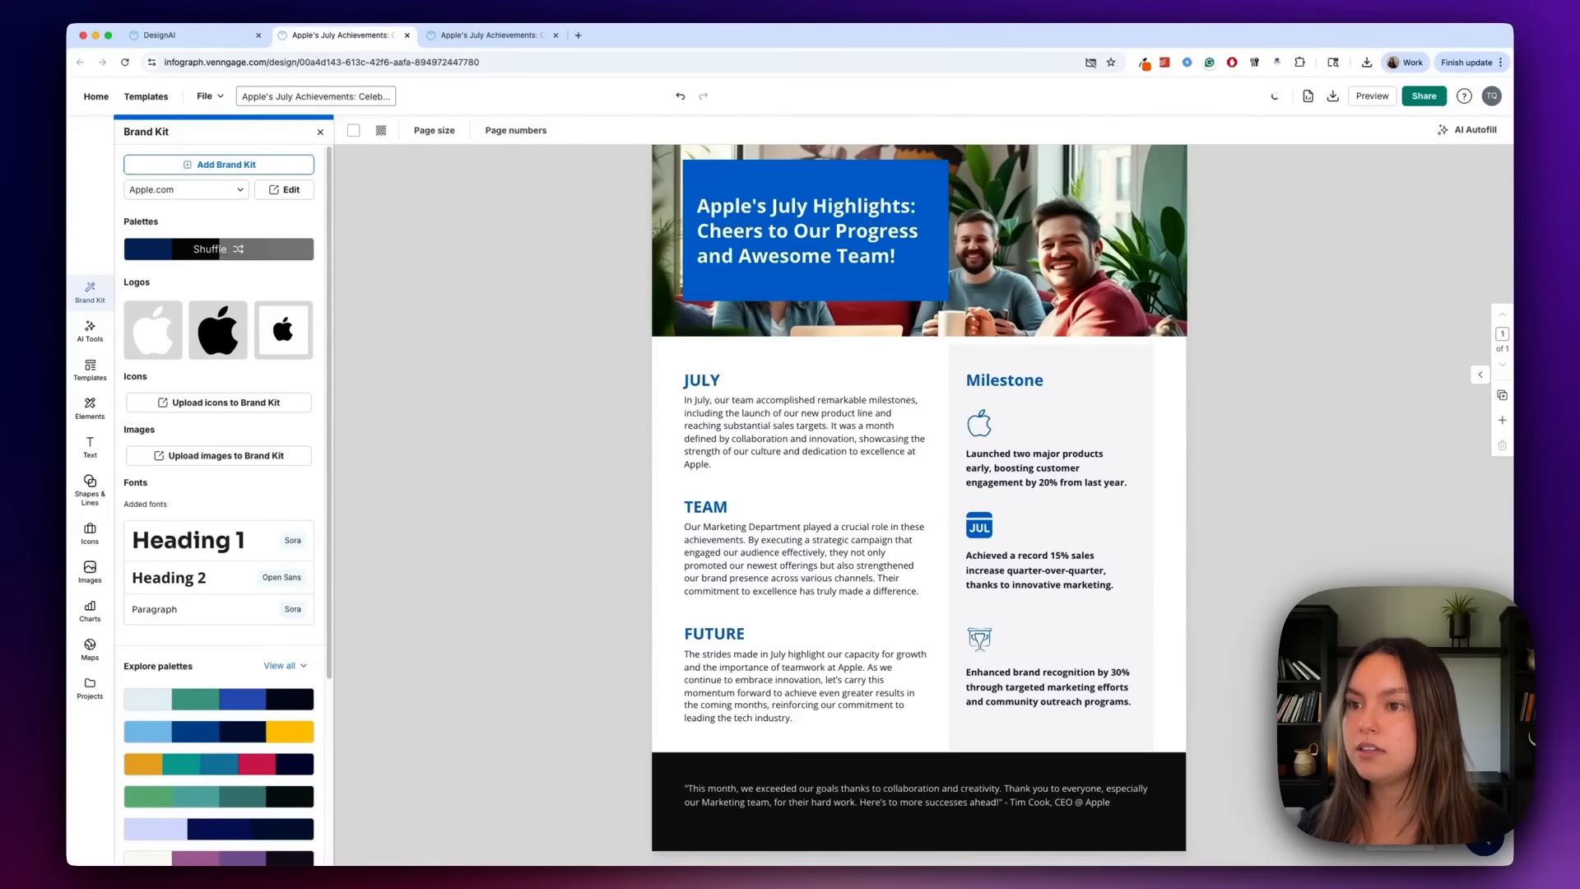
pyautogui.click(216, 250)
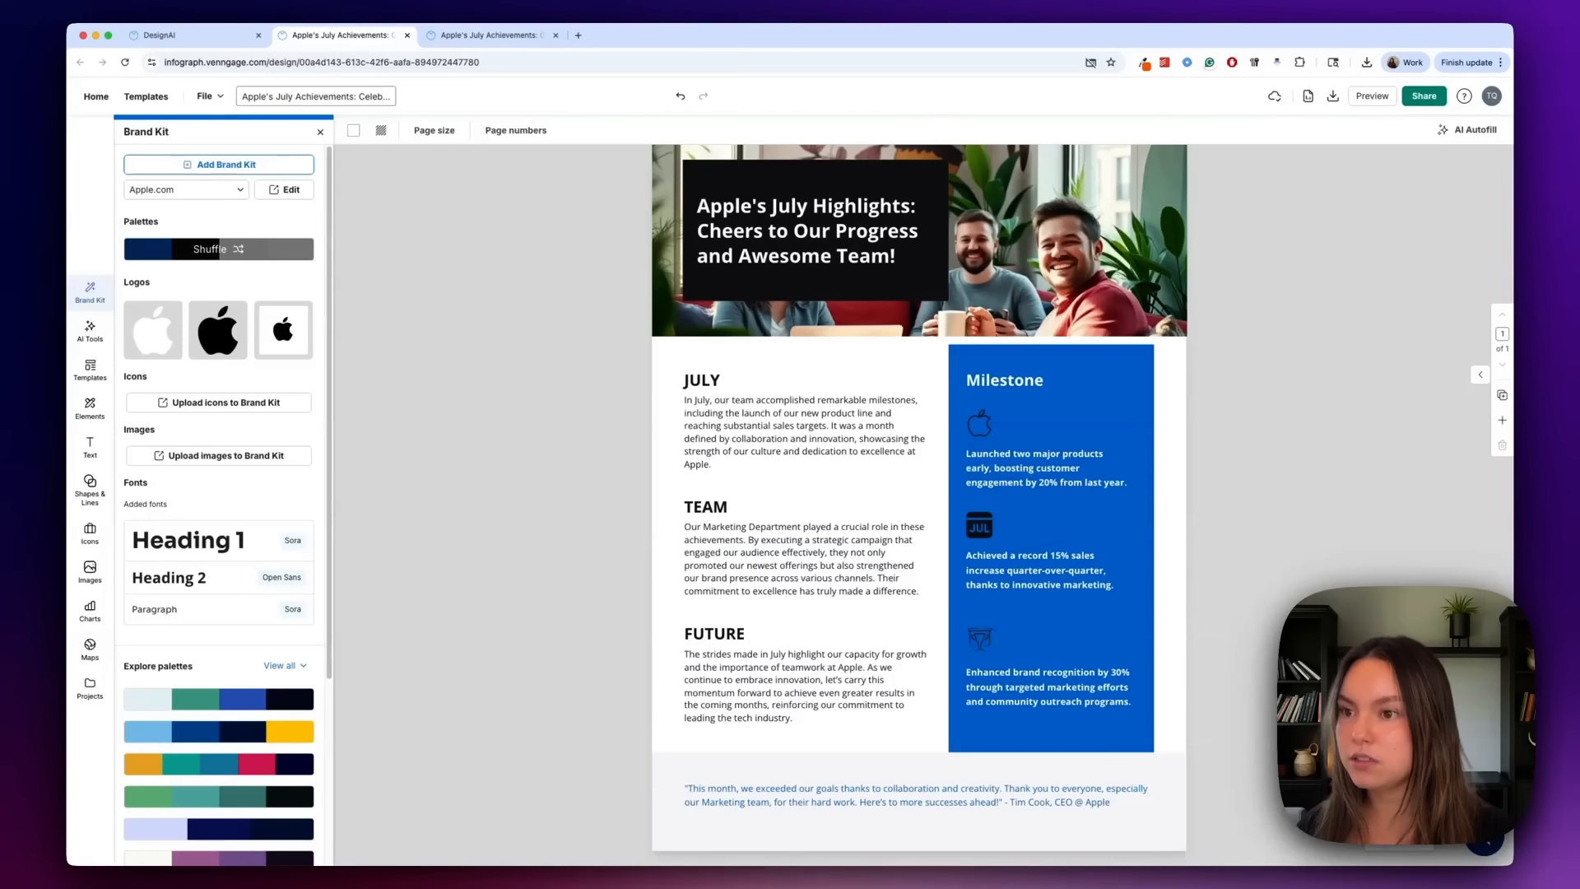
pyautogui.click(215, 248)
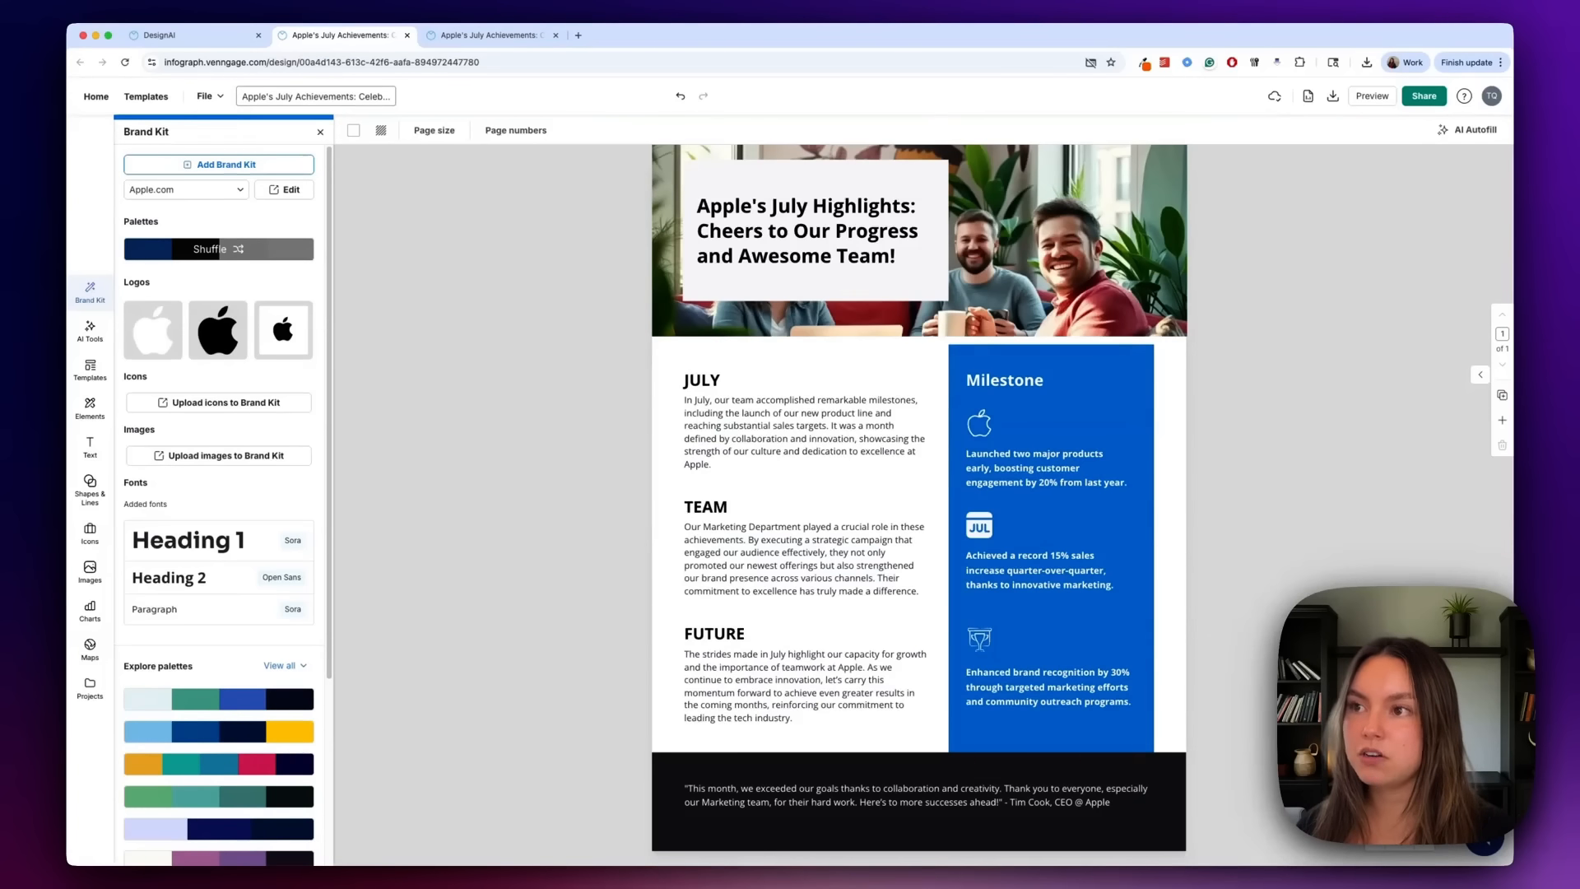
pyautogui.click(215, 248)
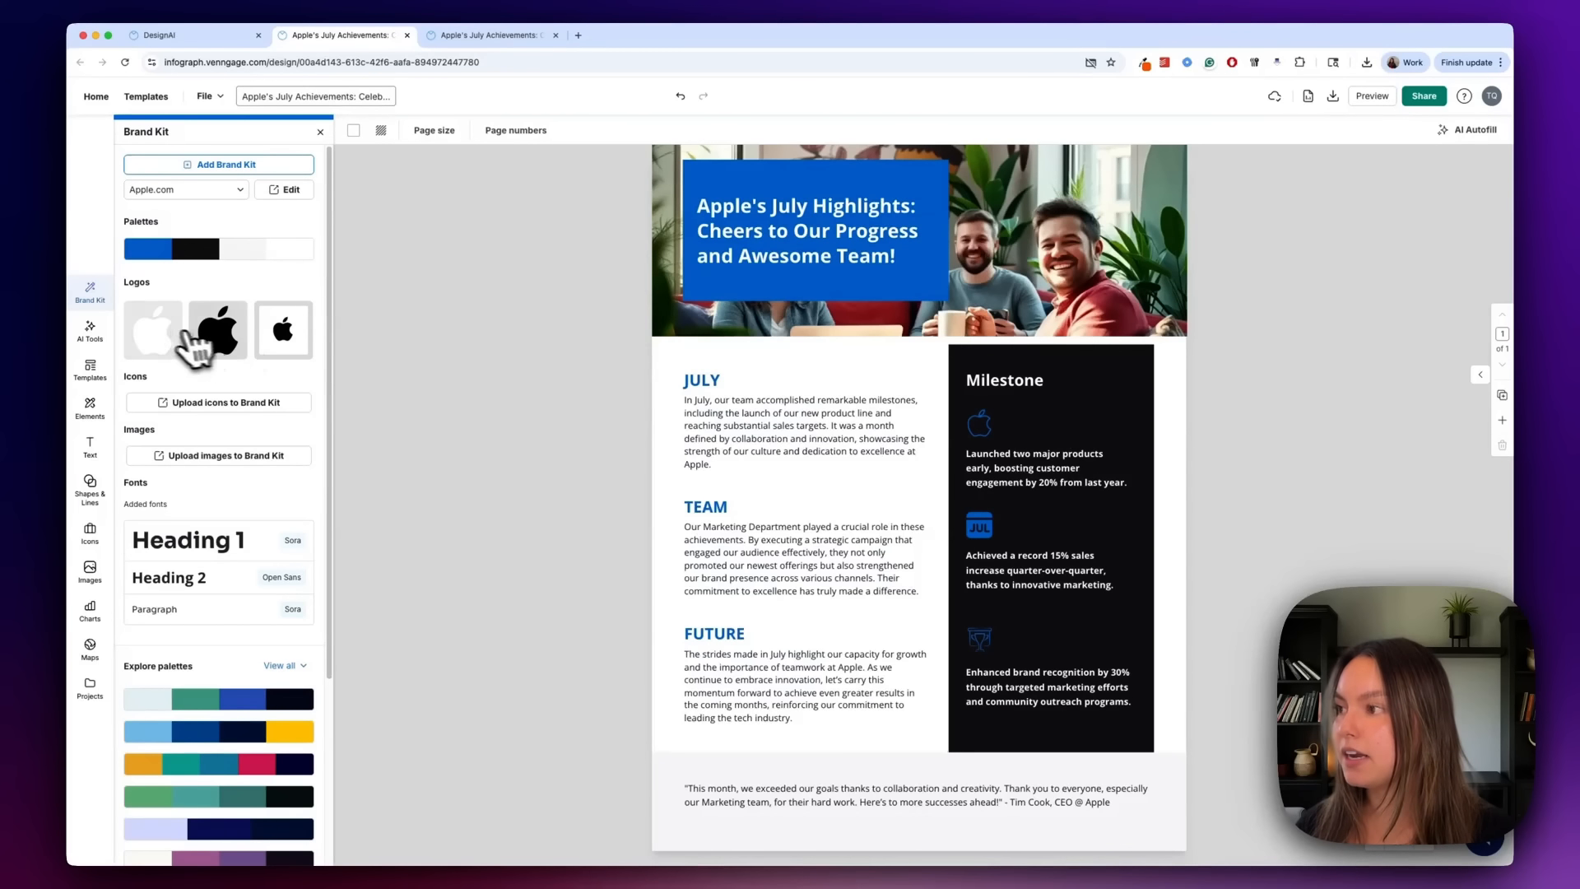
# Replace the outlined apple icon in the milestone panel with the white Apple brand logo, scaled down to icon size.
pyautogui.click(153, 331)
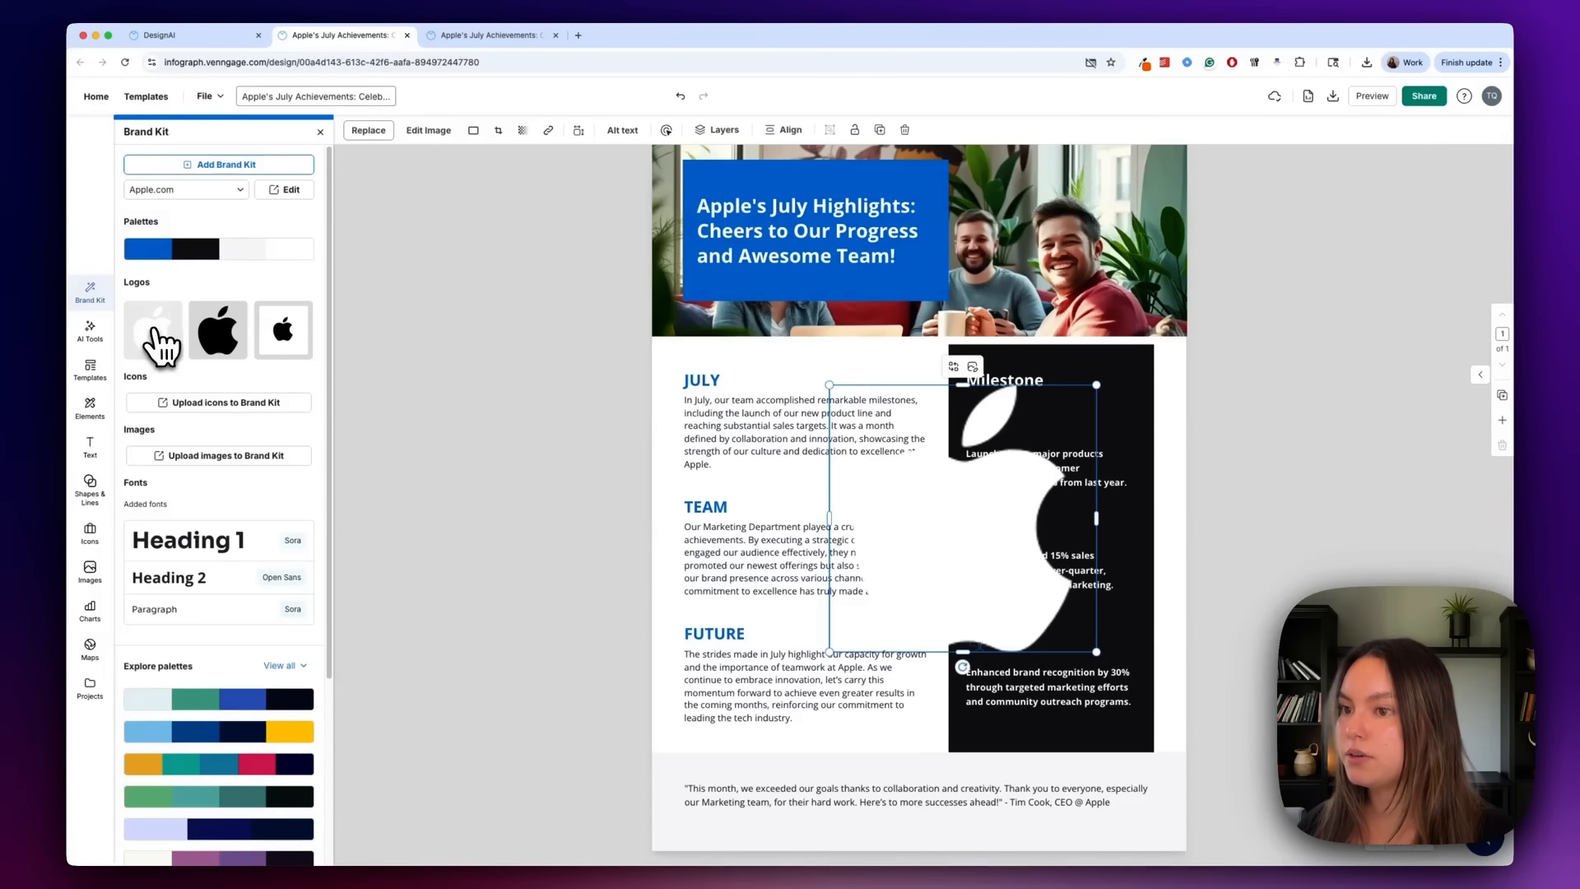
pyautogui.press('Delete')
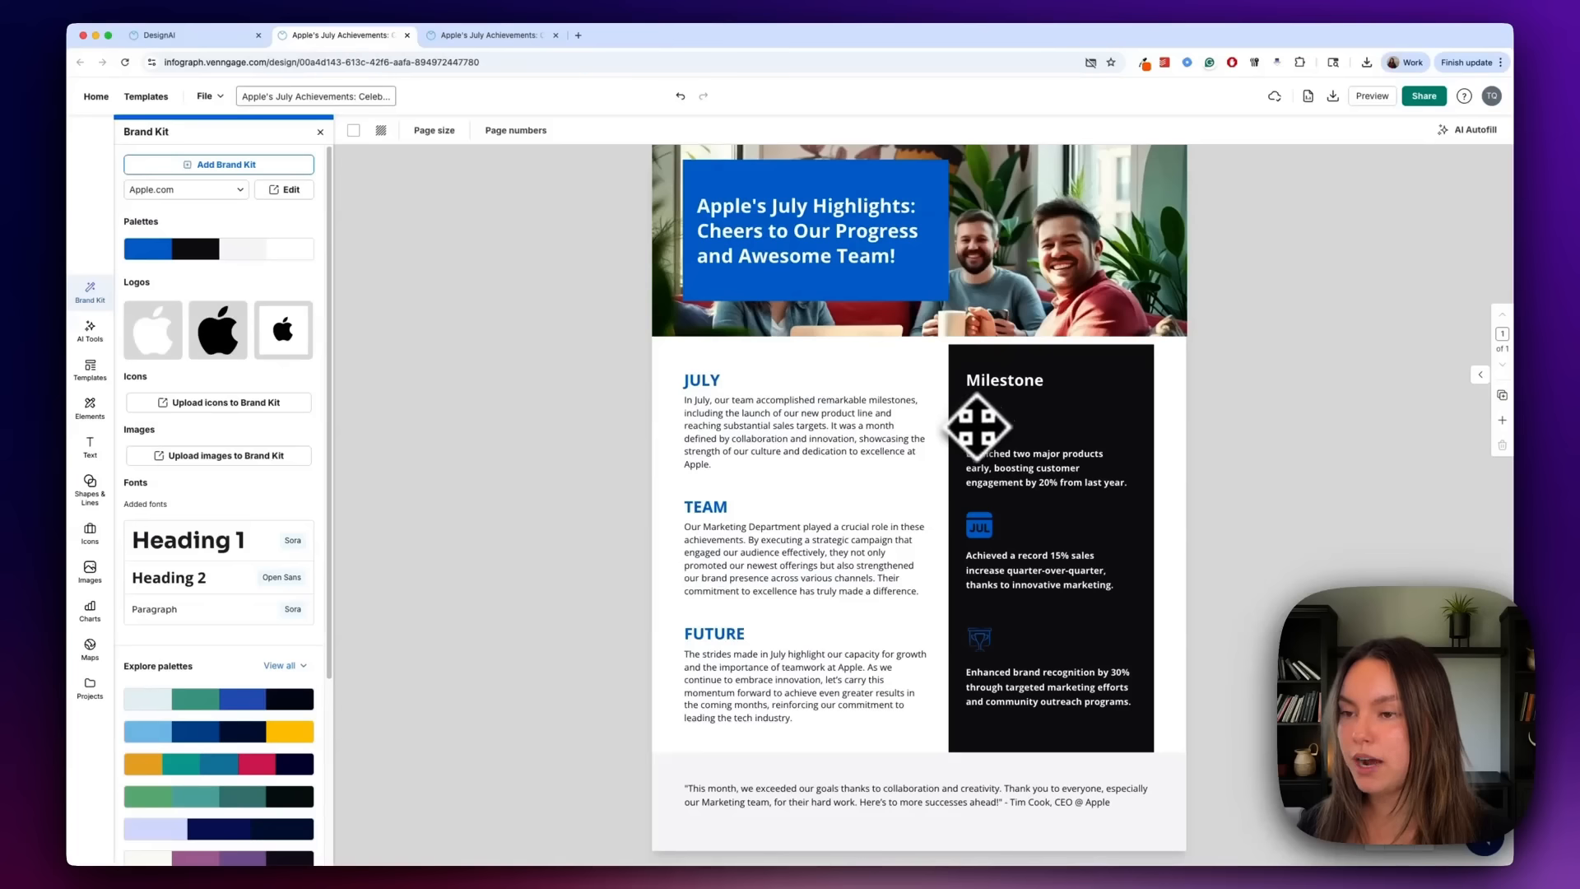
pyautogui.click(979, 424)
pyautogui.press('Delete')
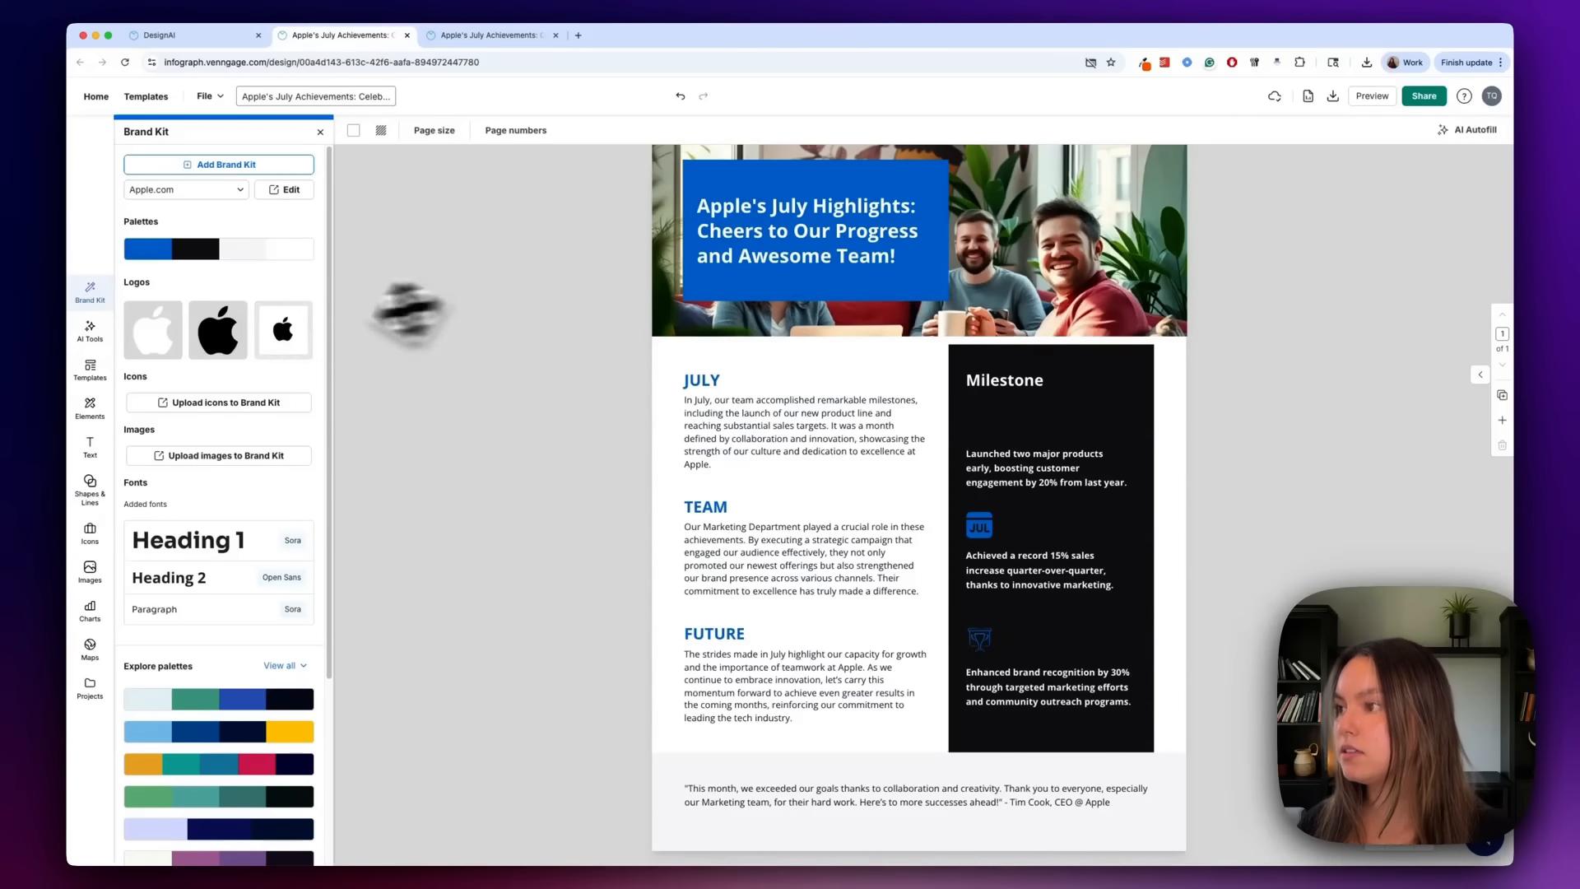
pyautogui.click(169, 341)
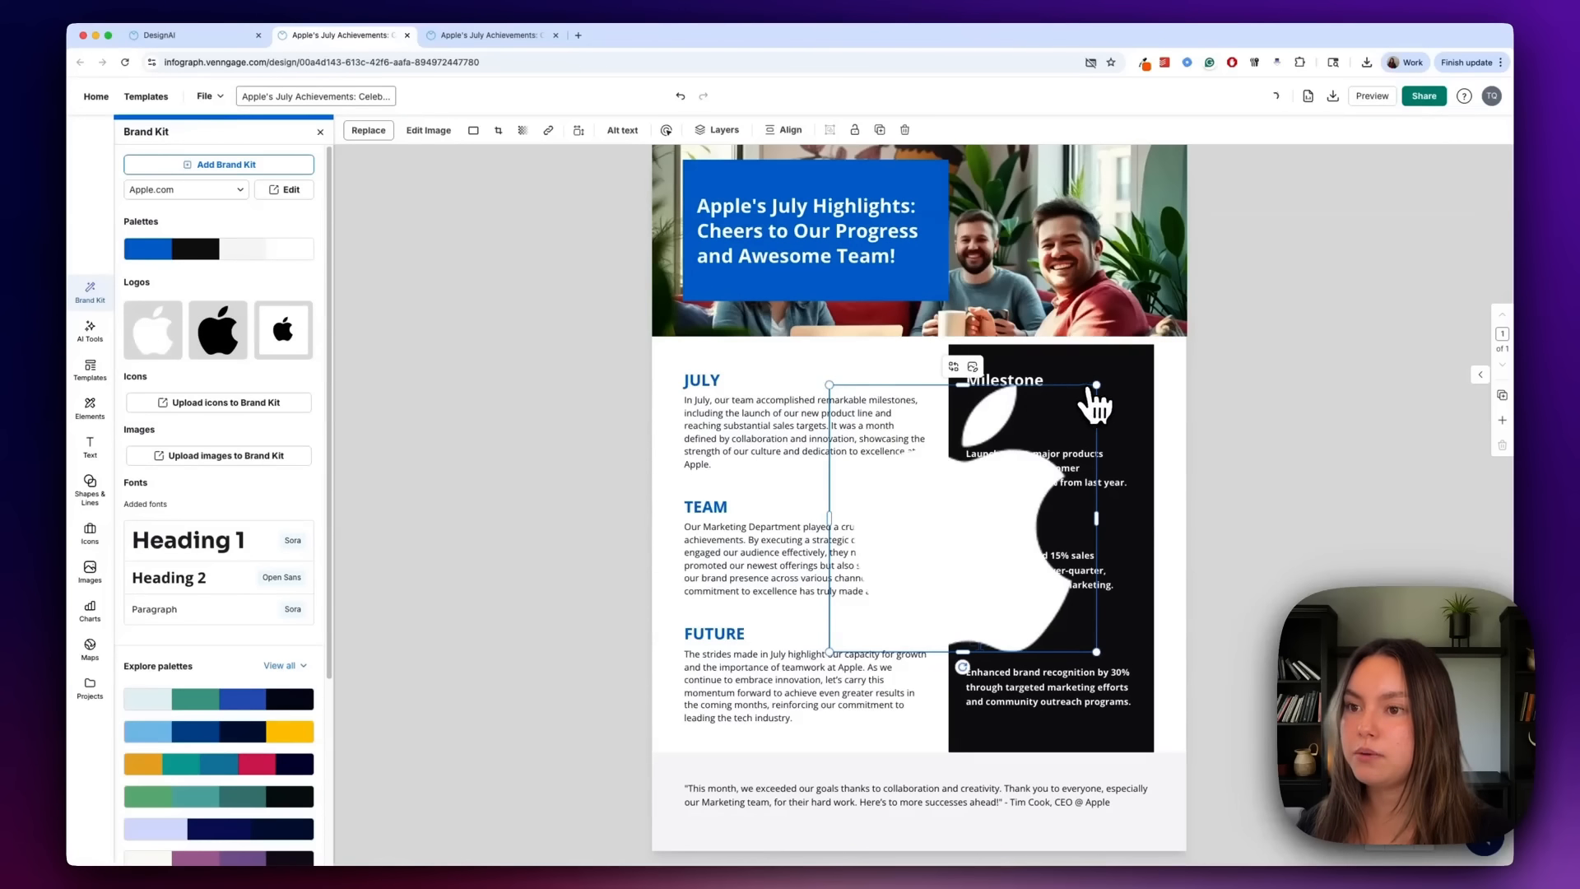
pyautogui.moveTo(913, 568); pyautogui.dragTo(995, 421)
# Change the black panel's heading to "Milestone's at Apple" and fine-tune the position of the white logo beneath it.
pyautogui.doubleClick(1044, 379)
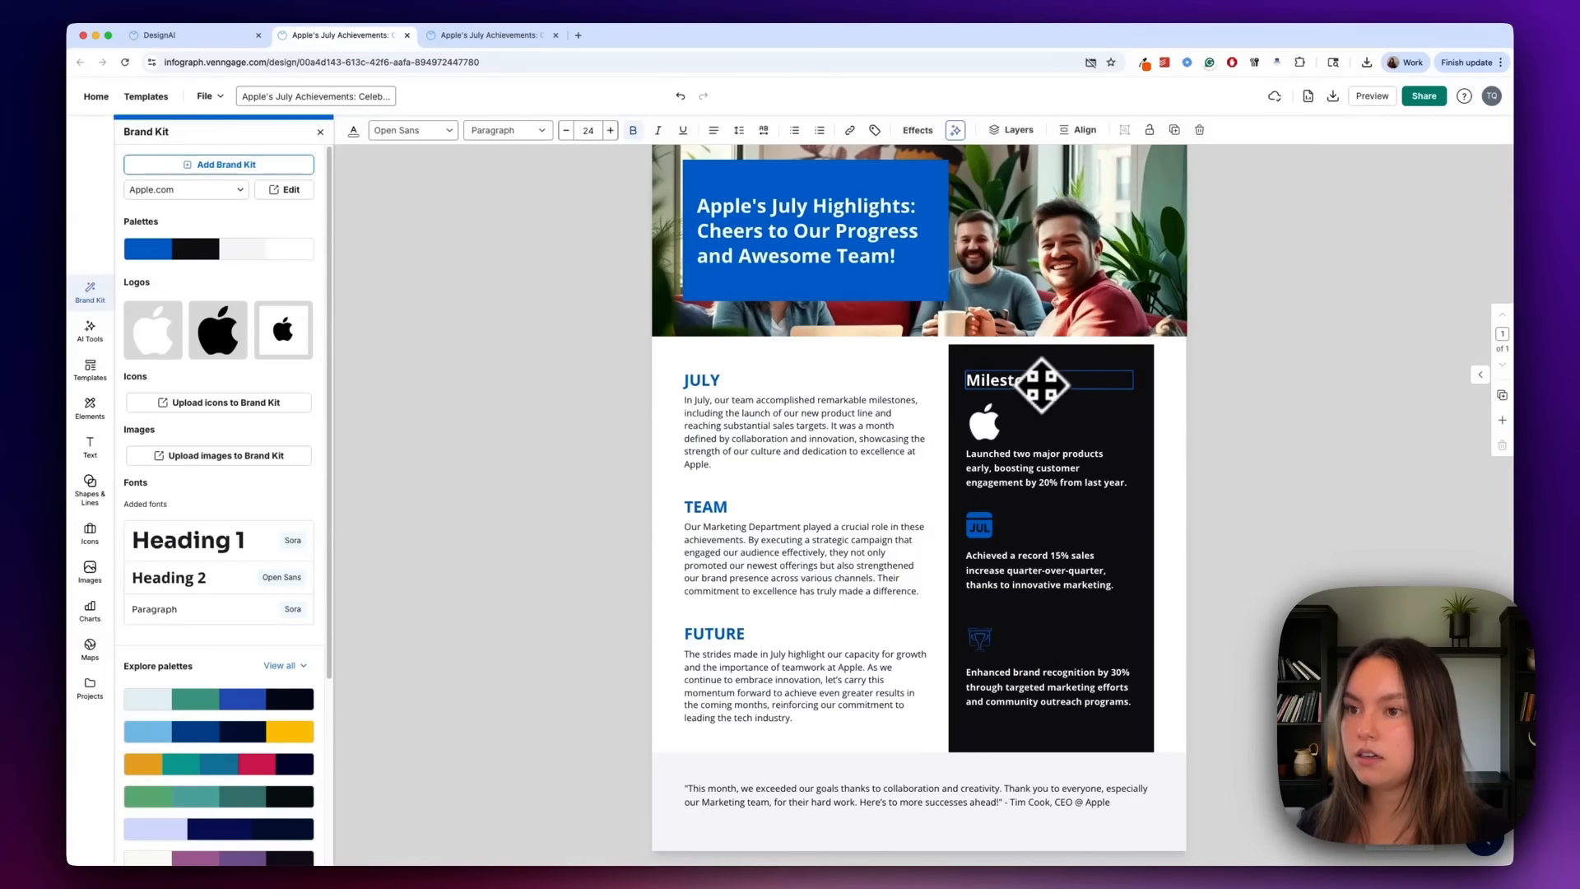
pyautogui.click(1043, 379)
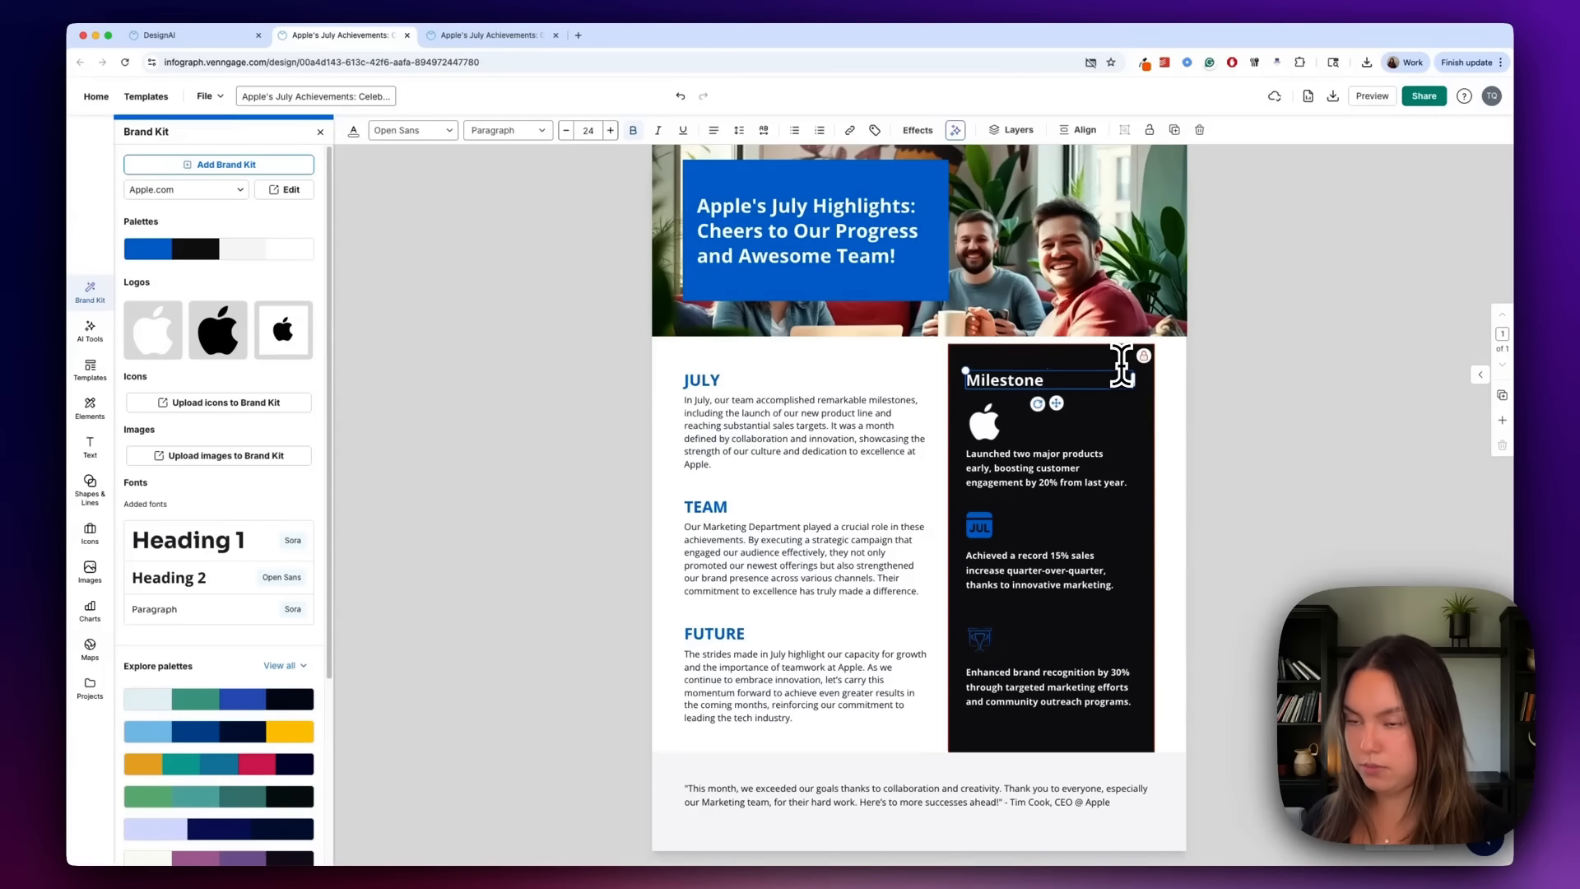
pyautogui.write("'s at Apple")
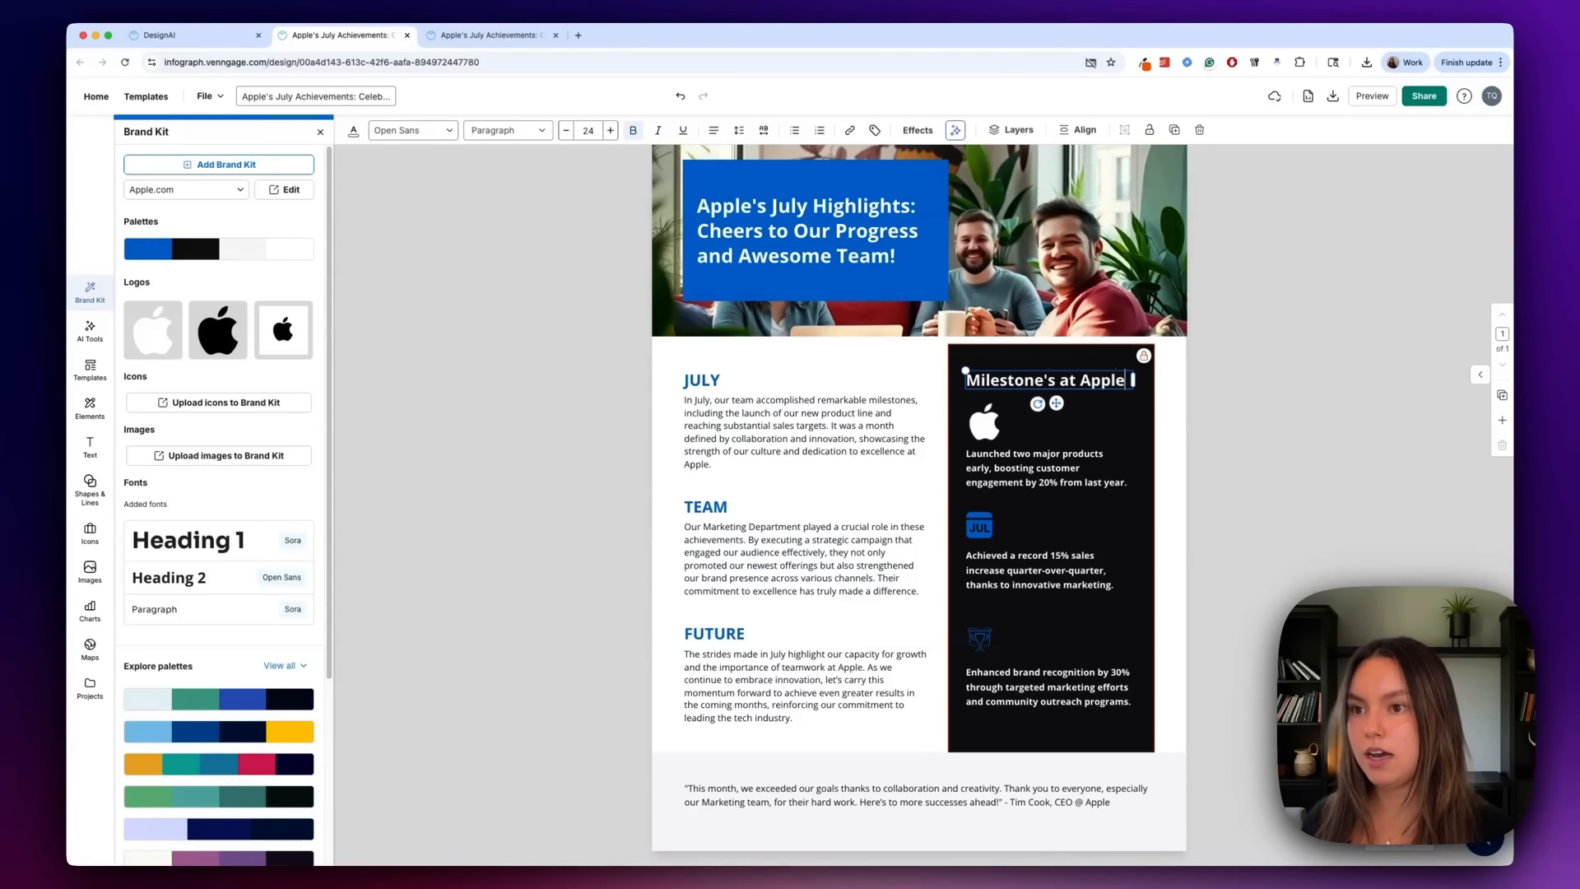
pyautogui.click(1252, 395)
pyautogui.click(981, 429)
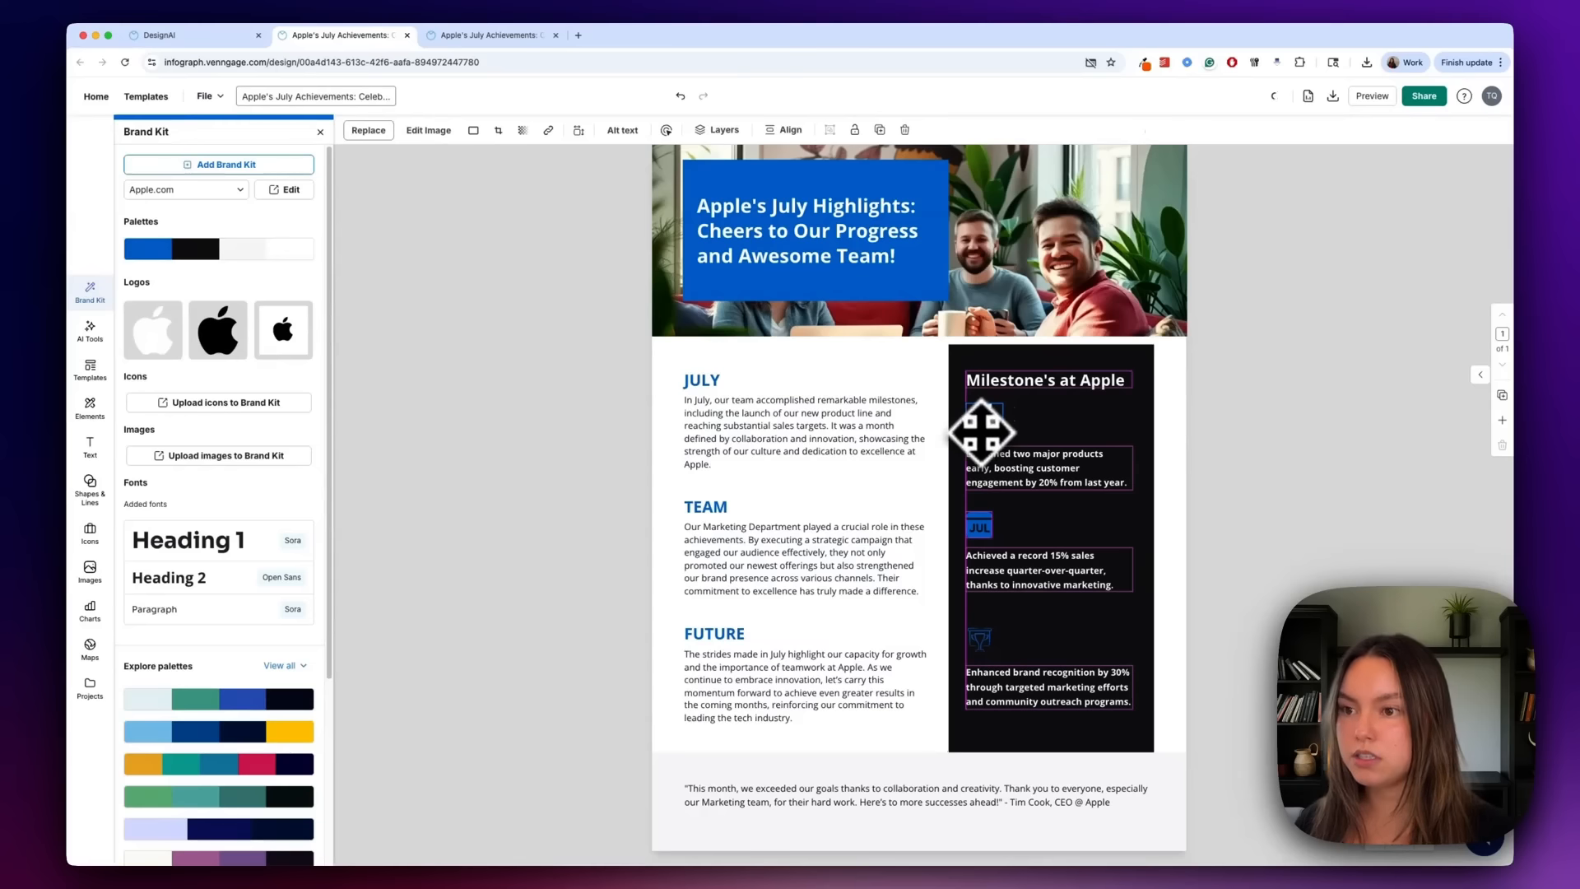
pyautogui.click(1347, 412)
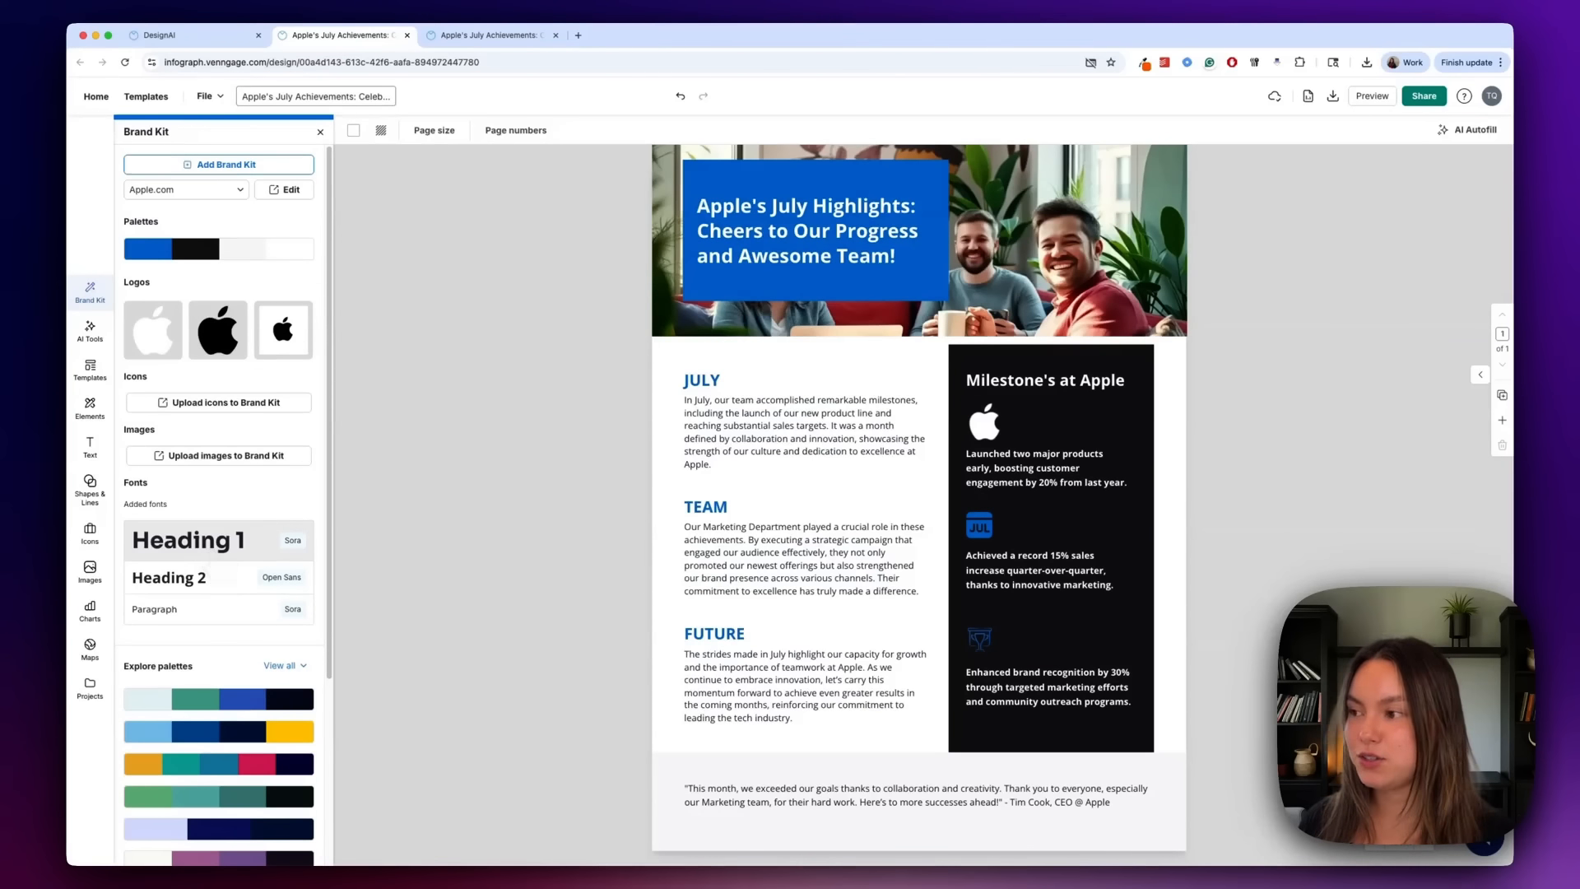
# Apply the brand kit's Heading 1 font, Sora, to the newsletter title.
pyautogui.click(190, 540)
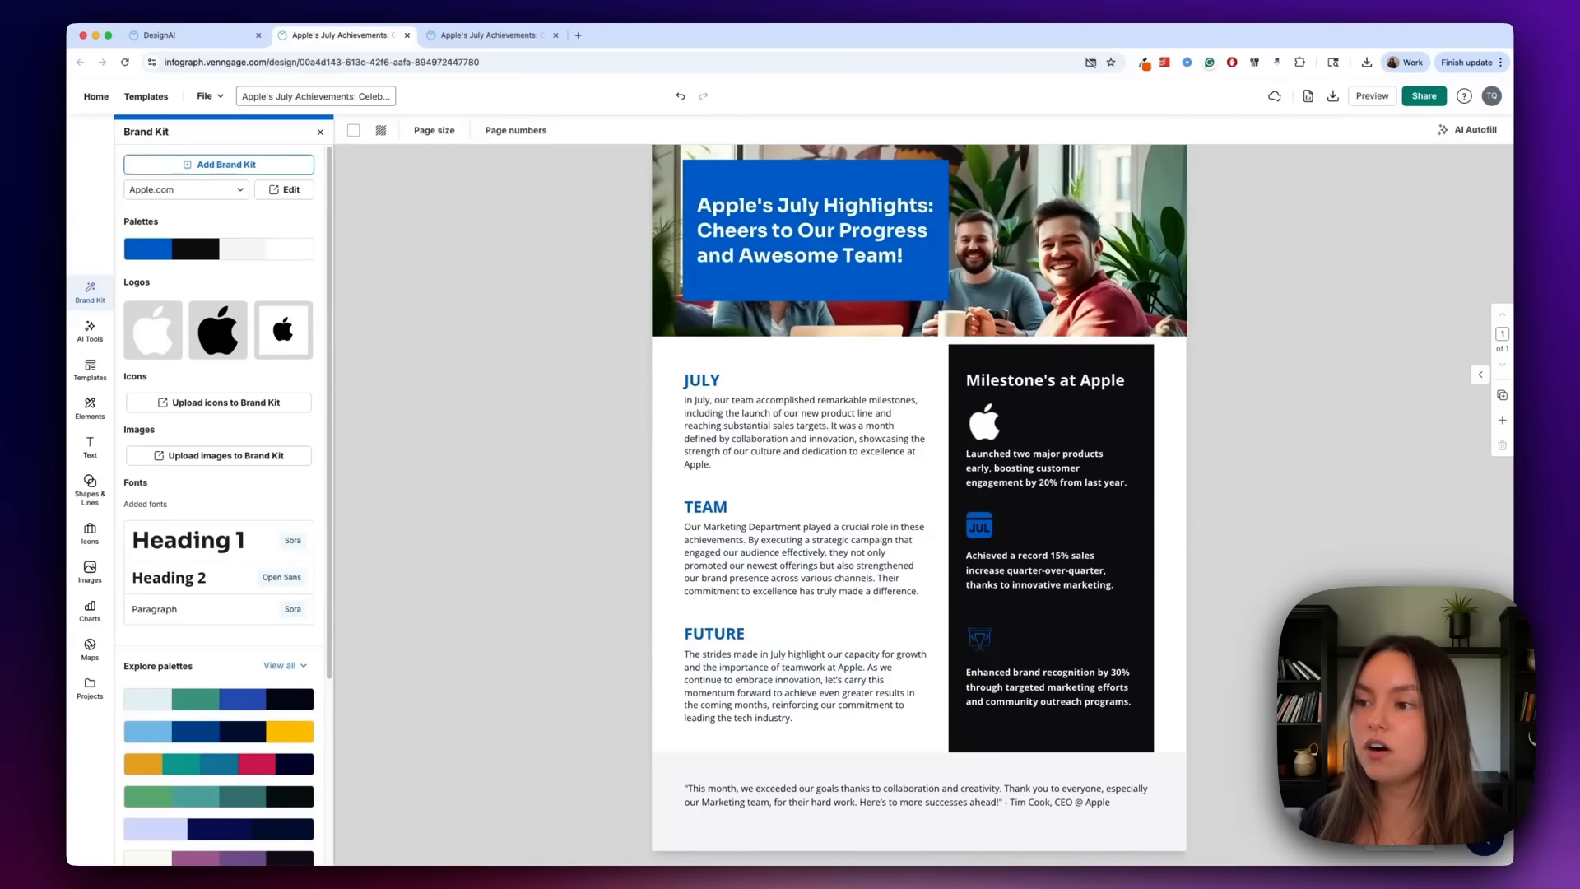
# View the AI text improvement options for the paragraph below the JULY heading, then close them.
pyautogui.click(758, 426)
pyautogui.click(956, 130)
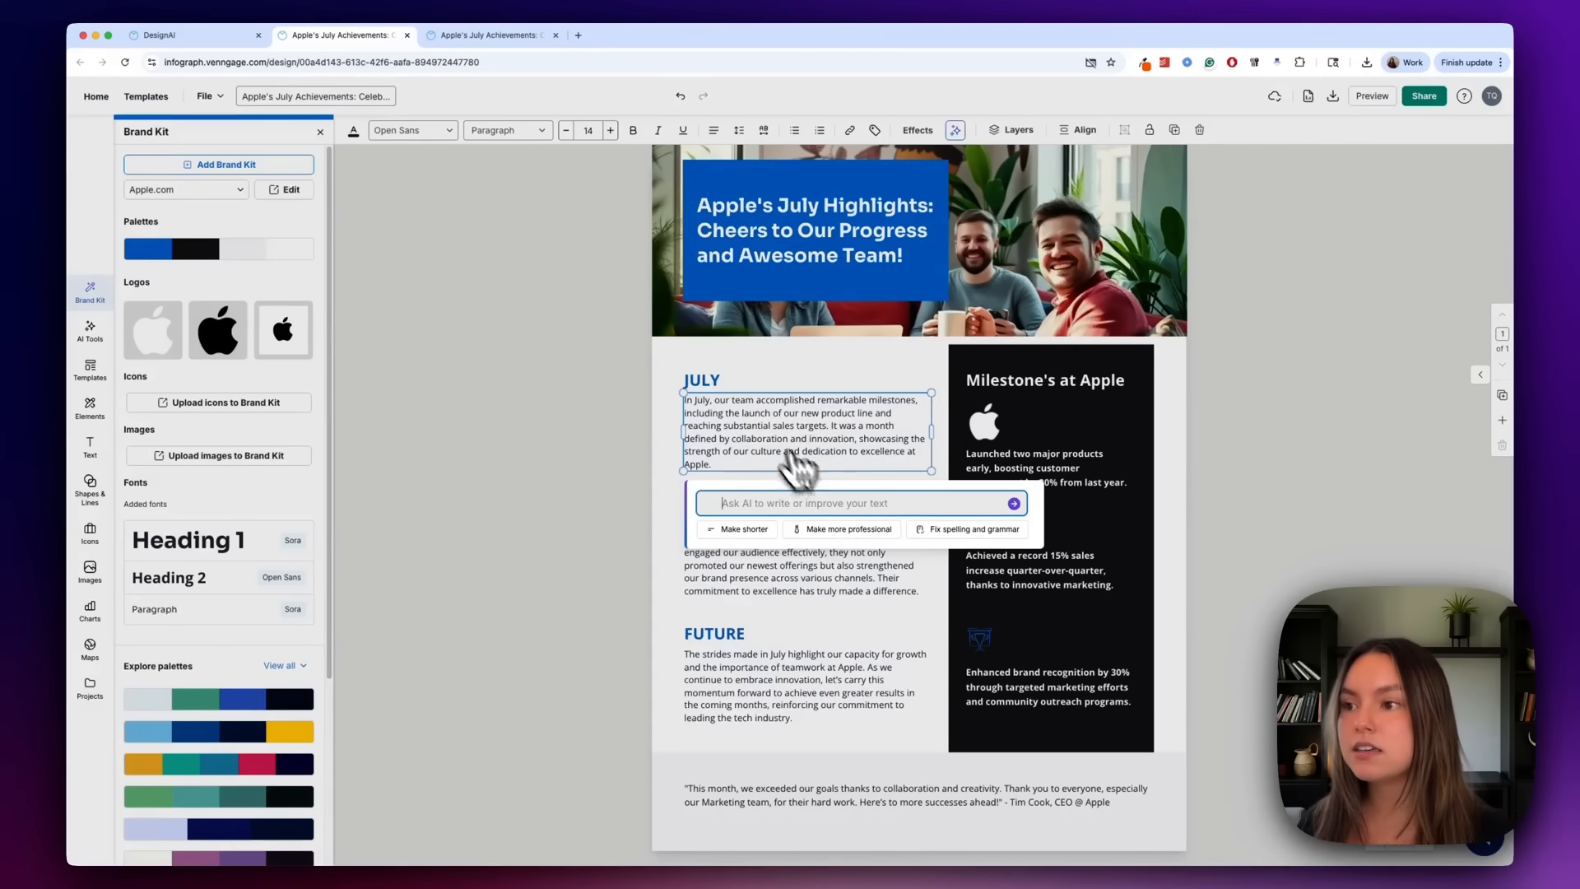
pyautogui.click(760, 421)
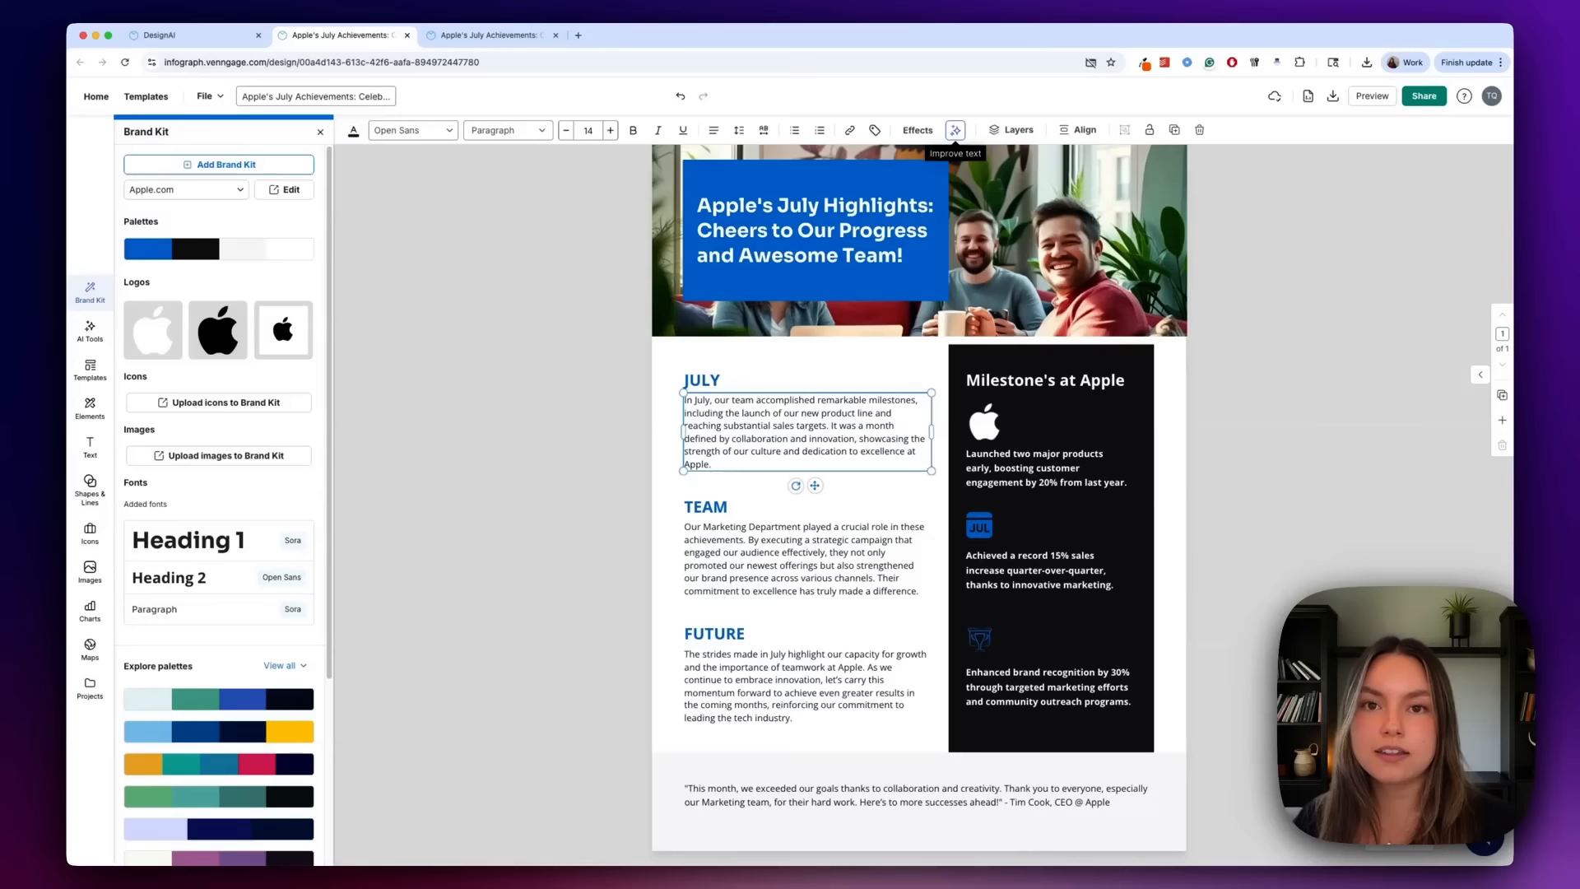
pyautogui.click(585, 388)
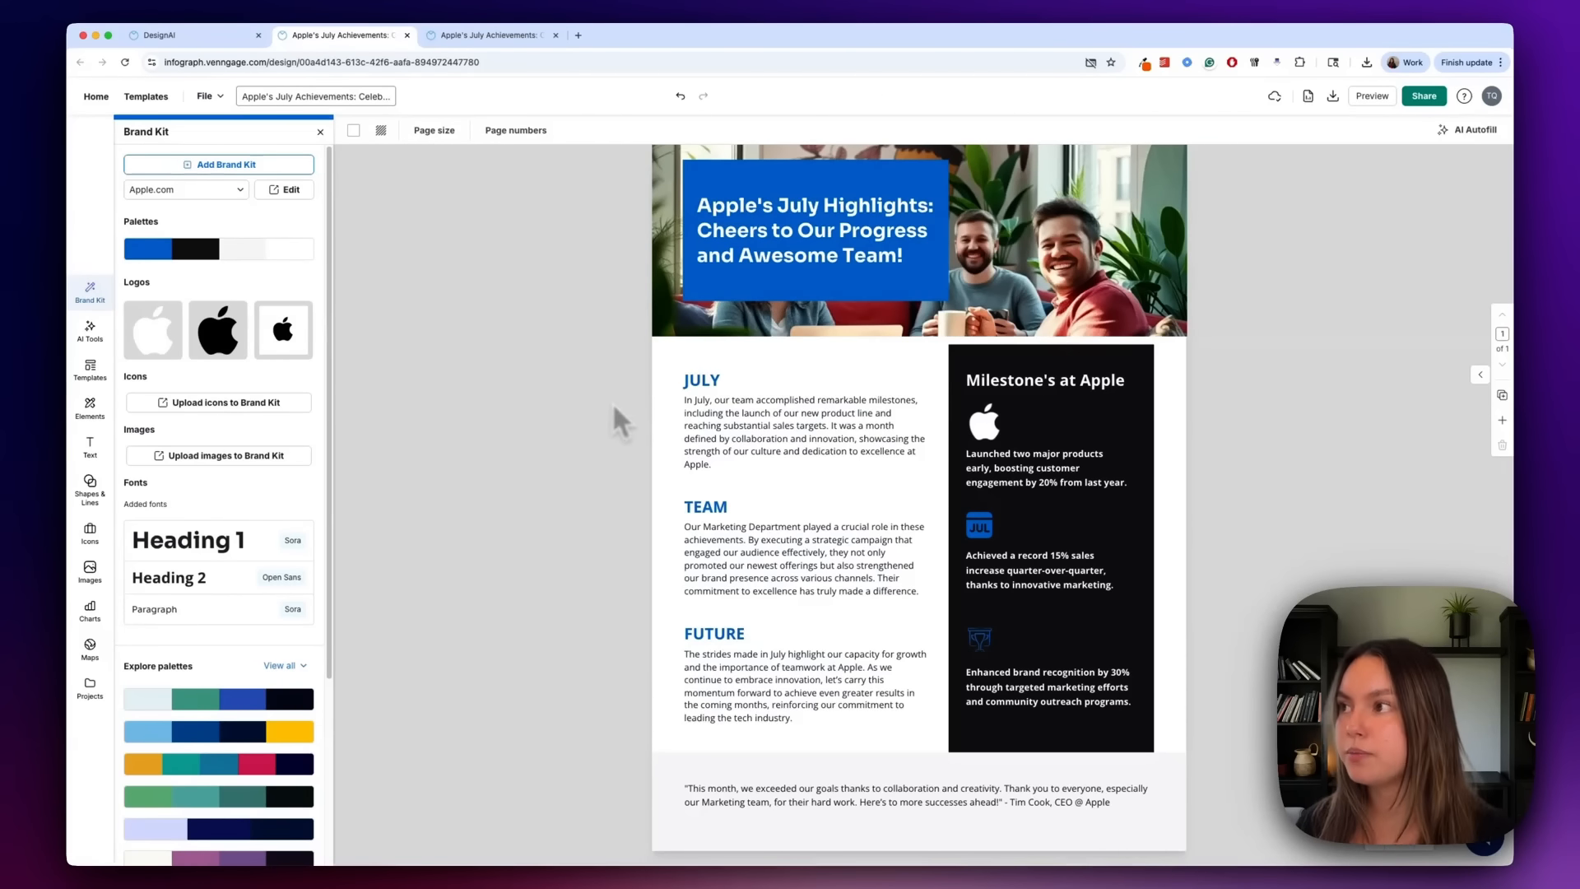
# Run the accessibility check on the newsletter and review its Text Size and Alternative Text sections.
pyautogui.click(220, 97)
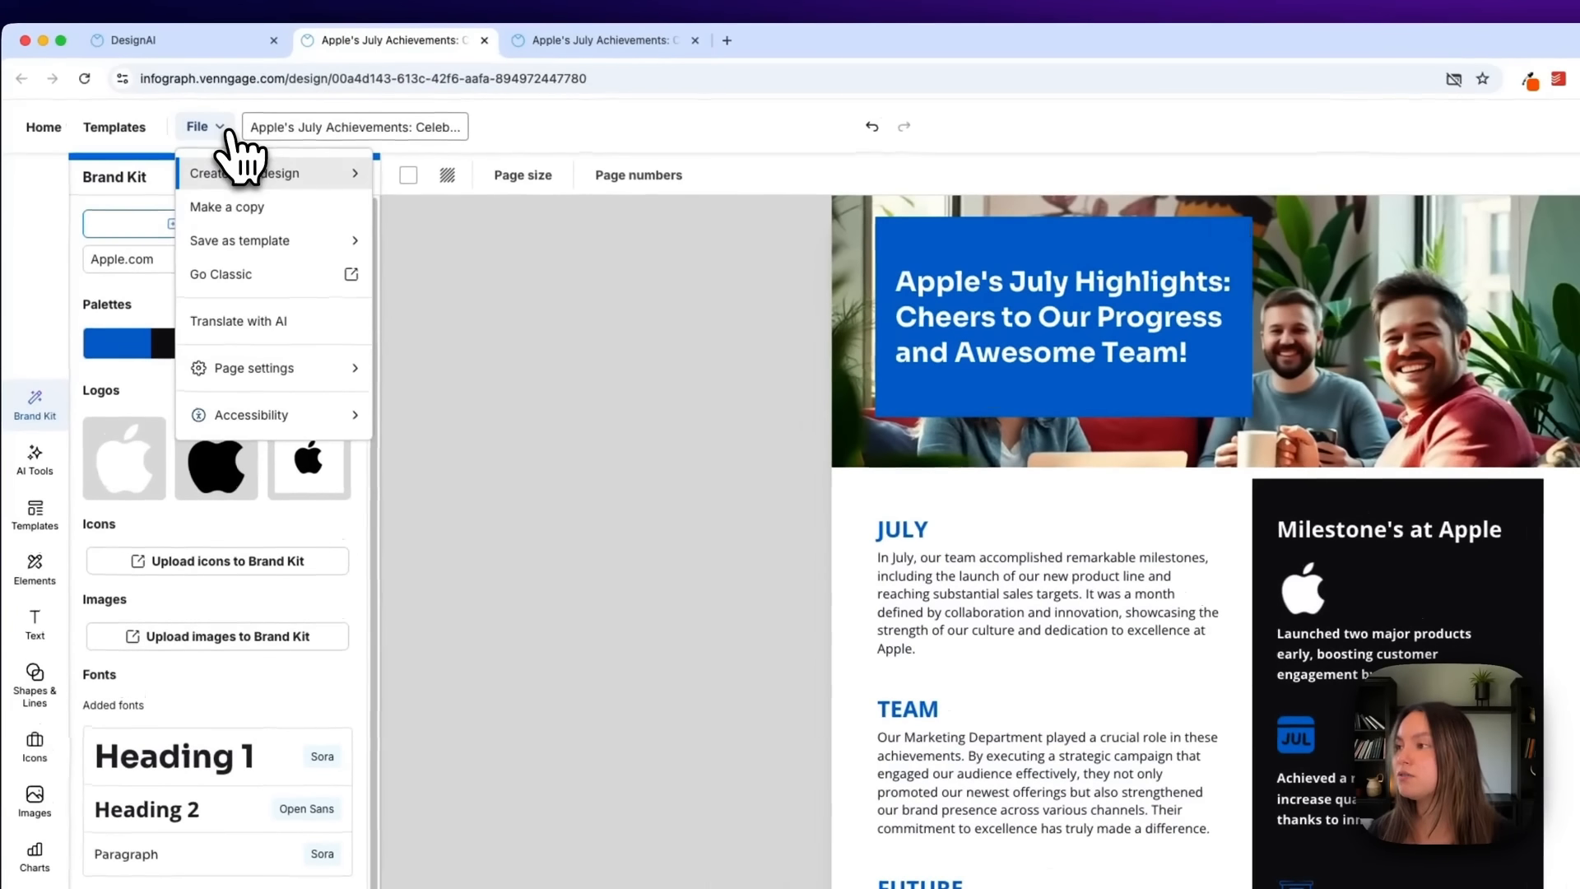
pyautogui.moveTo(269, 413)
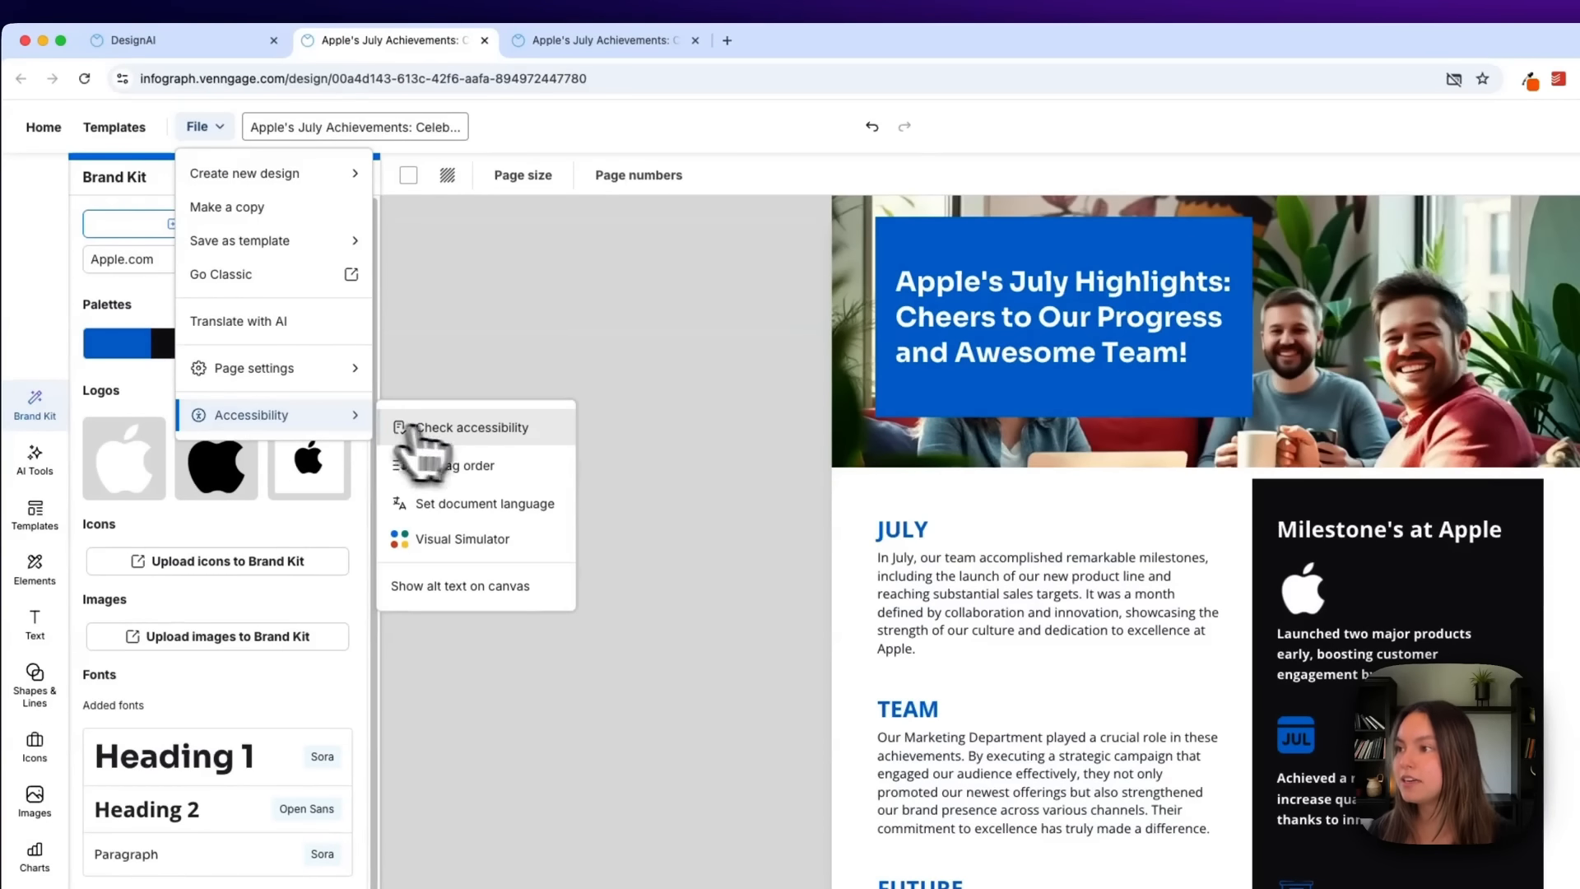
pyautogui.click(460, 428)
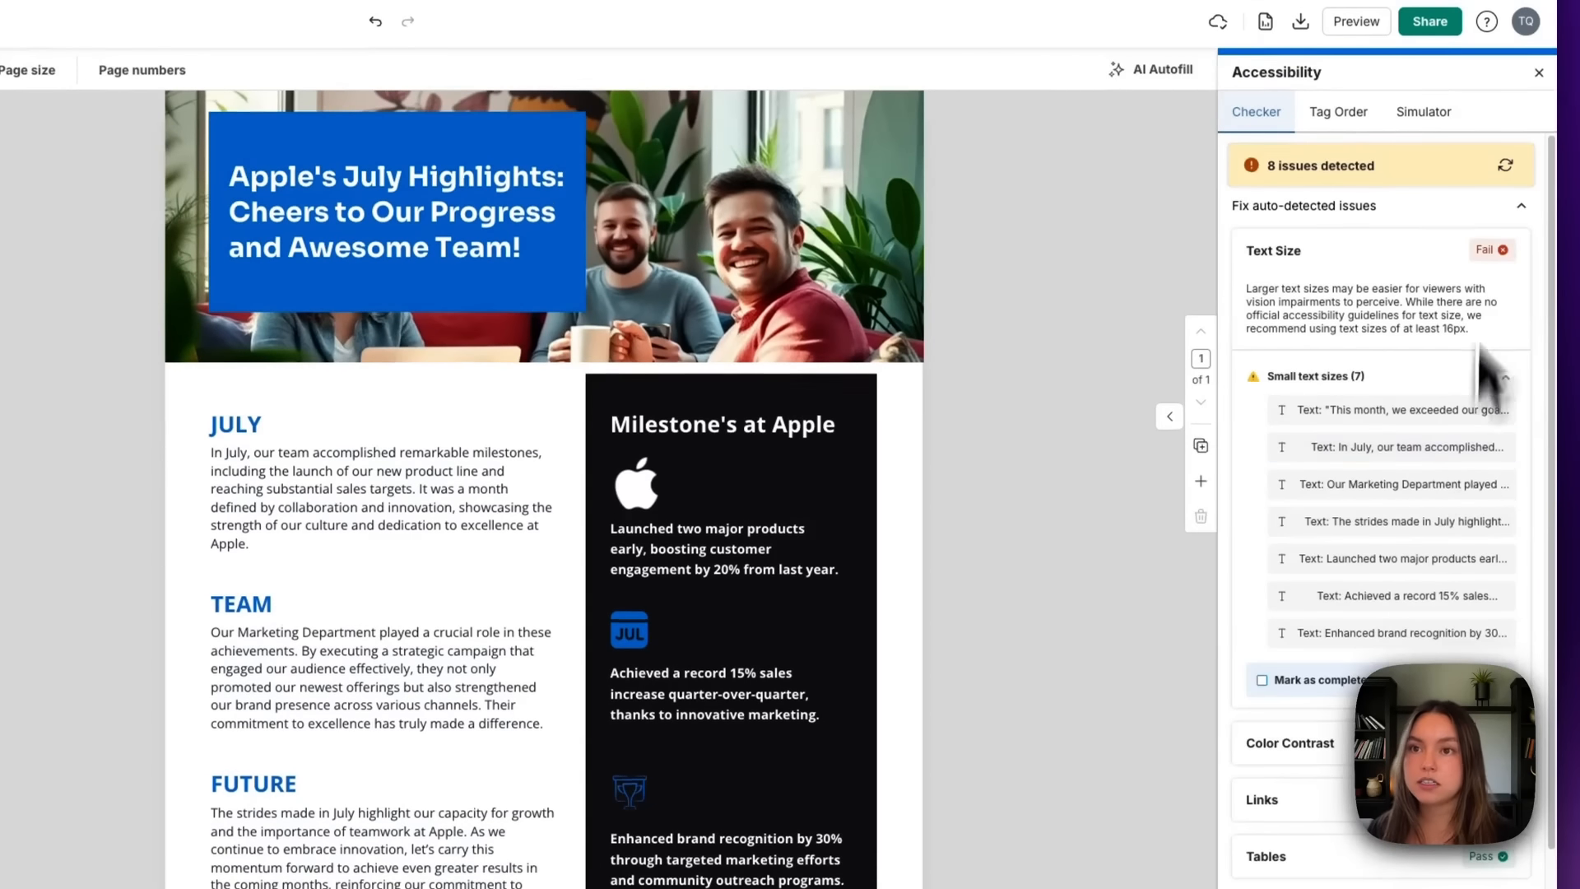
pyautogui.scroll(-5, 1375, 416)
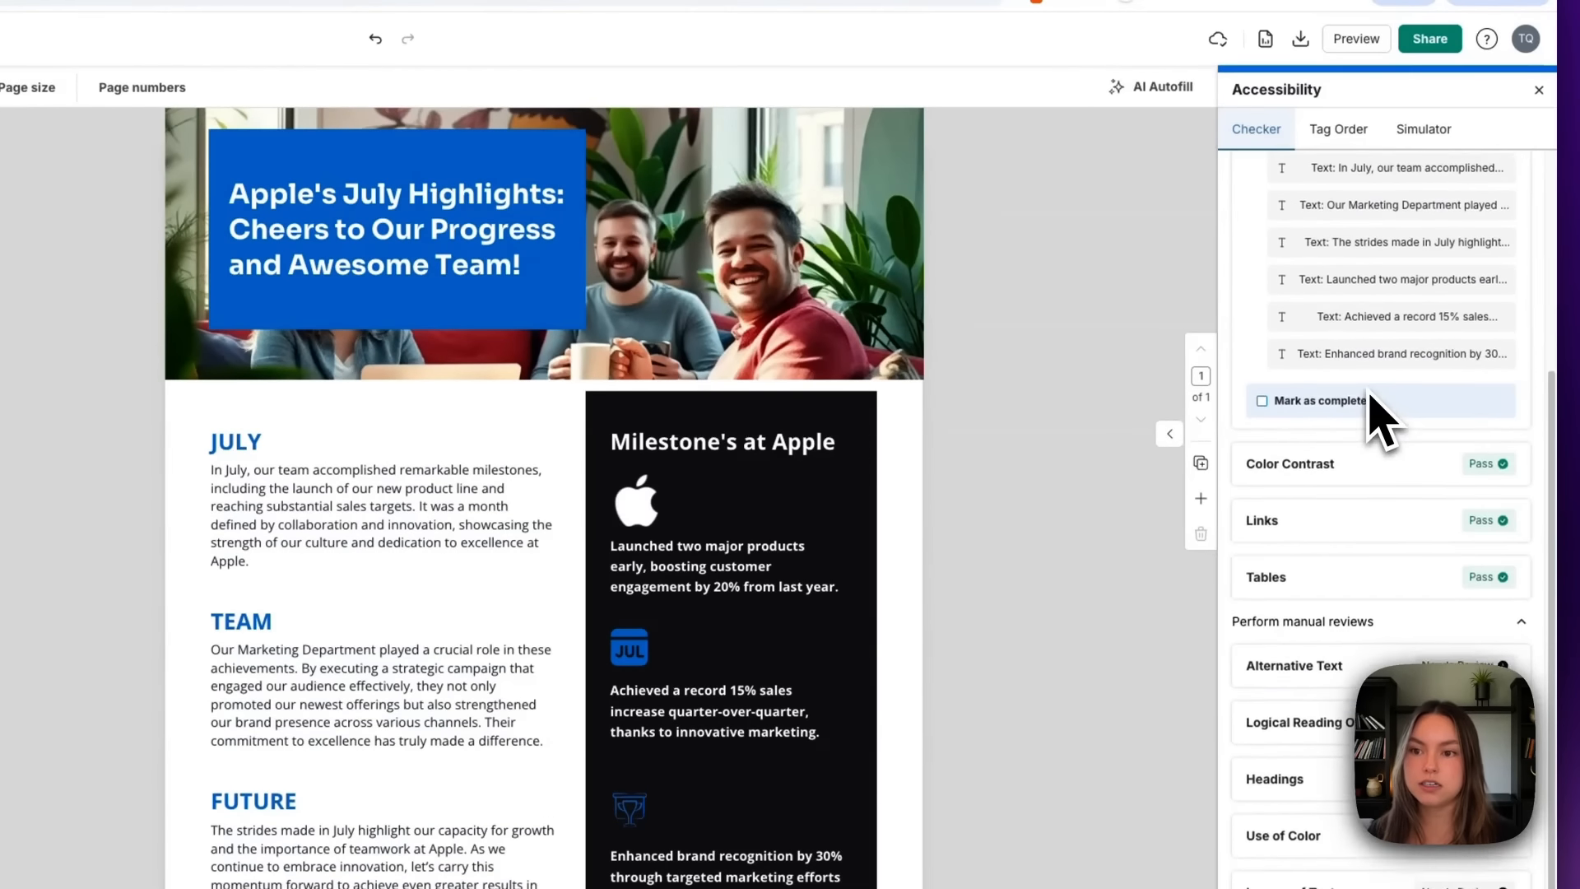
pyautogui.click(1315, 613)
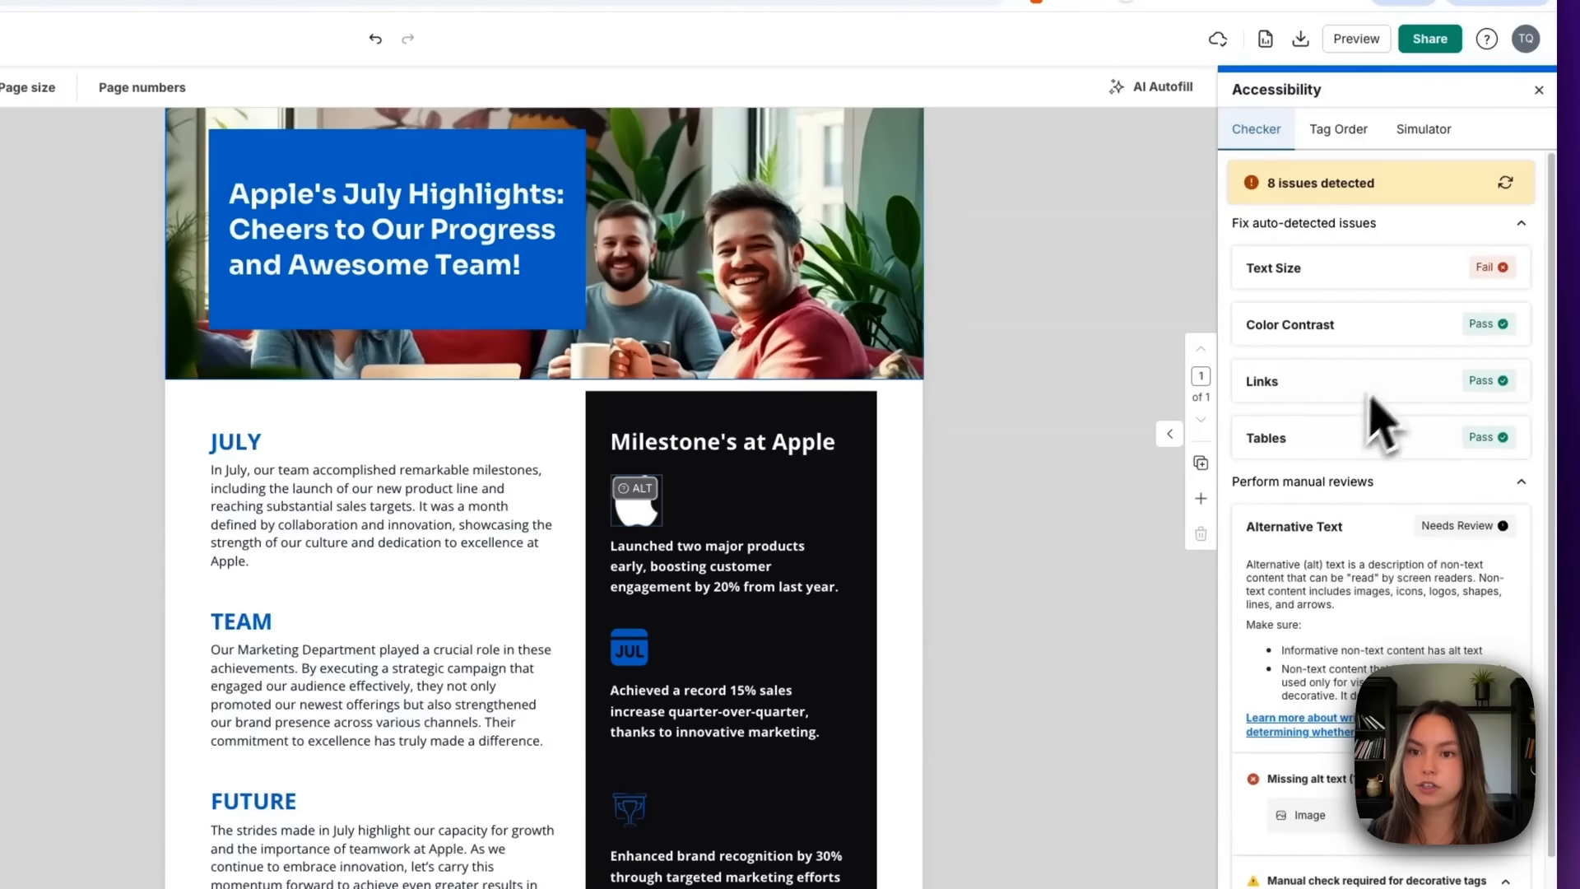
# Examine the manual review sections of the accessibility check, including the Logical Reading Order guidance.
pyautogui.scroll(-5, 1391, 625)
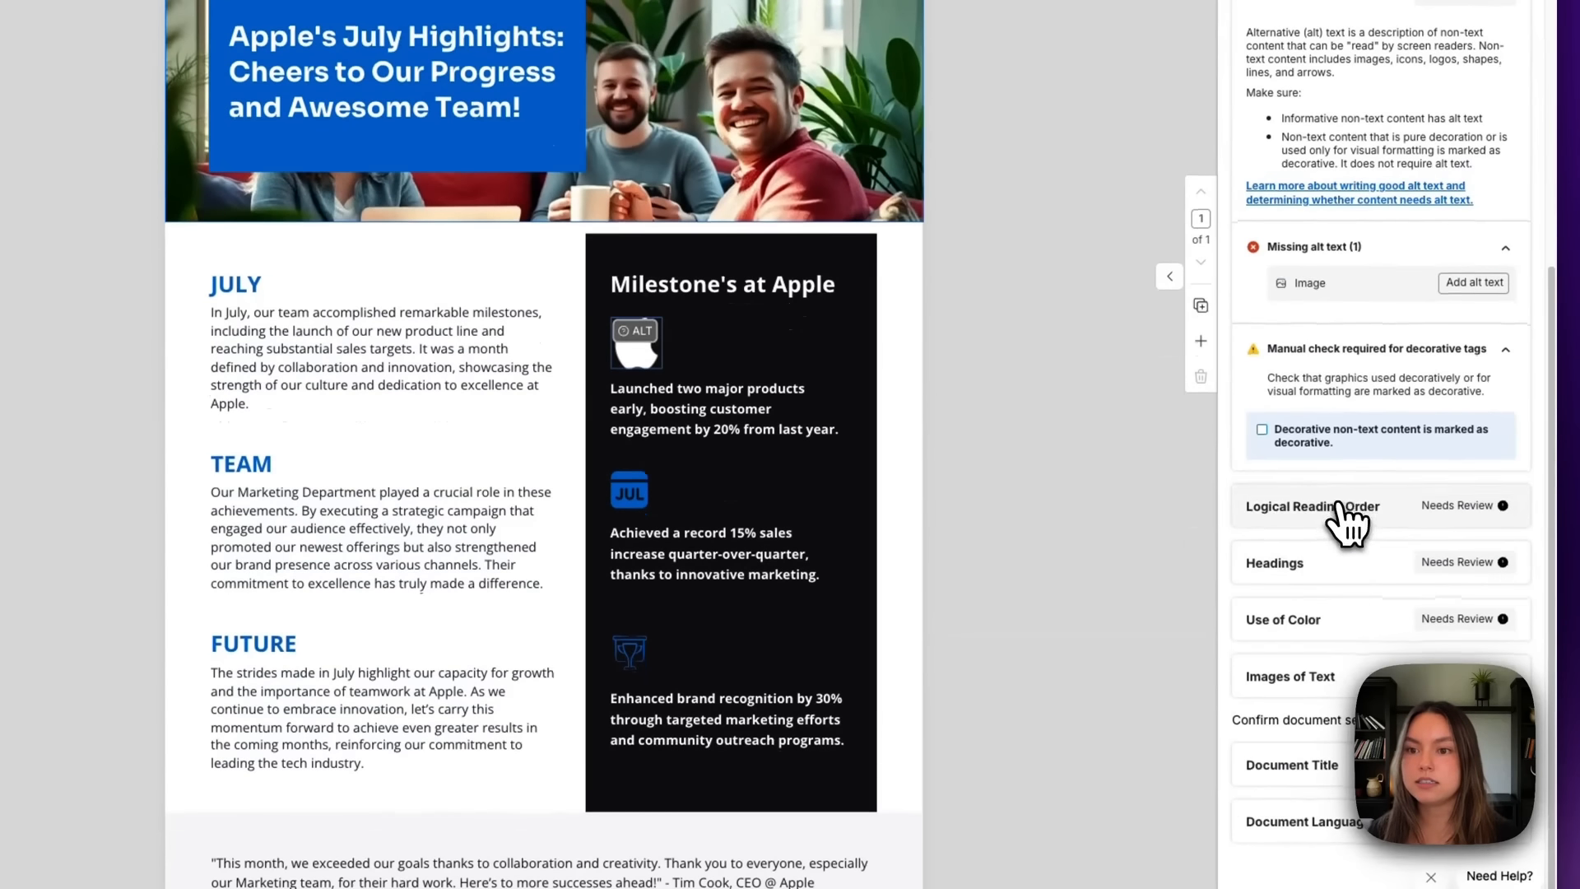
pyautogui.click(1350, 508)
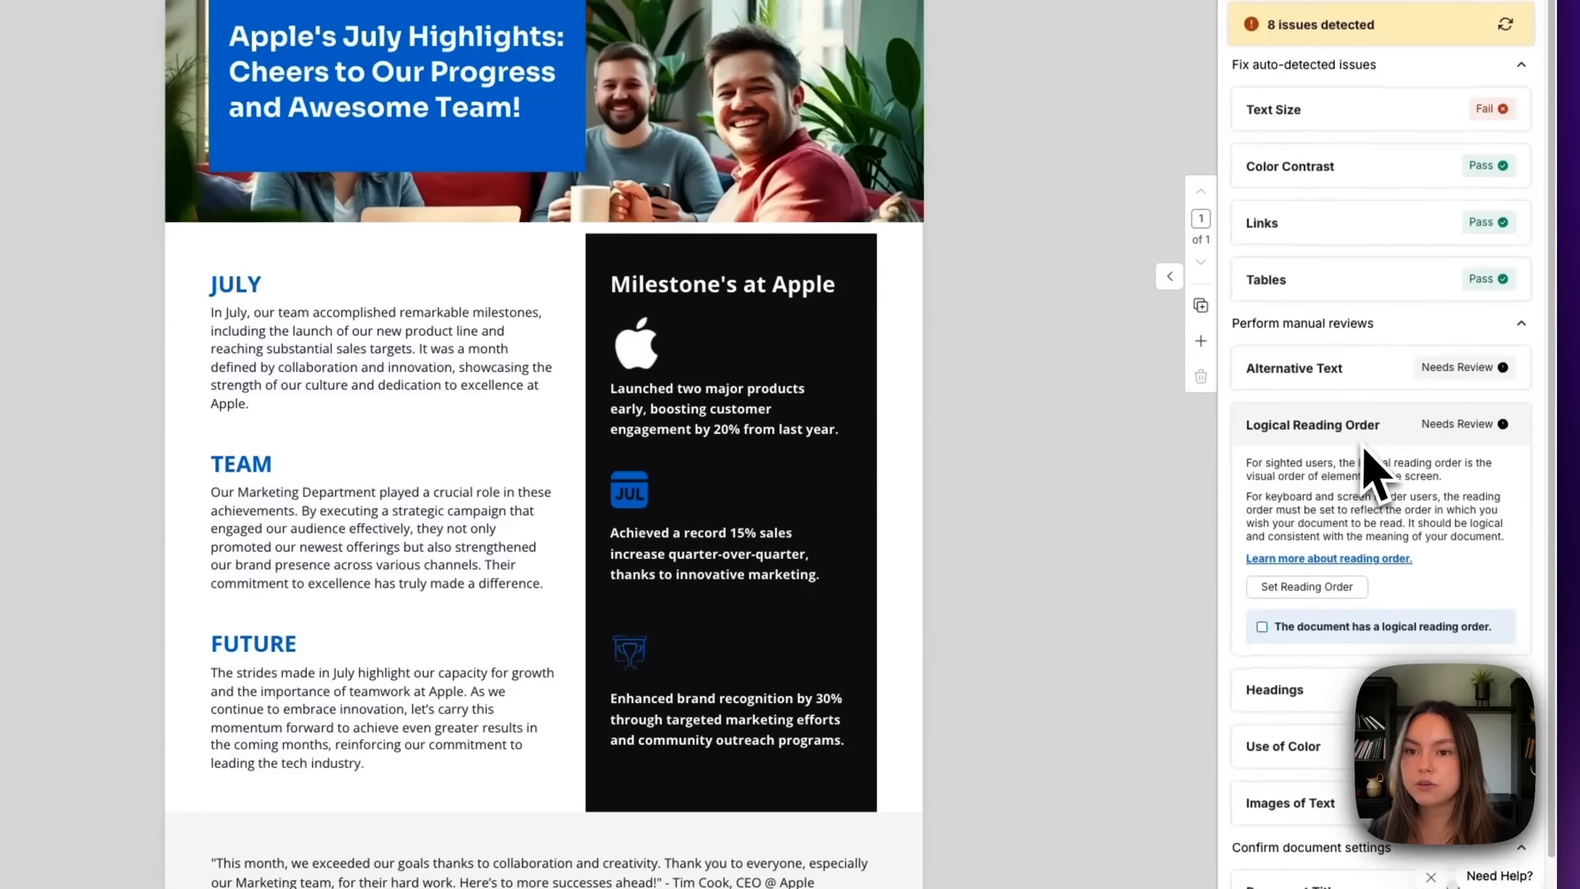
pyautogui.scroll(-2, 1368, 470)
pyautogui.click(1329, 568)
pyautogui.scroll(-5, 1325, 527)
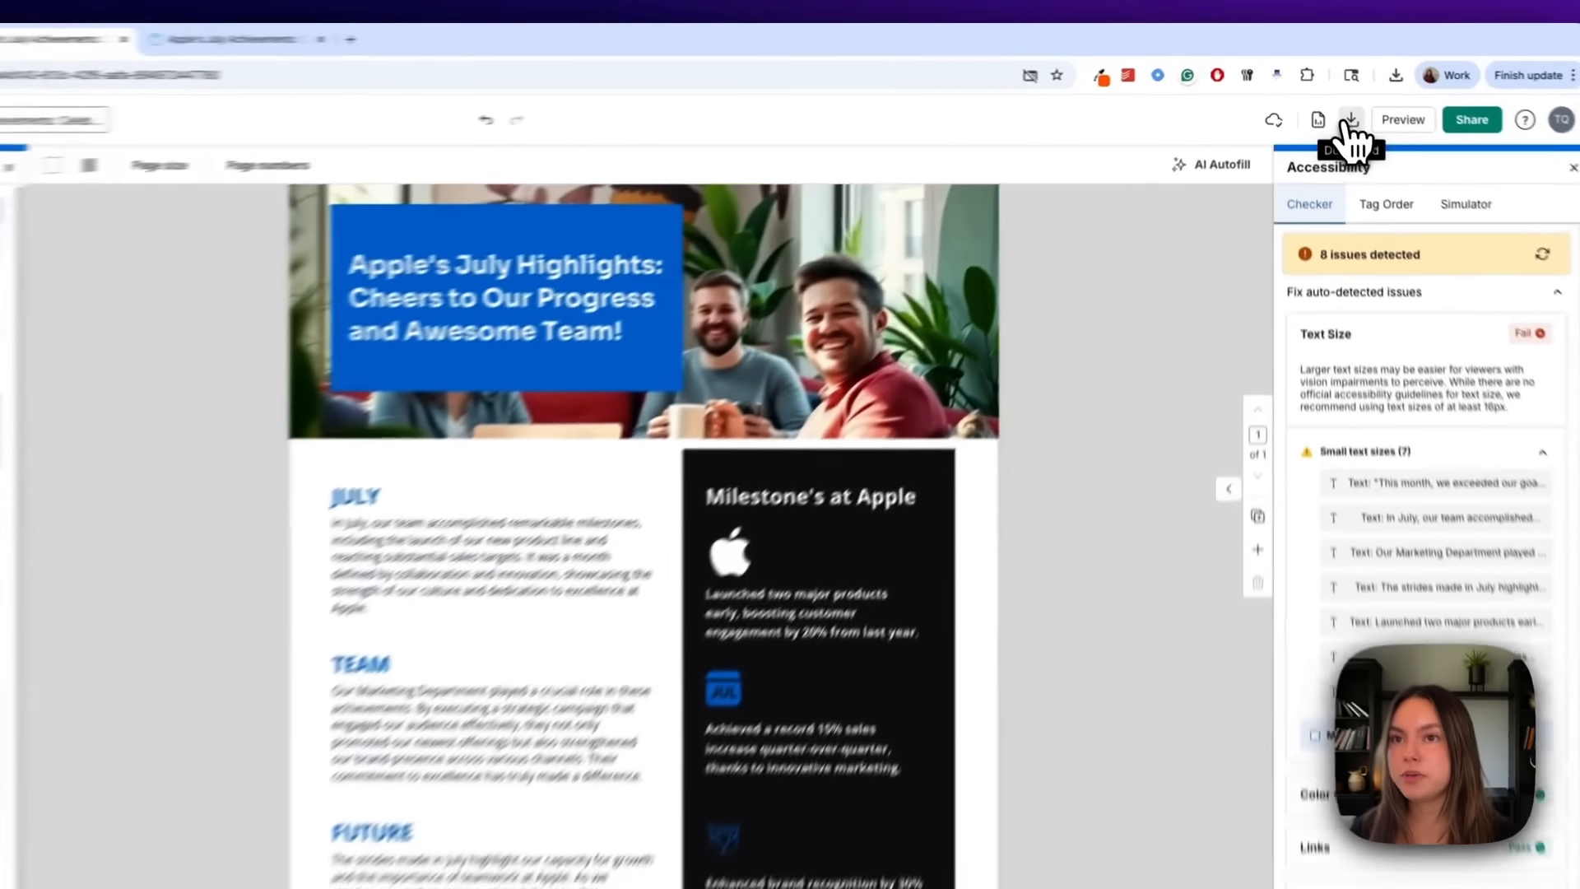
# Review the newsletter's download formats and its sharing options.
pyautogui.click(1333, 97)
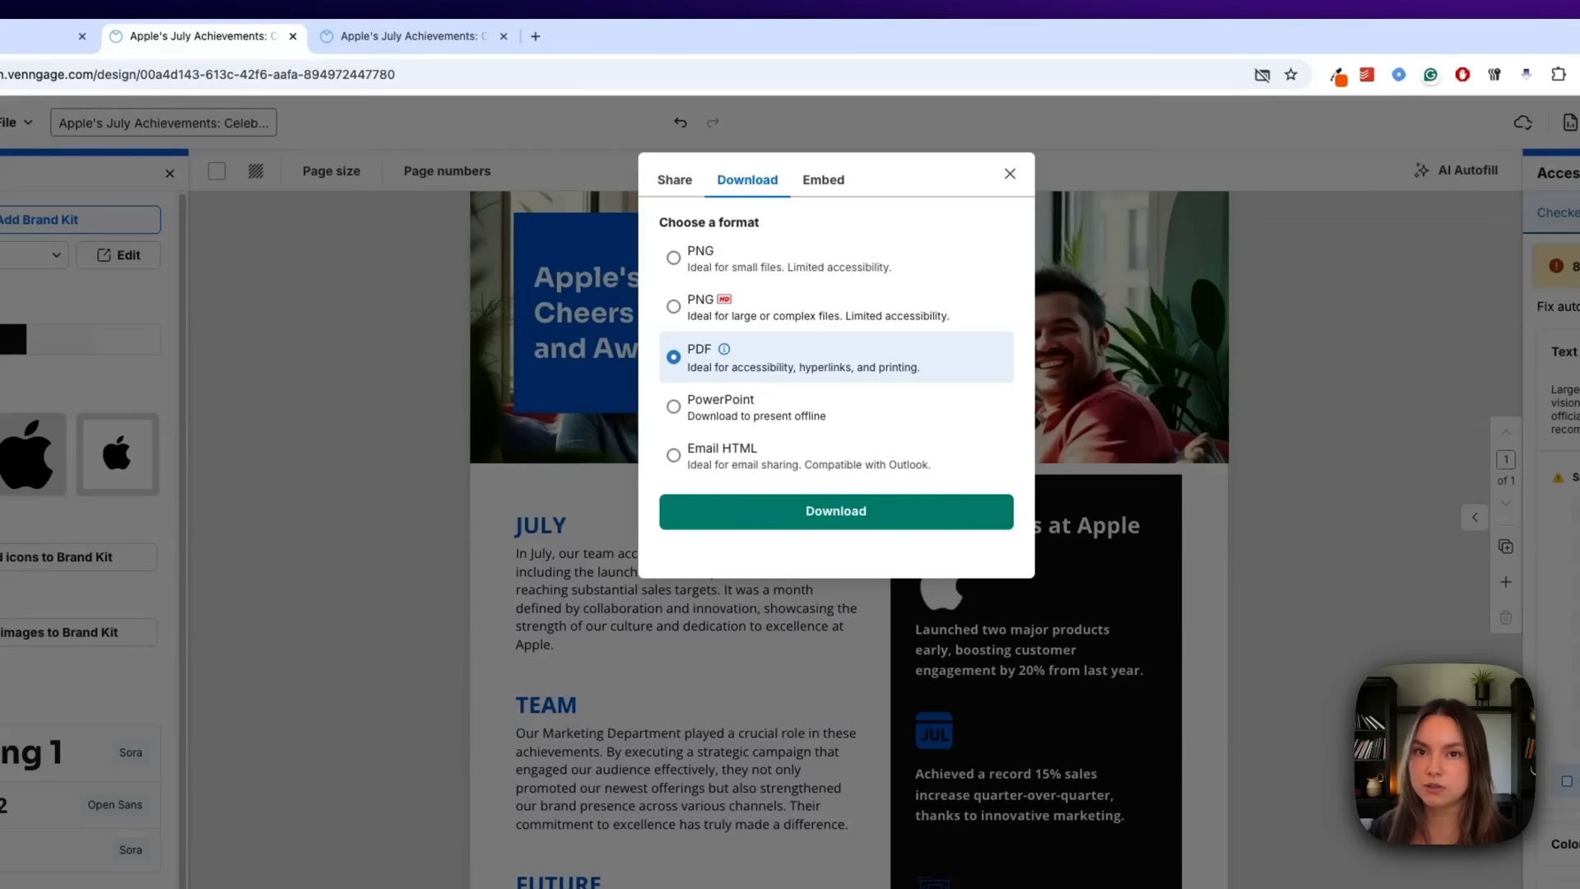
pyautogui.click(674, 183)
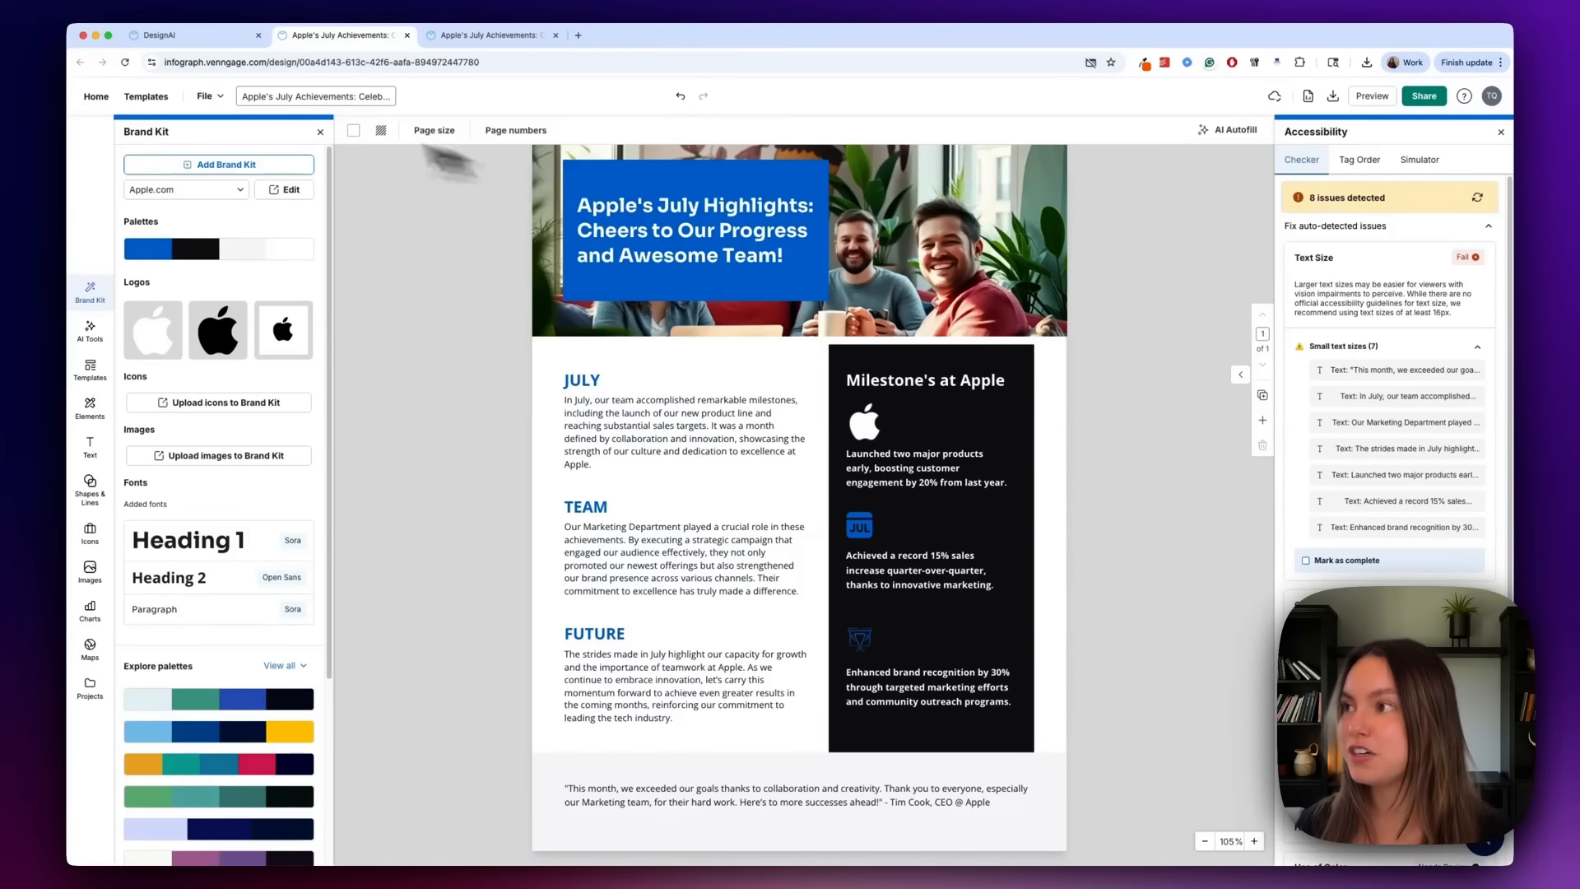
# Open the newsletter's file commands to view the copy and save options.
pyautogui.click(211, 97)
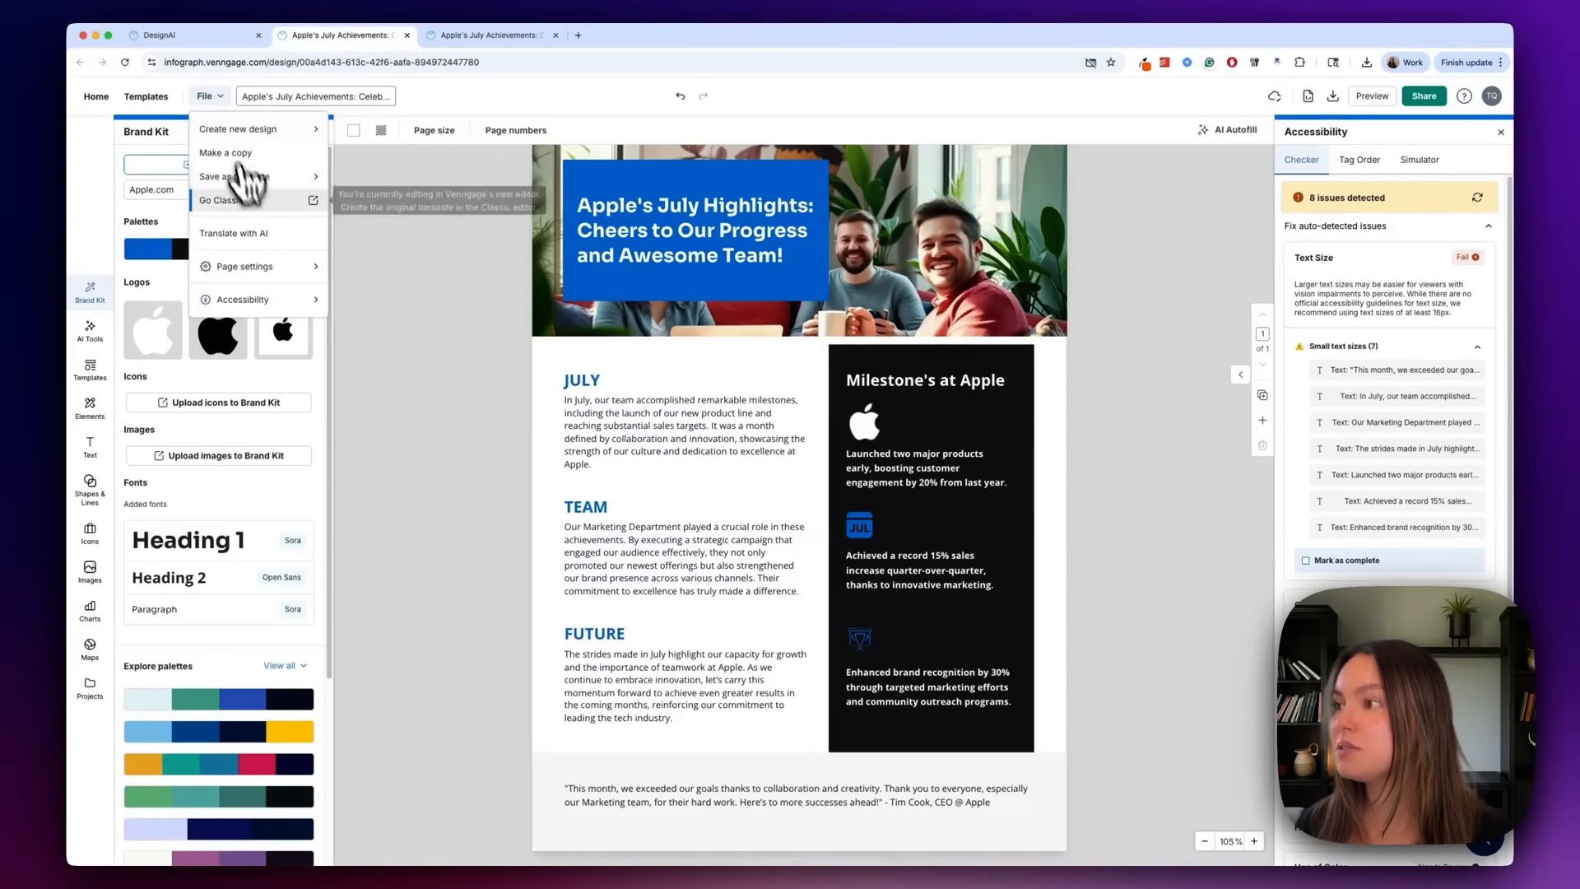